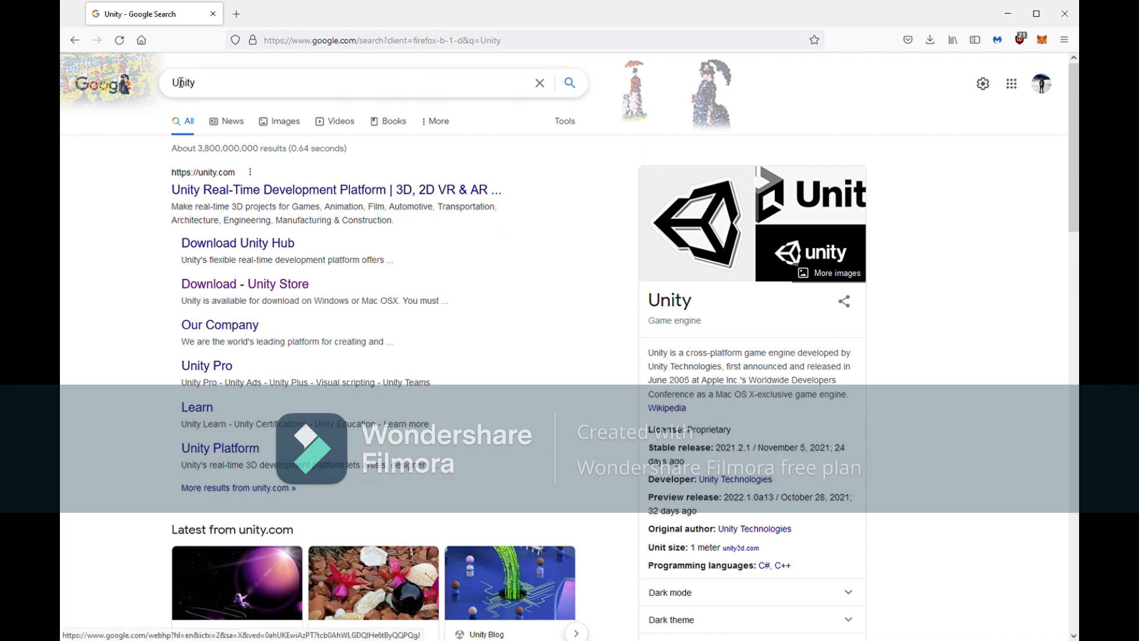
# Open the official unity.com result from the Google search for 'Unity'
pyautogui.doubleClick(203, 88)
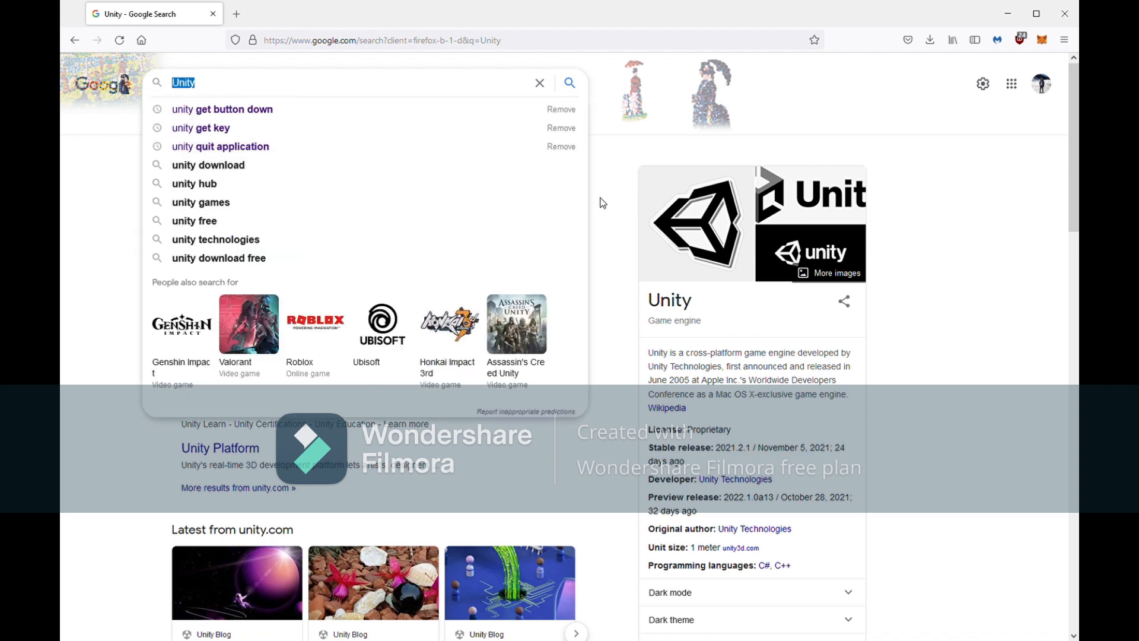
pyautogui.click(603, 202)
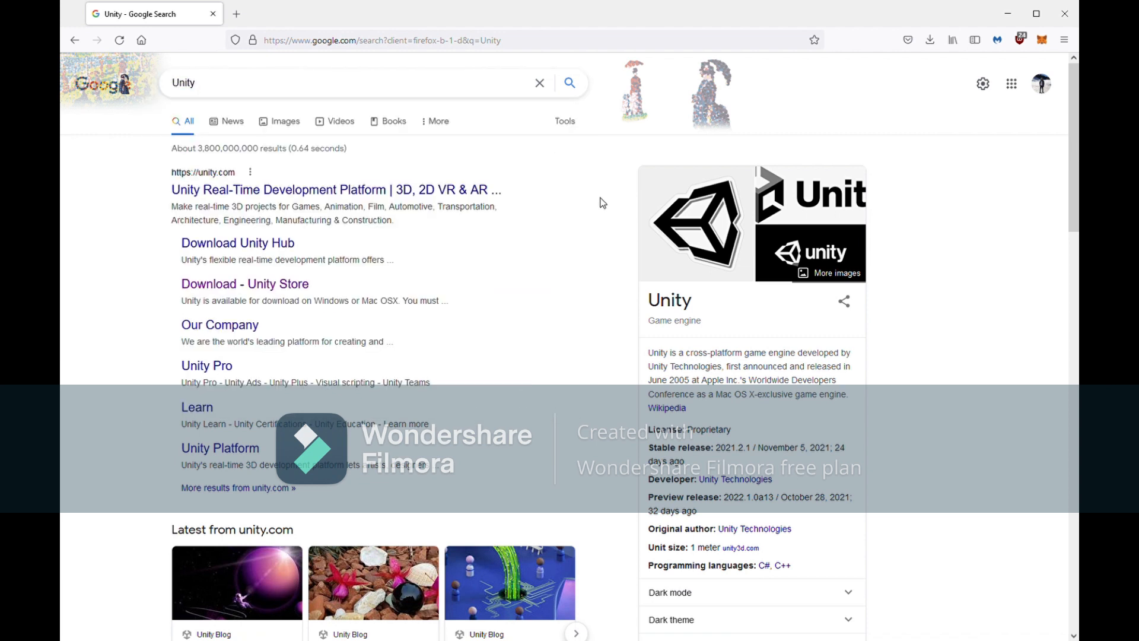
pyautogui.click(426, 196)
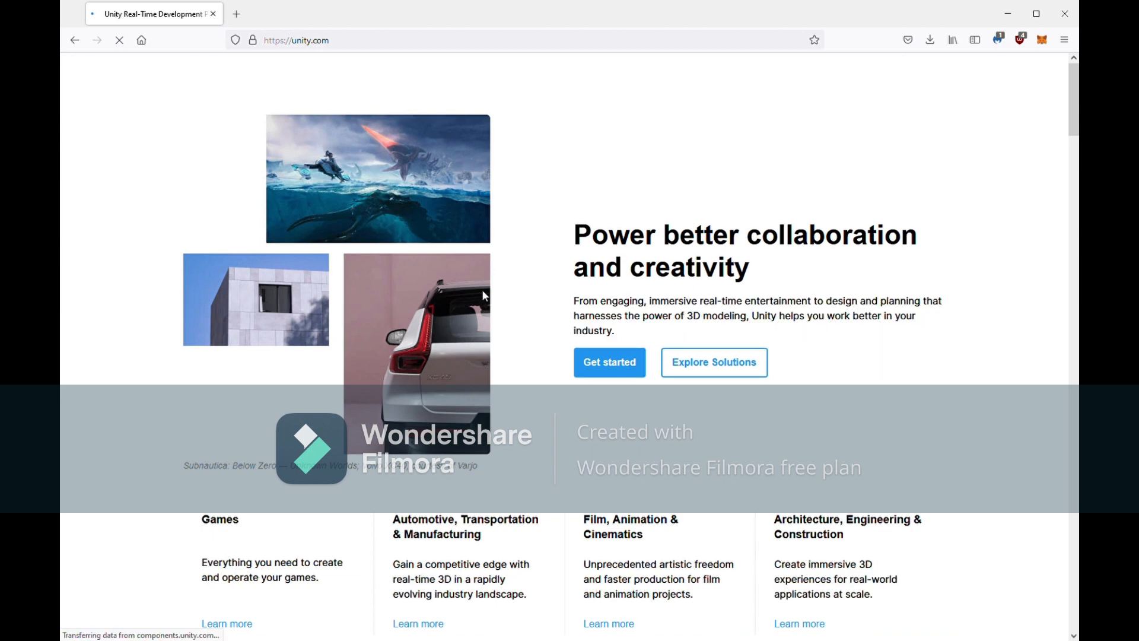
# Browse the unity.com homepage, then follow Get started to the Unity Platform product page
pyautogui.scroll(-5, 600, 396)
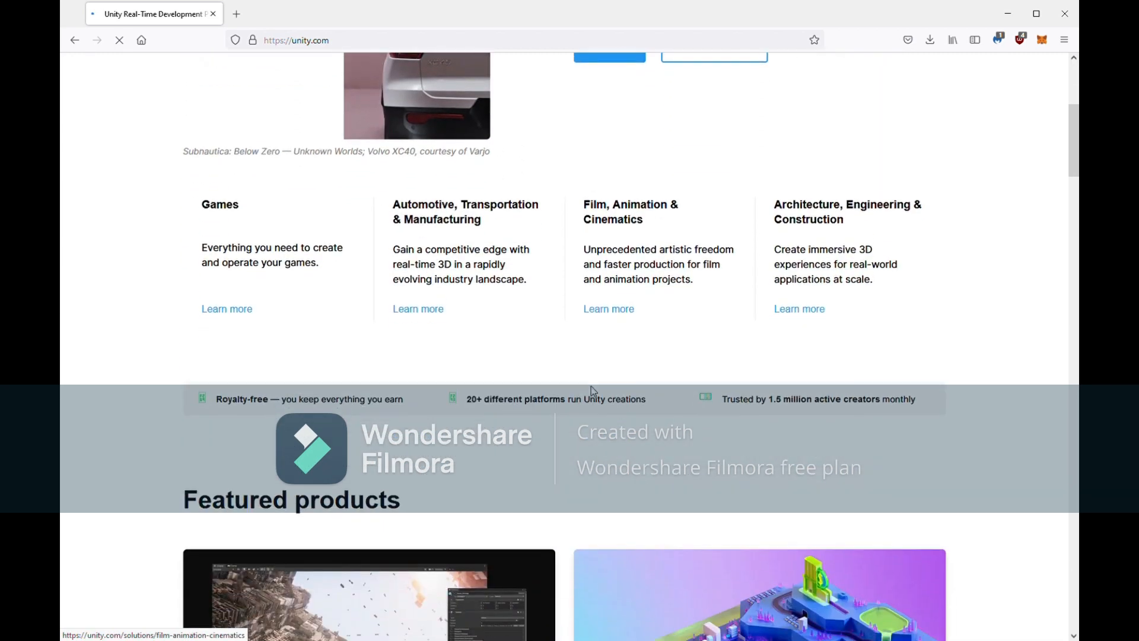
pyautogui.scroll(-5, 595, 381)
pyautogui.scroll(-15, 595, 380)
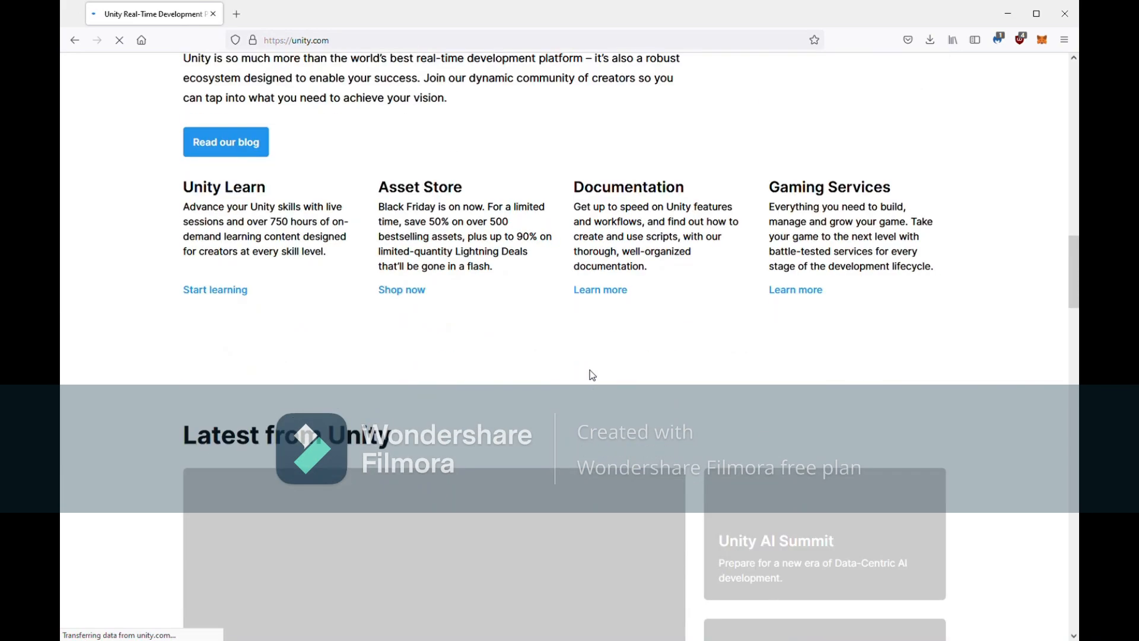
pyautogui.scroll(6, 594, 376)
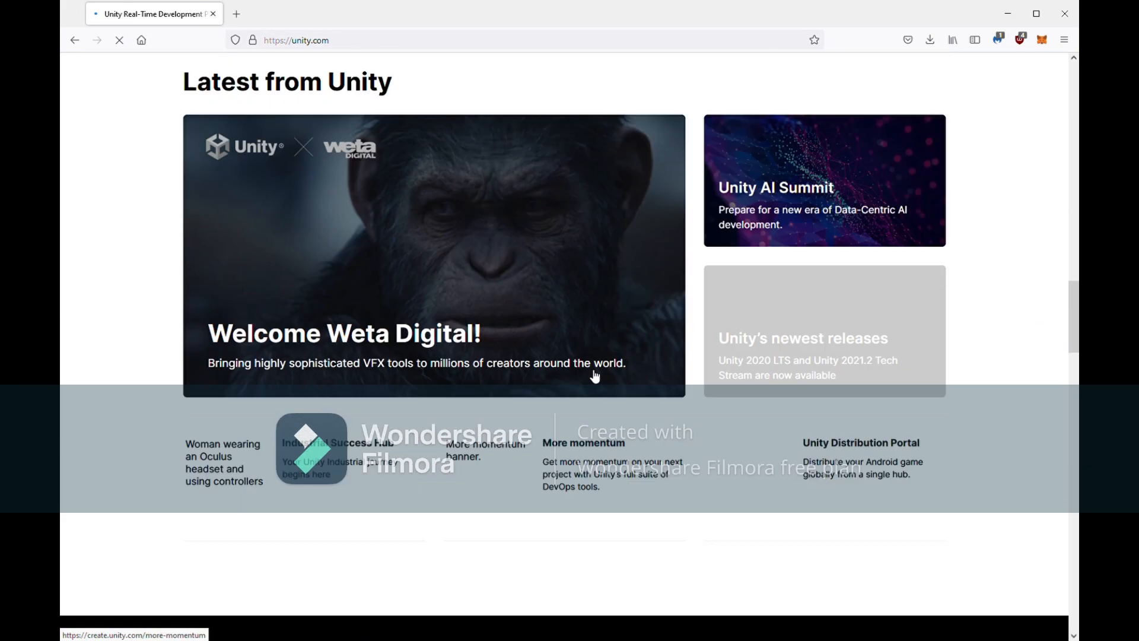
pyautogui.scroll(15, 595, 376)
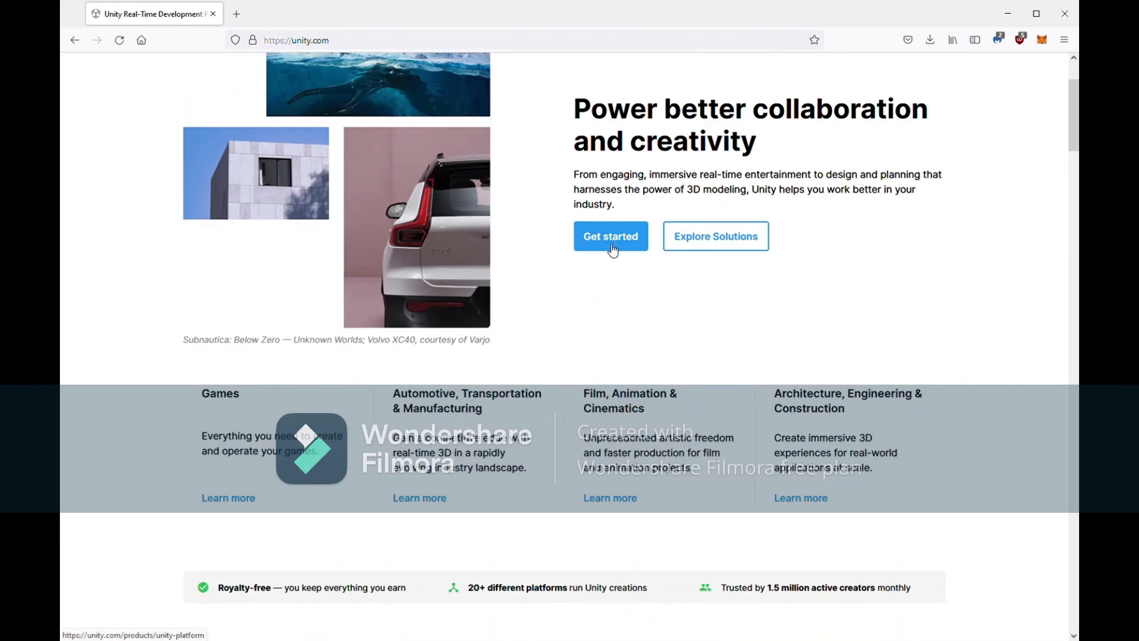
pyautogui.click(613, 250)
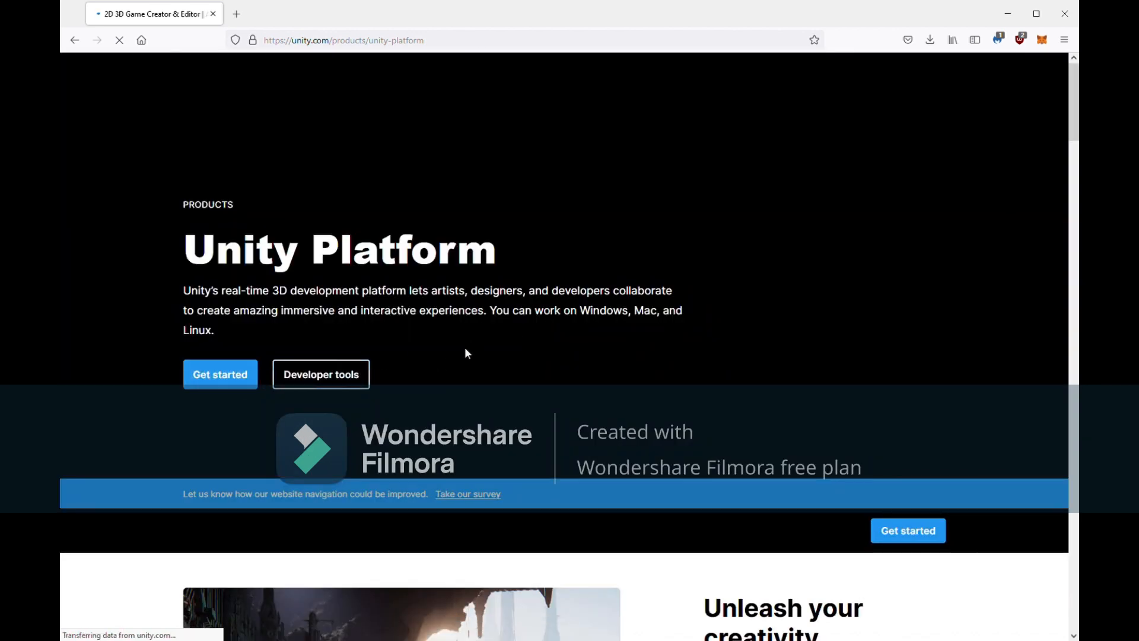
pyautogui.scroll(-2, 643, 303)
# Open store.unity.com plans in a new tab and scroll to the Teams plans
pyautogui.click(210, 256)
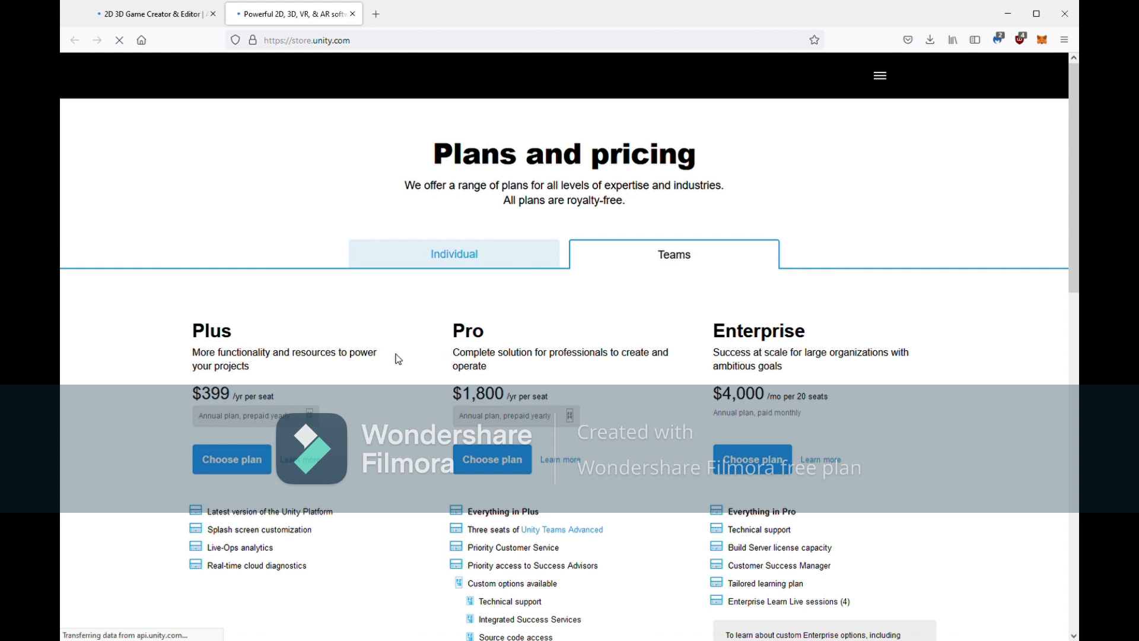
pyautogui.scroll(-2, 322, 357)
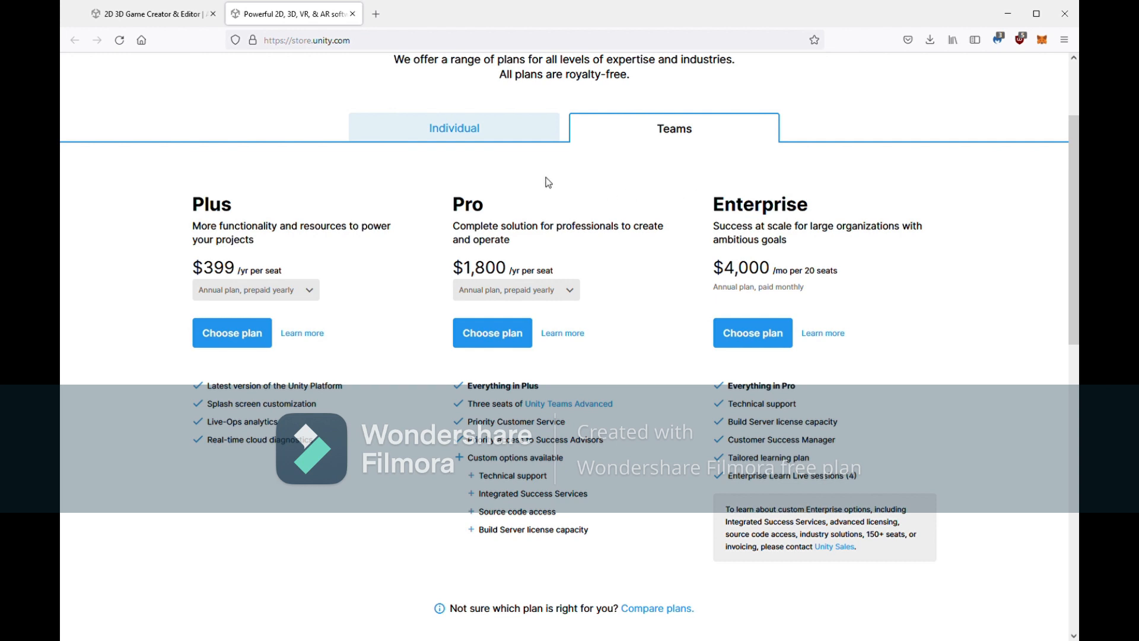
# Compare the Individual Student and Personal plans, then start the free Personal plan
pyautogui.click(530, 140)
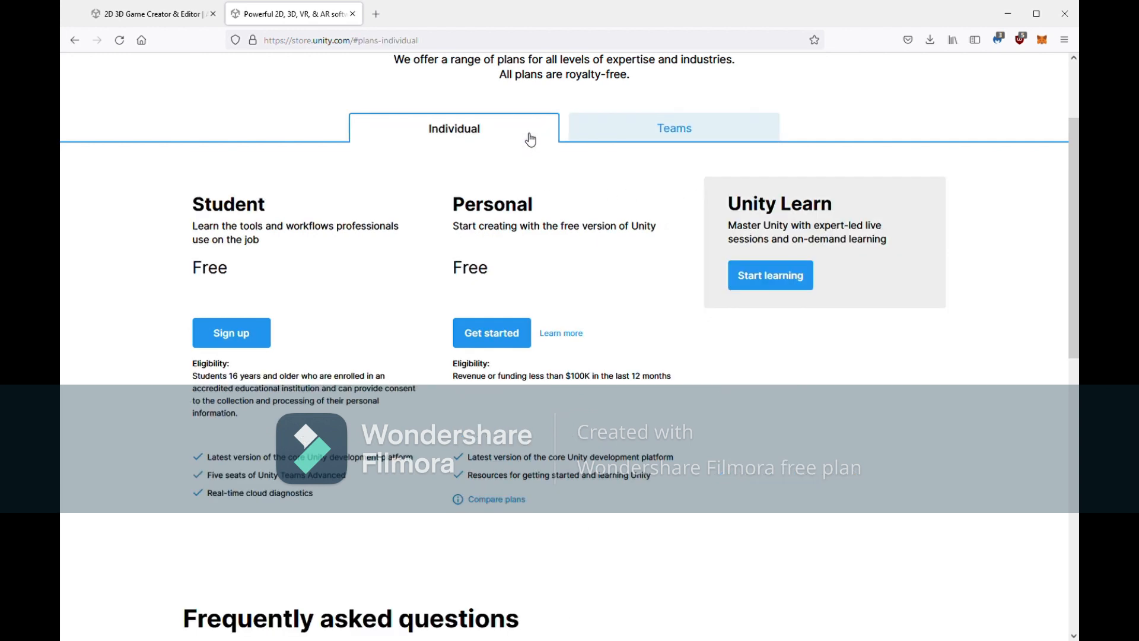
pyautogui.moveTo(190, 210); pyautogui.dragTo(358, 191)
pyautogui.moveTo(462, 212); pyautogui.dragTo(581, 221)
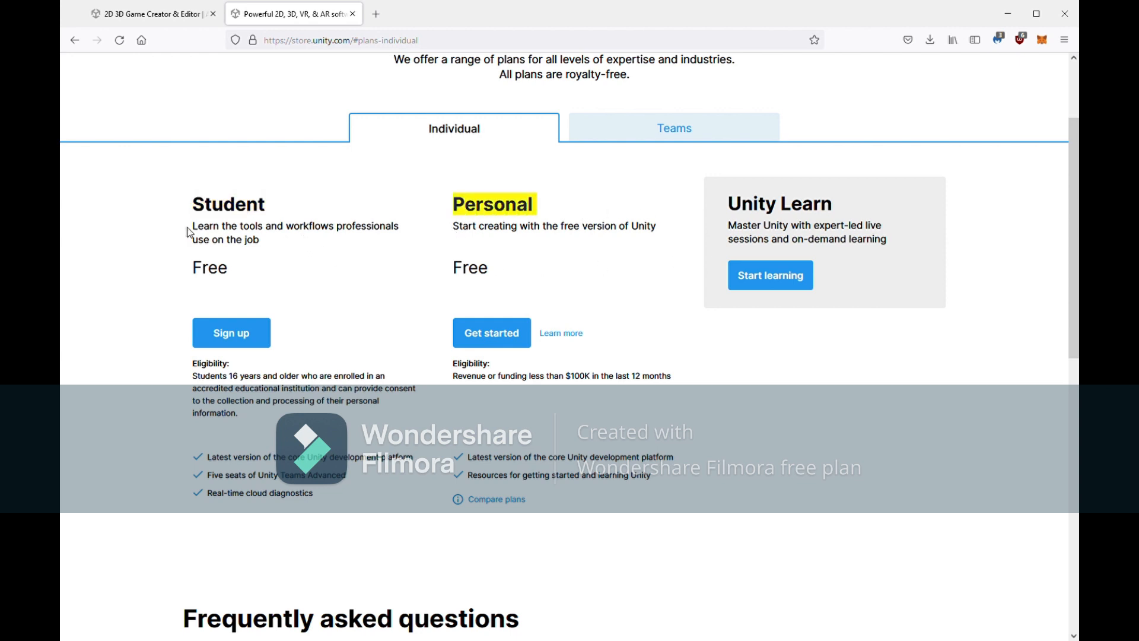
pyautogui.moveTo(201, 234); pyautogui.dragTo(332, 240)
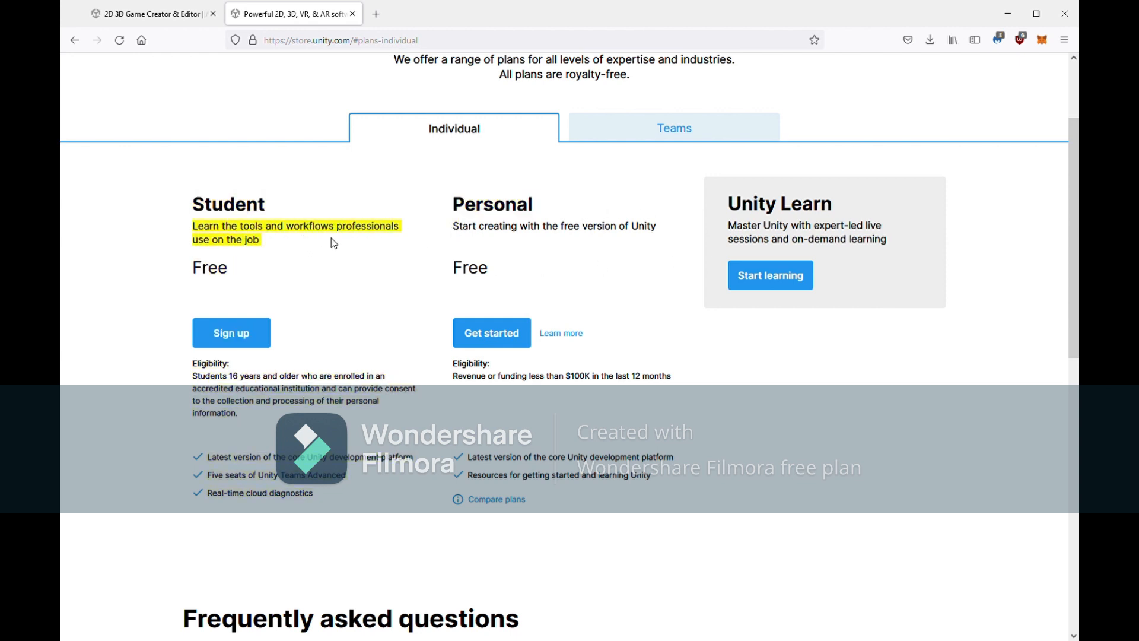
pyautogui.click(332, 244)
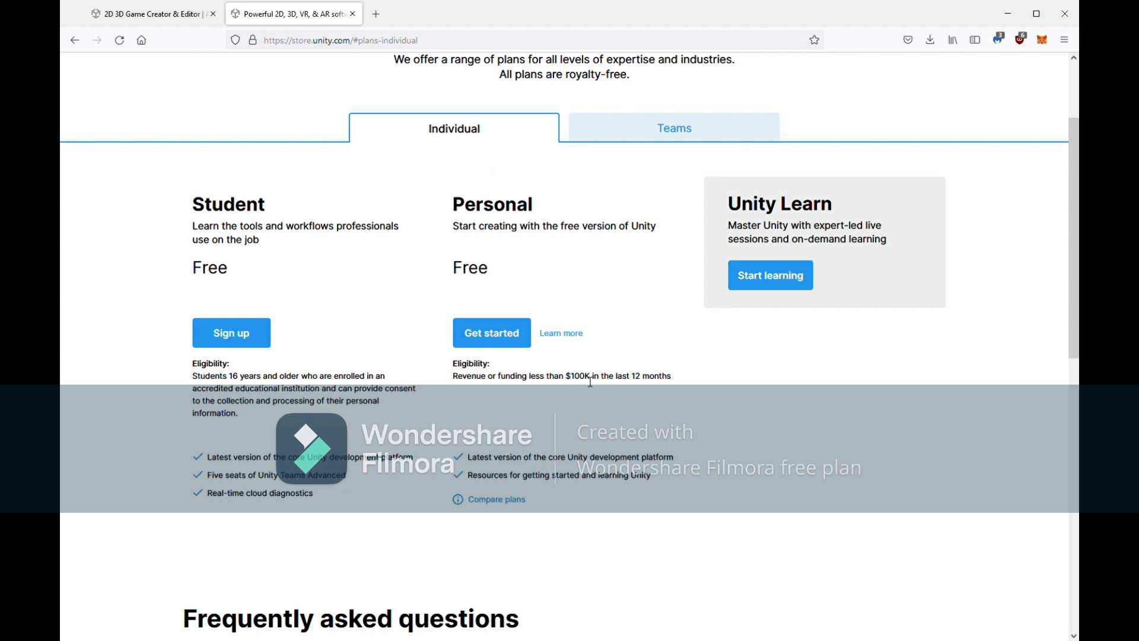
pyautogui.click(514, 334)
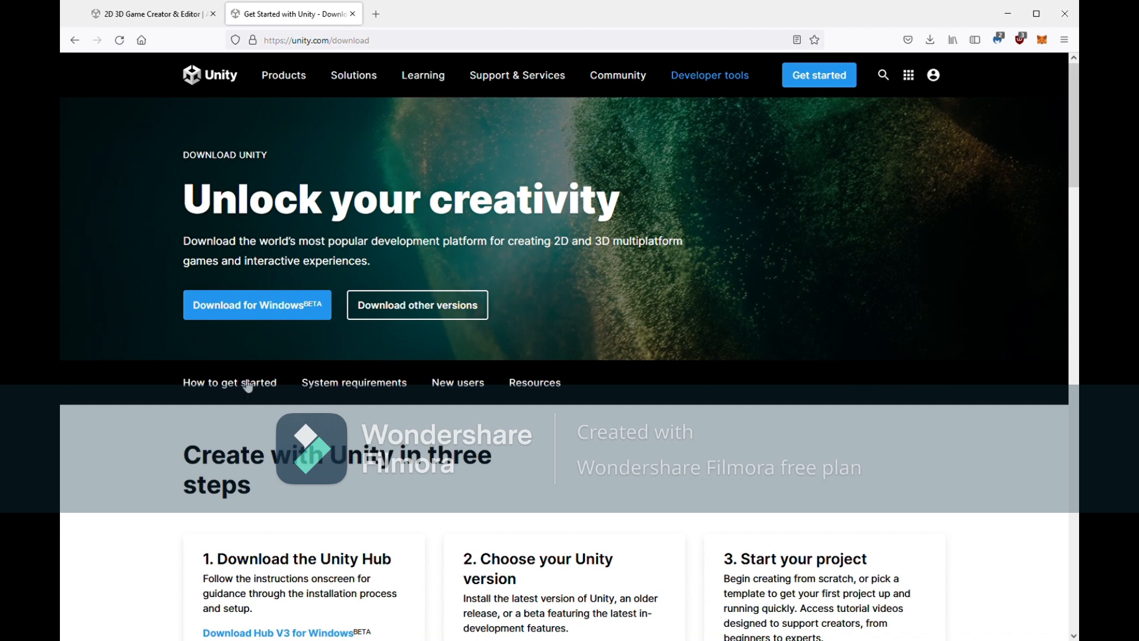
# Scroll the download page to bring the Unity Hub download steps into view
pyautogui.scroll(-2, 347, 403)
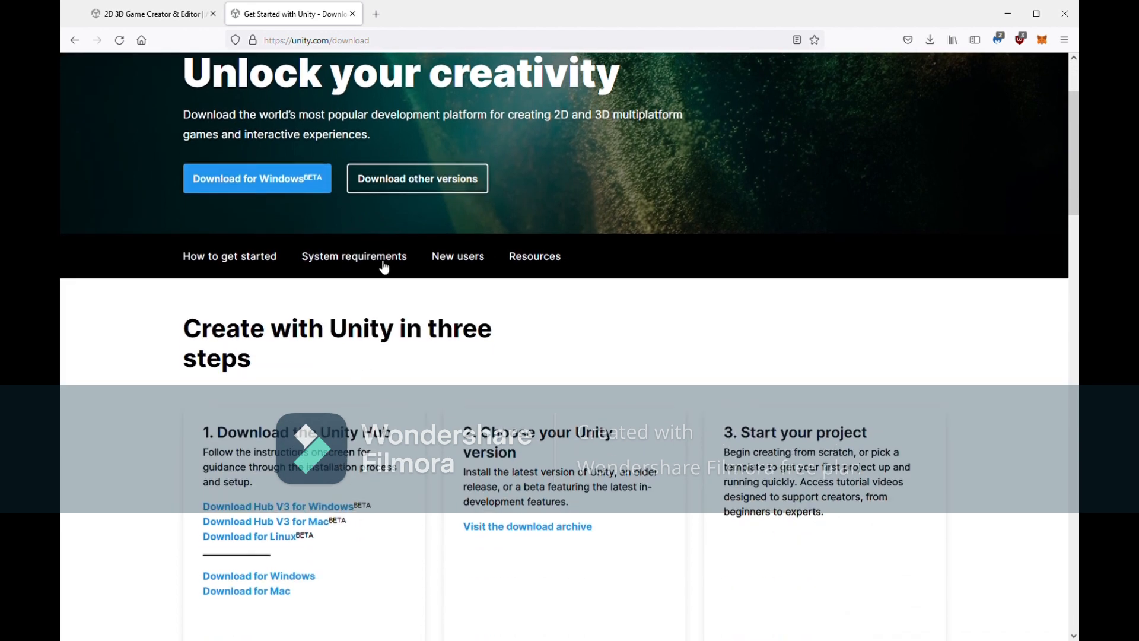
pyautogui.click(387, 194)
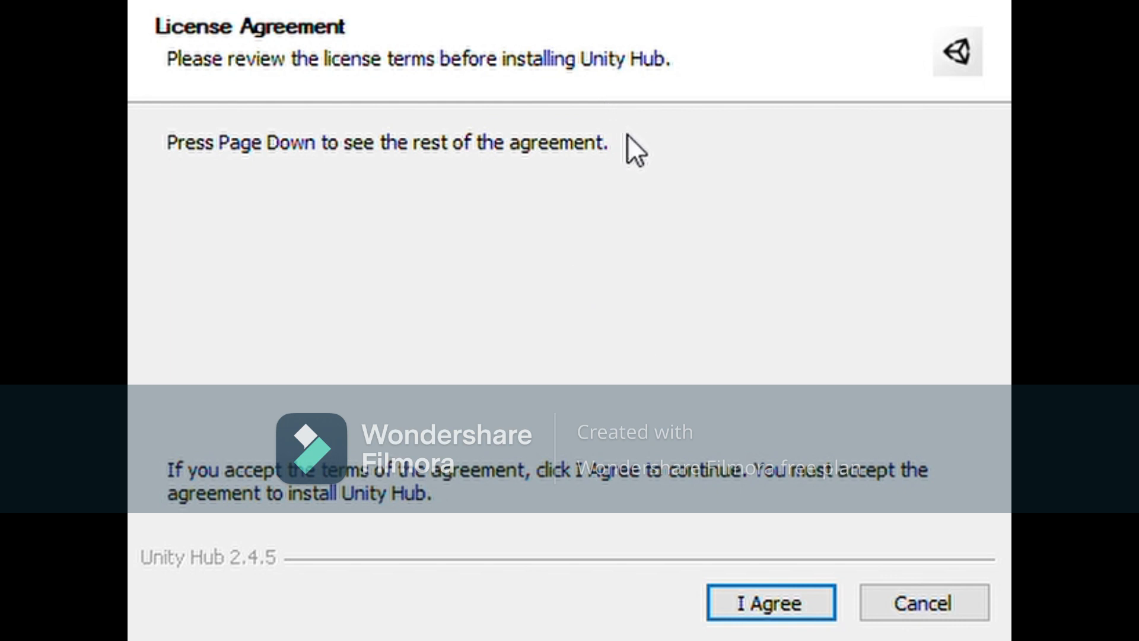
# Accept the Unity Hub licence, check the default install folder, then cancel setup
pyautogui.click(752, 606)
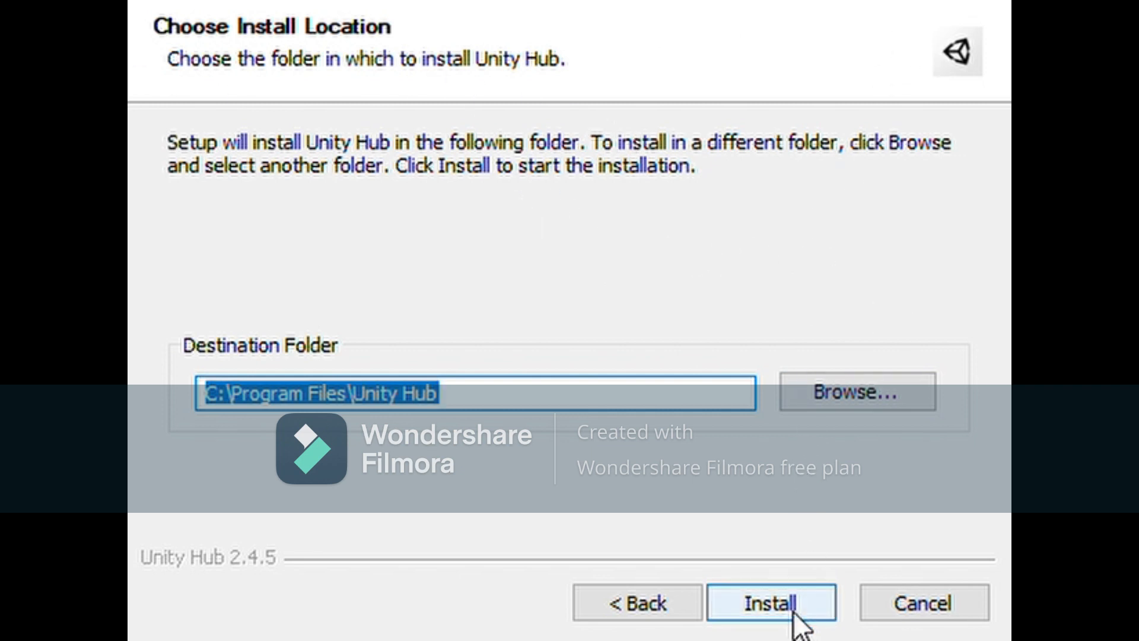
pyautogui.click(915, 397)
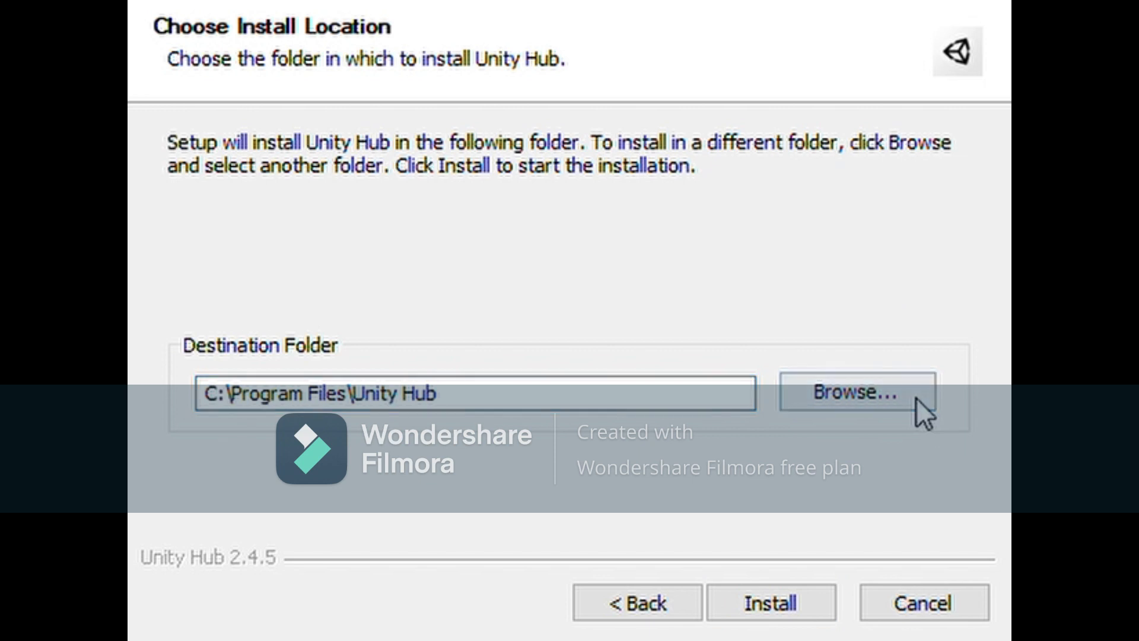
pyautogui.click(837, 27)
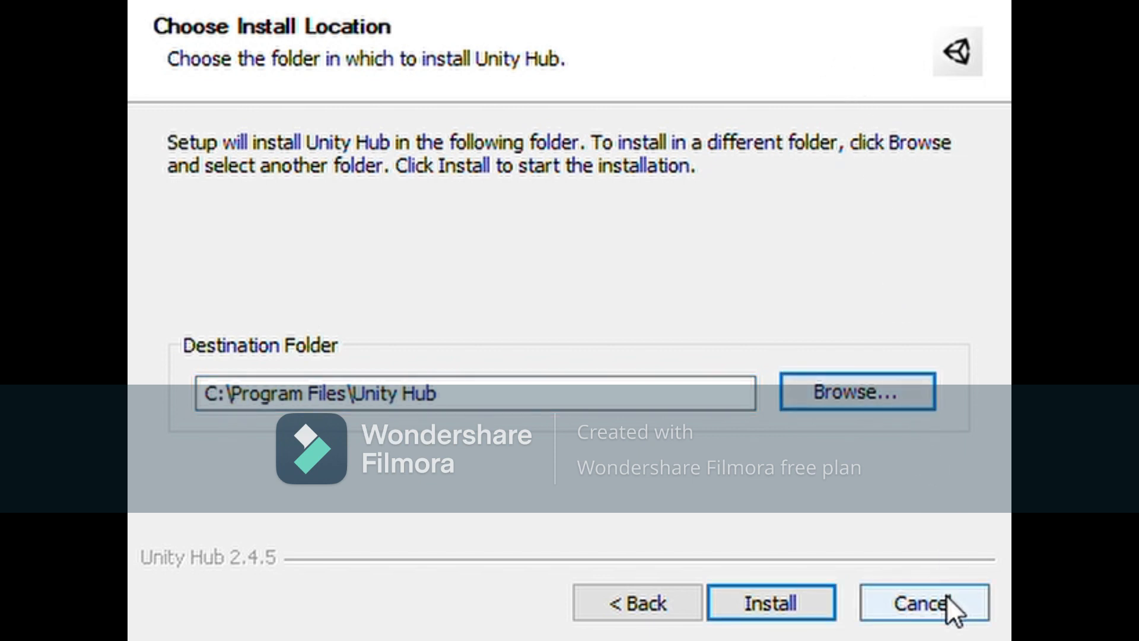
pyautogui.click(945, 599)
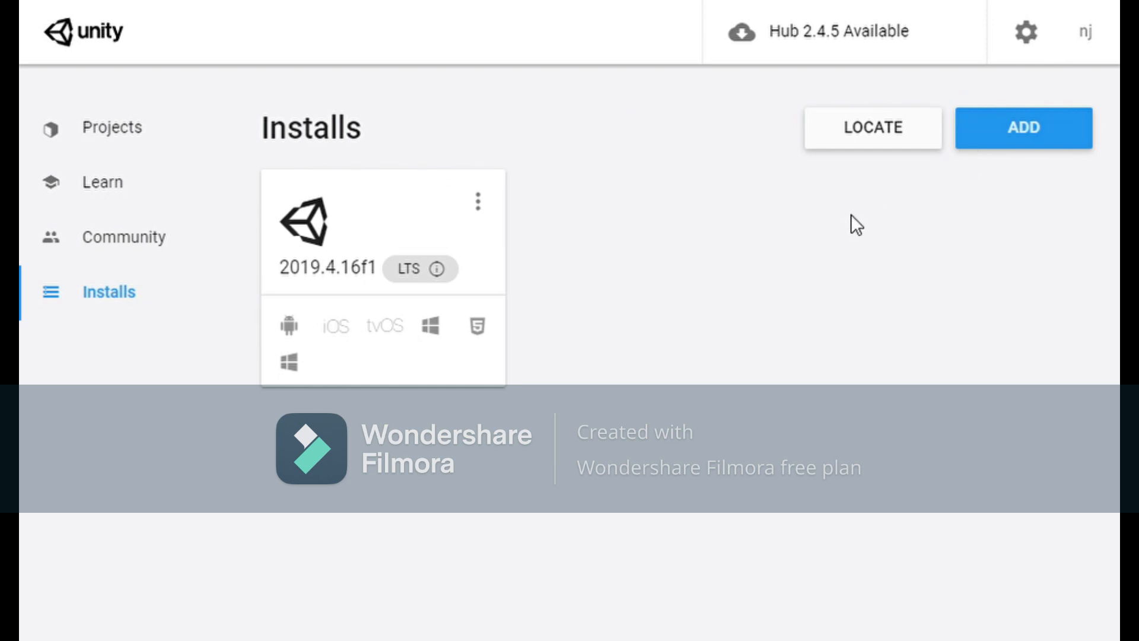
# Add a new Unity version, selecting 2021.2.4f1, and continue to module selection
pyautogui.click(1013, 149)
pyautogui.scroll(-1, 519, 326)
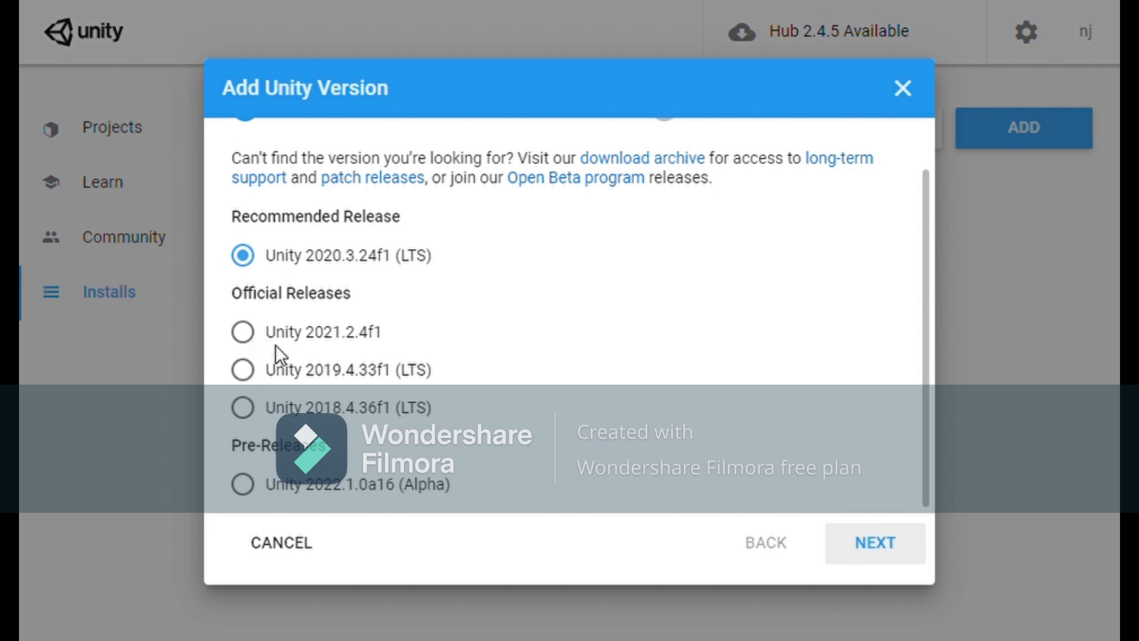
pyautogui.click(282, 374)
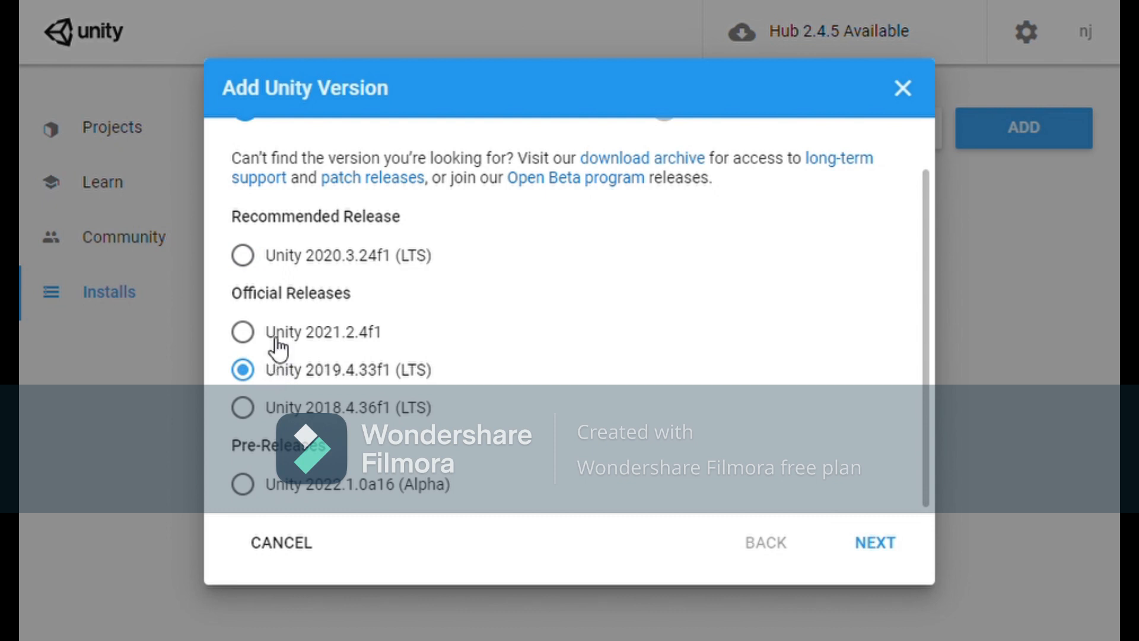
pyautogui.click(243, 331)
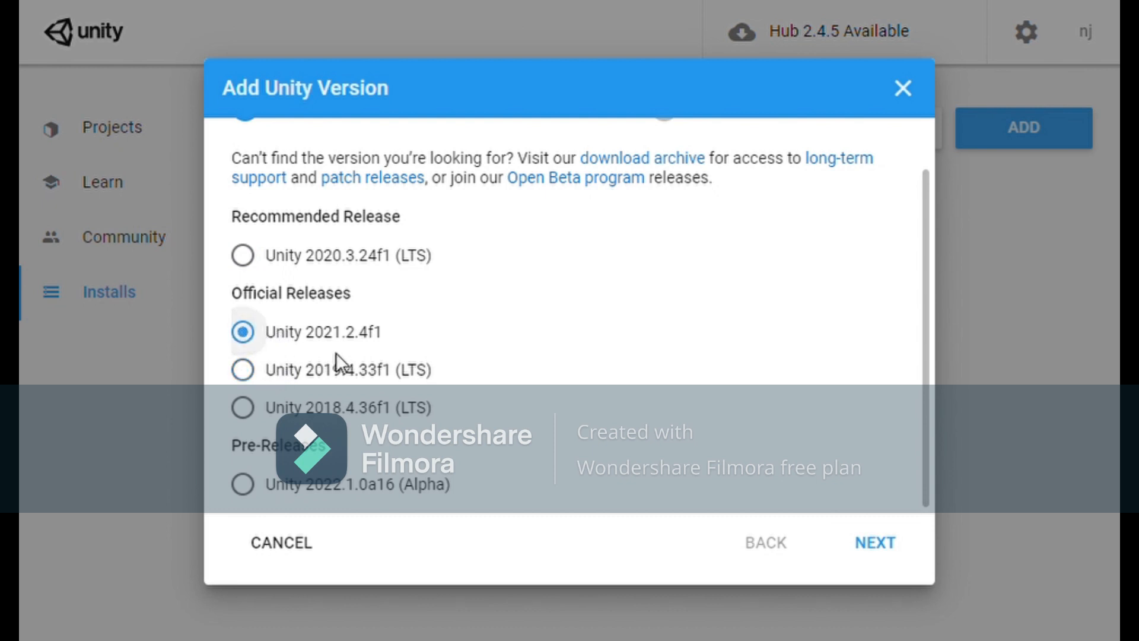
pyautogui.click(871, 534)
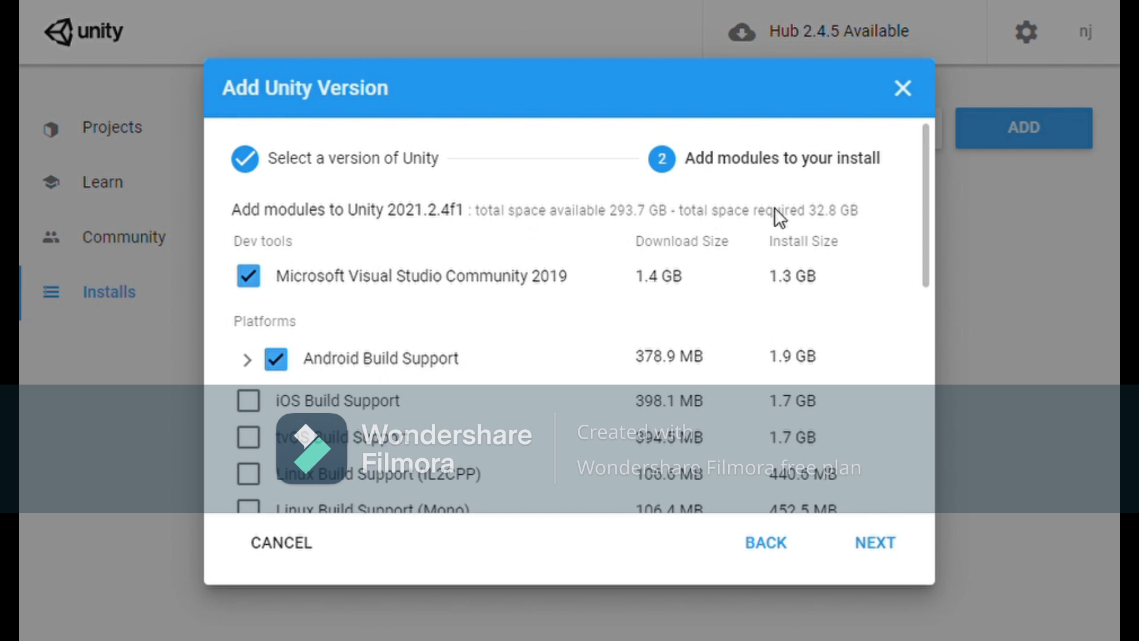
# Leave out Mac Build Support (Mono), keep UWP Build Support, and continue to licence terms
pyautogui.scroll(-2, 869, 234)
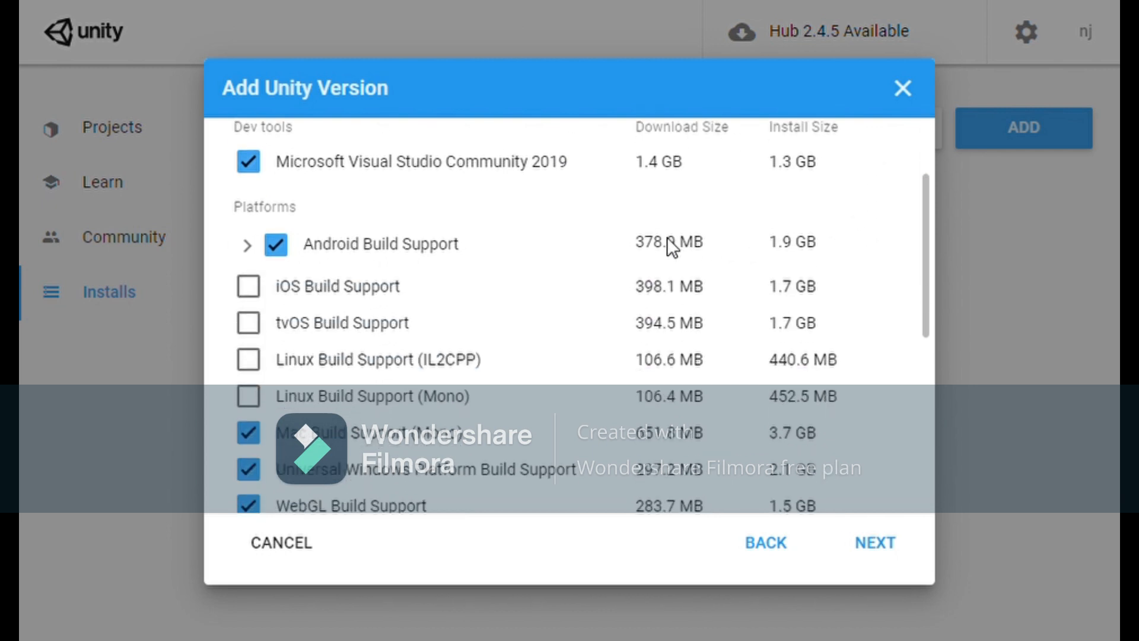
pyautogui.click(259, 245)
pyautogui.click(261, 248)
pyautogui.scroll(-2, 335, 297)
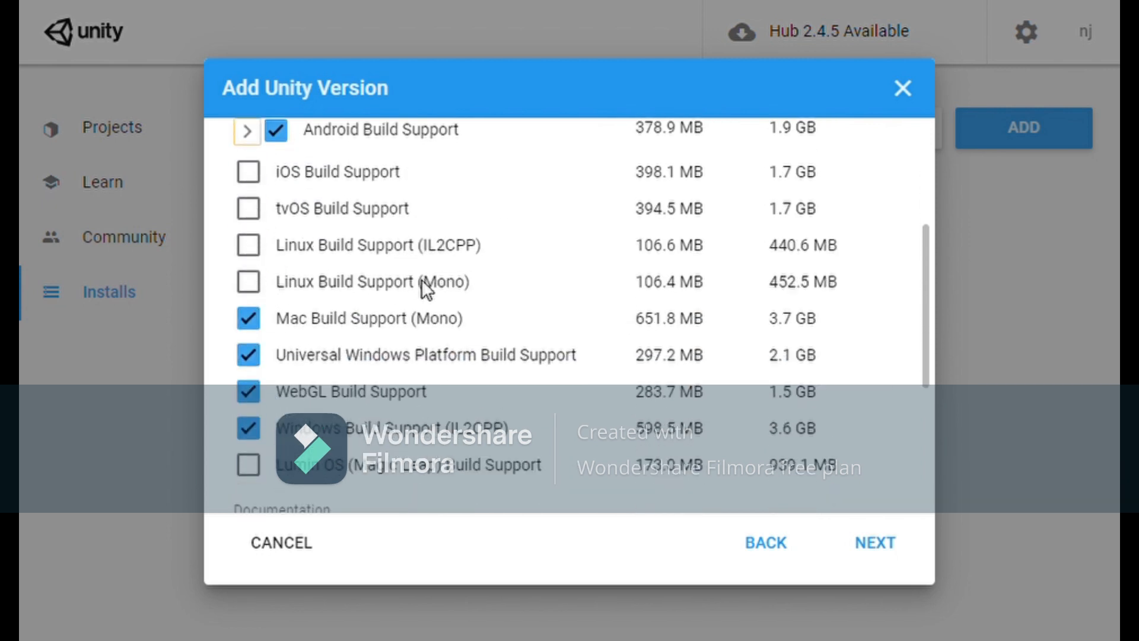
pyautogui.click(259, 329)
pyautogui.click(272, 360)
pyautogui.click(265, 369)
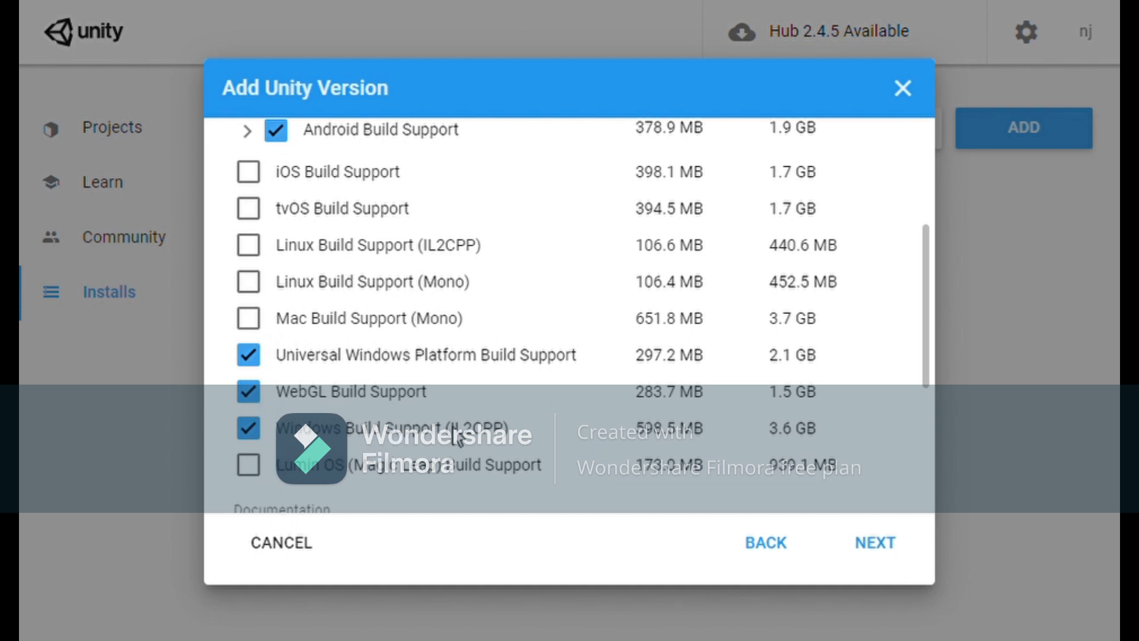
pyautogui.scroll(-5, 474, 450)
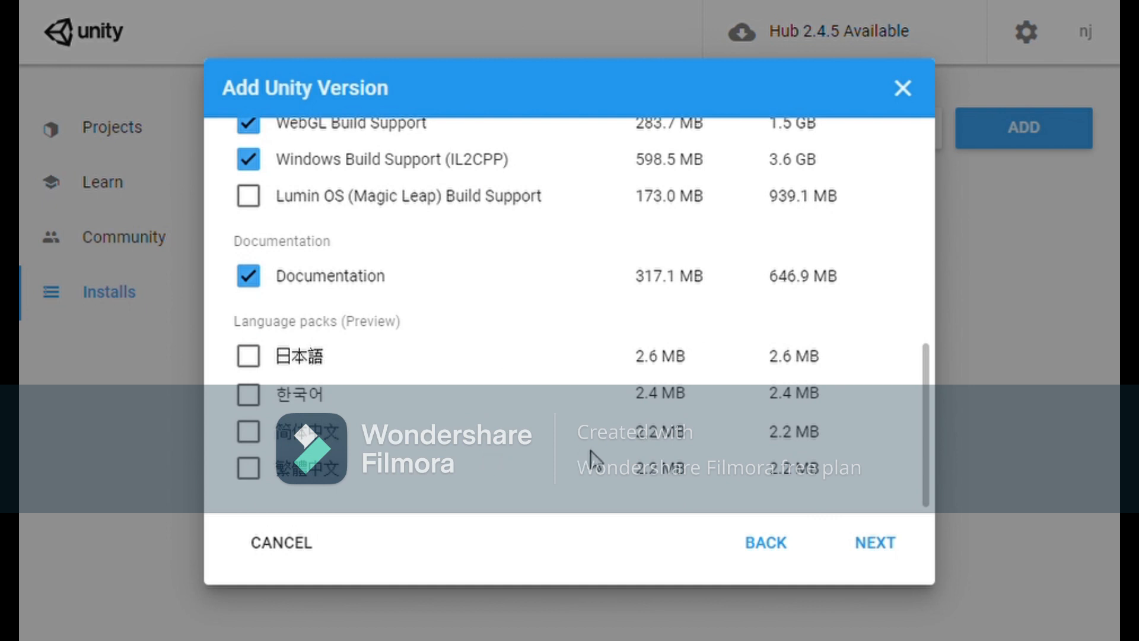
pyautogui.scroll(10, 592, 460)
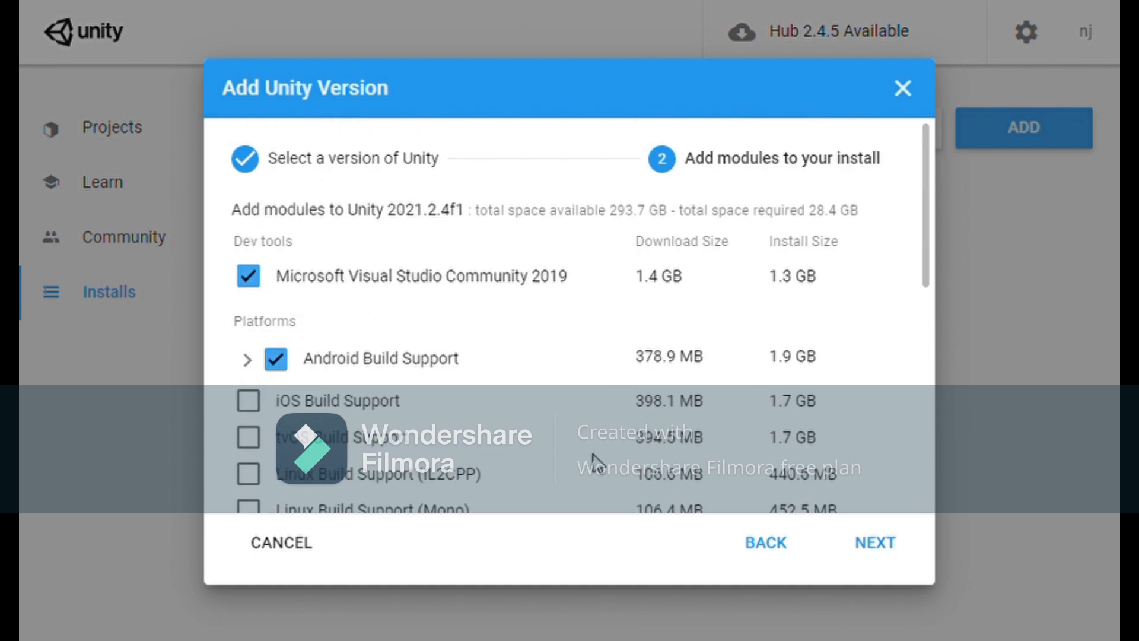
pyautogui.click(884, 541)
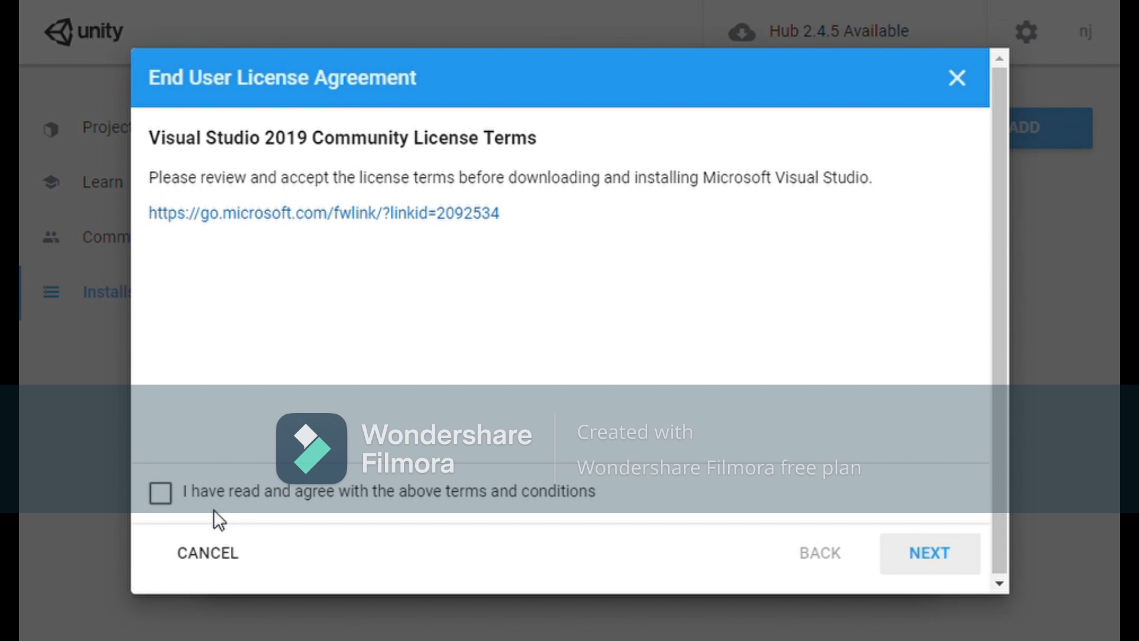
# Agree to the Visual Studio and Android SDK licence terms
pyautogui.click(177, 517)
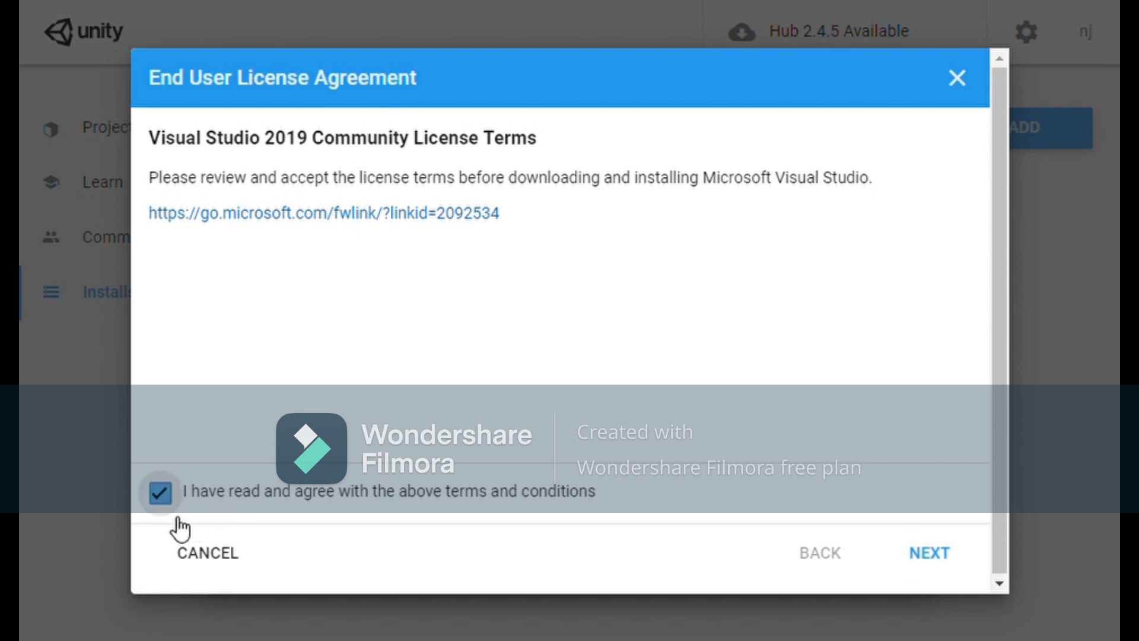
pyautogui.click(930, 555)
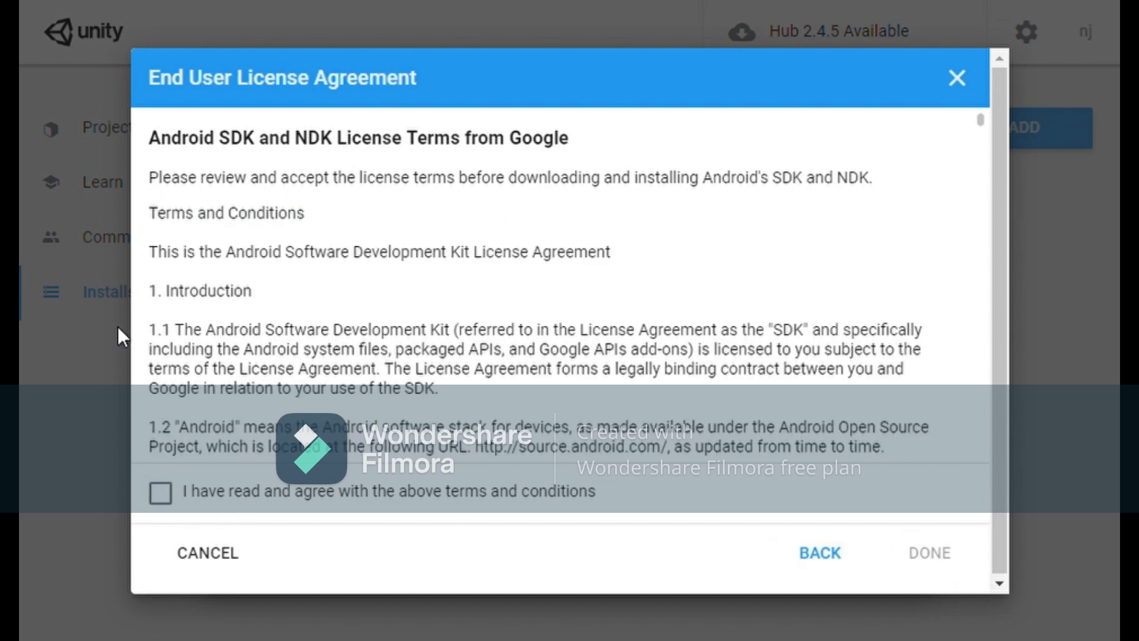
pyautogui.scroll(-10, 350, 343)
pyautogui.scroll(-20, 328, 409)
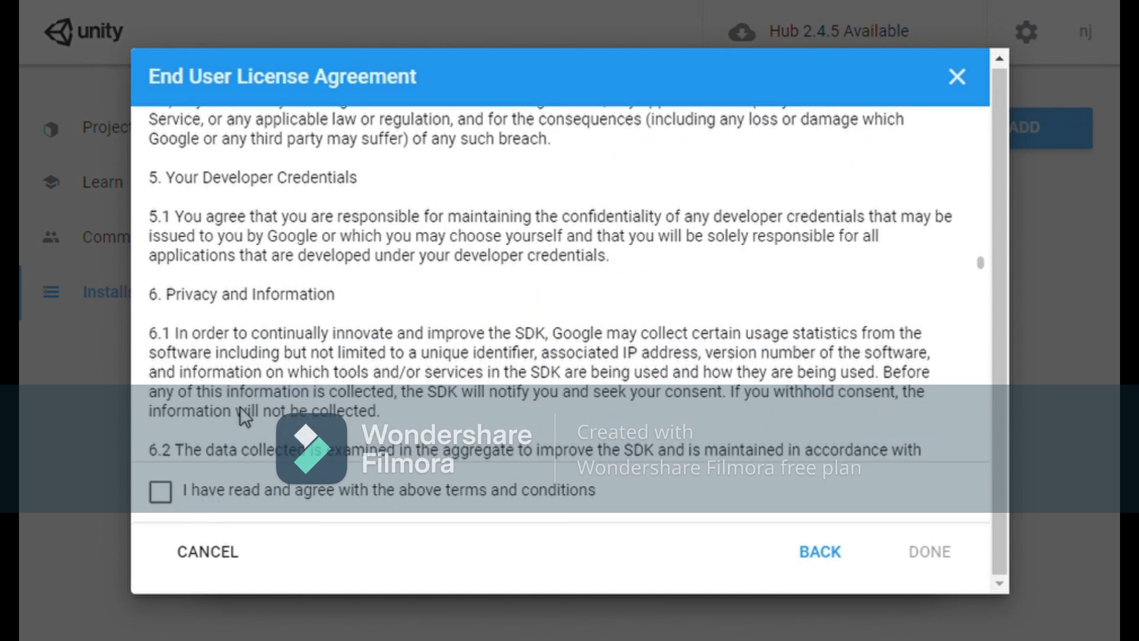
pyautogui.click(162, 494)
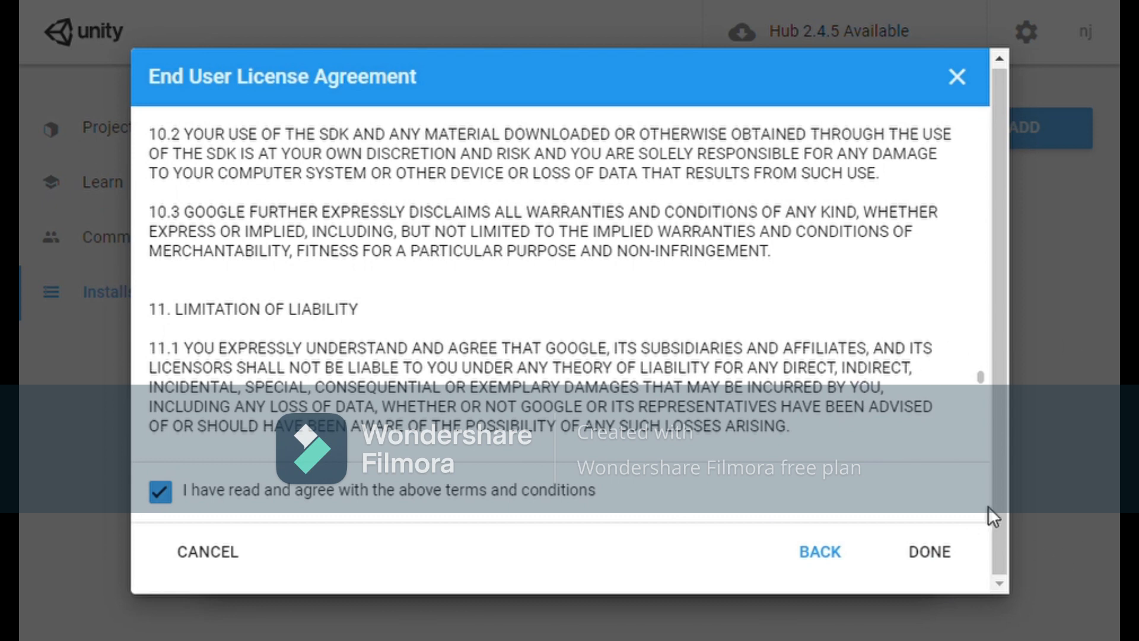
# Back out of the licence and version steps and close the Add Unity Version dialog
pyautogui.click(961, 86)
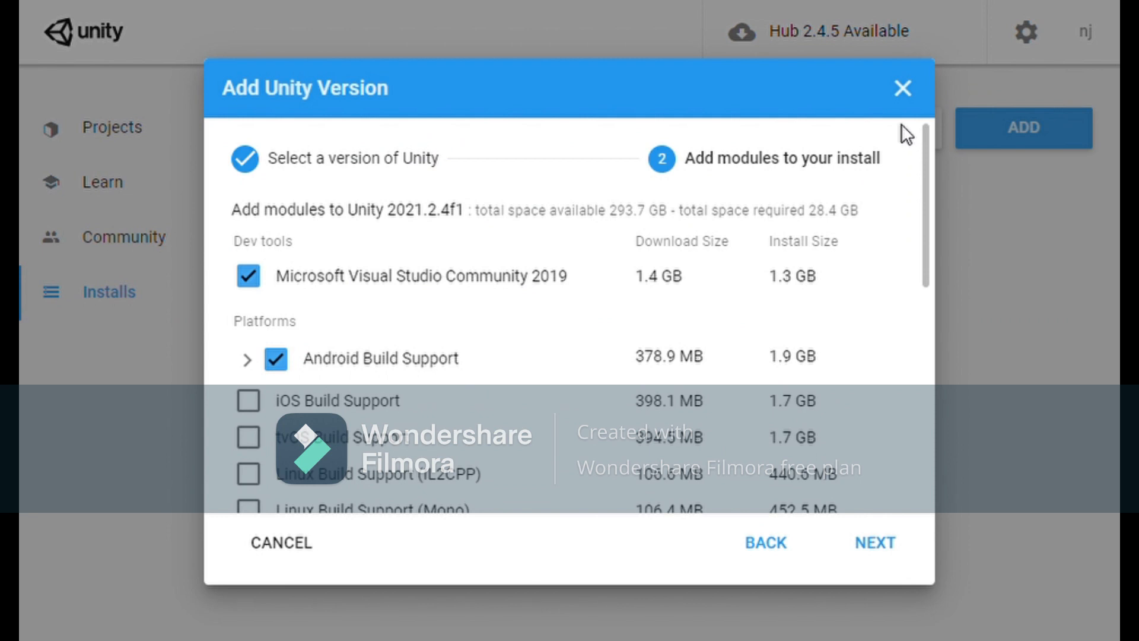
pyautogui.click(773, 549)
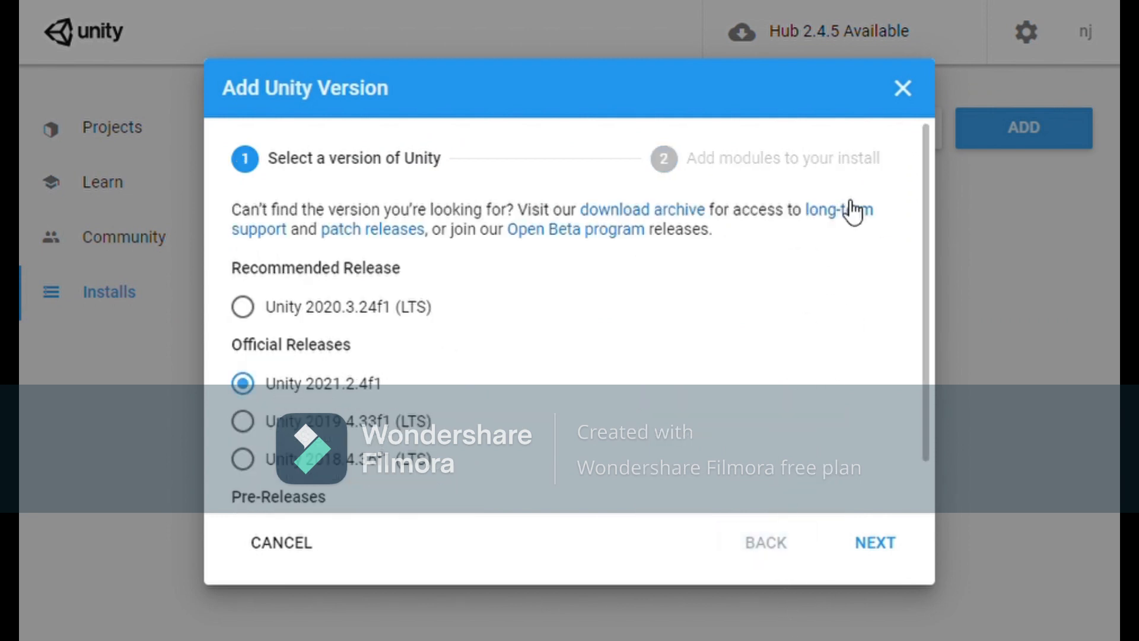
pyautogui.click(894, 101)
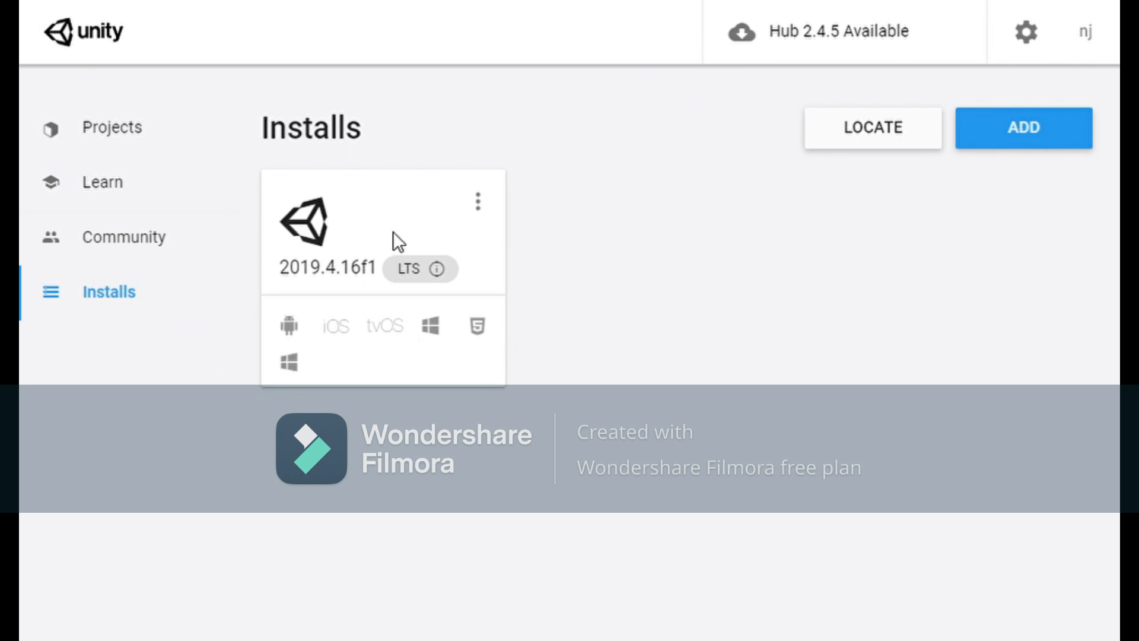
# Scroll through the Projects list, glance at Installs, and return to Projects
pyautogui.click(102, 181)
pyautogui.click(139, 132)
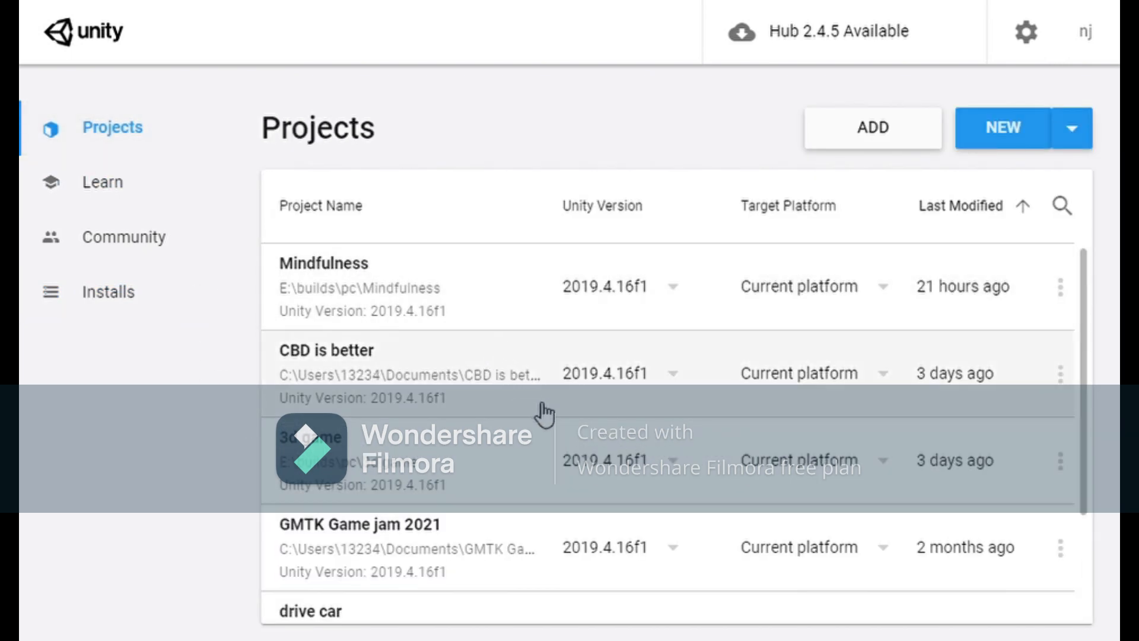
pyautogui.scroll(-2, 539, 418)
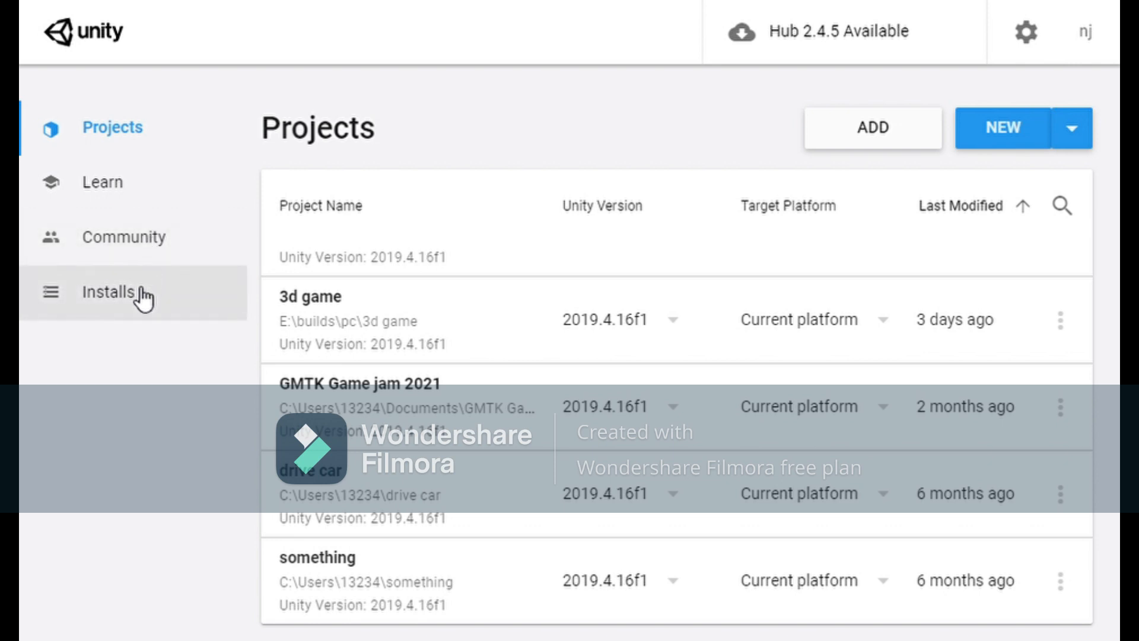
pyautogui.click(142, 299)
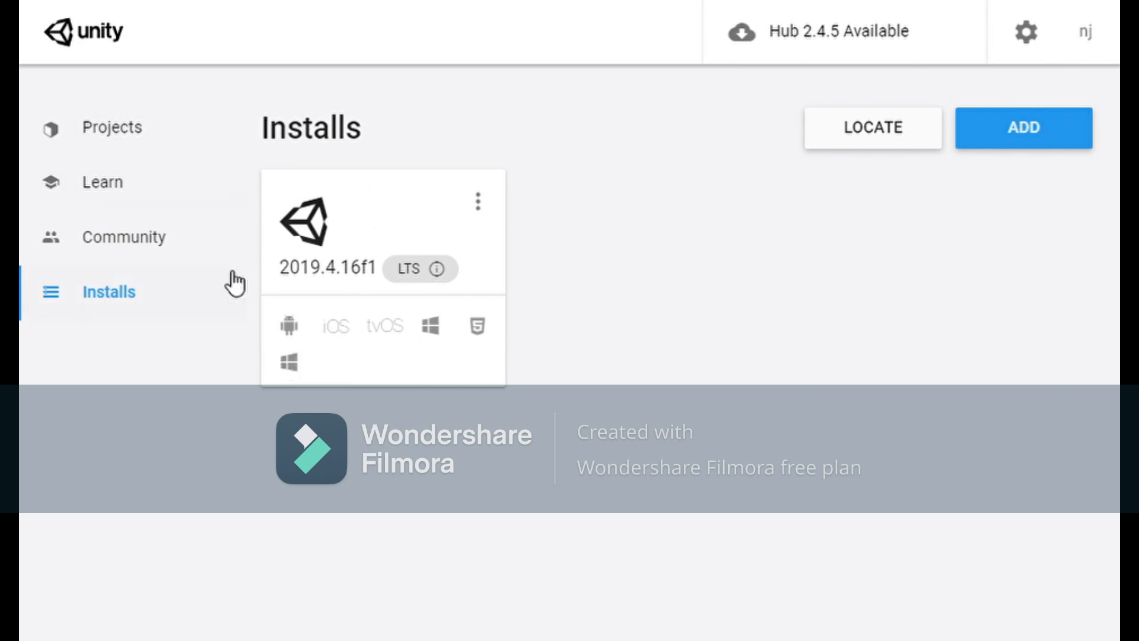
pyautogui.click(102, 128)
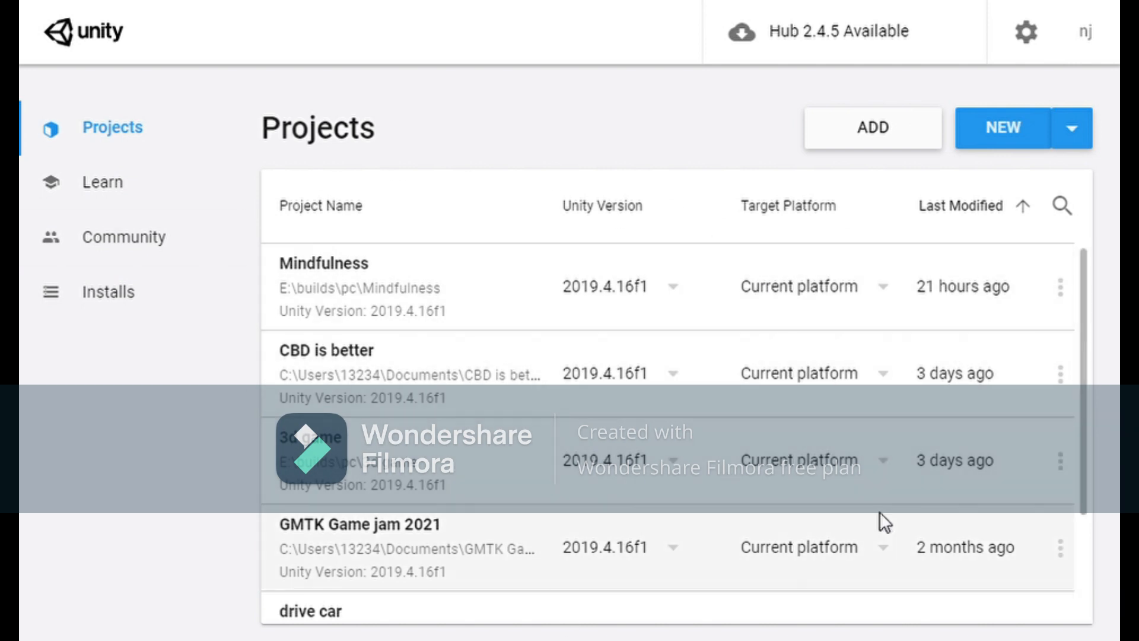
pyautogui.scroll(-1, 791, 392)
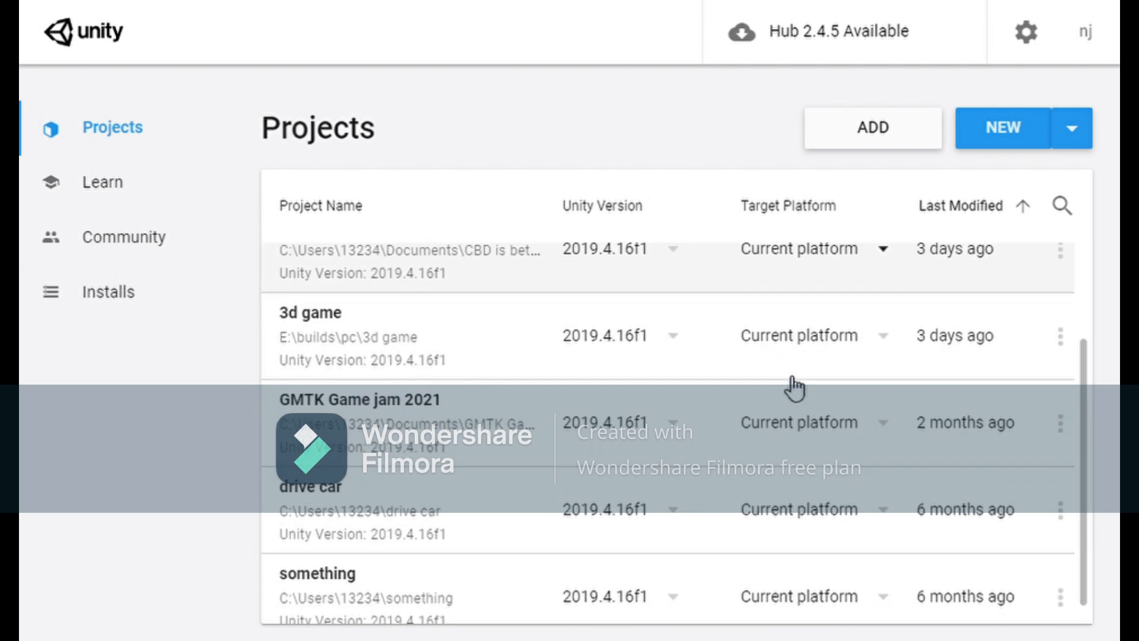
pyautogui.scroll(-1, 793, 389)
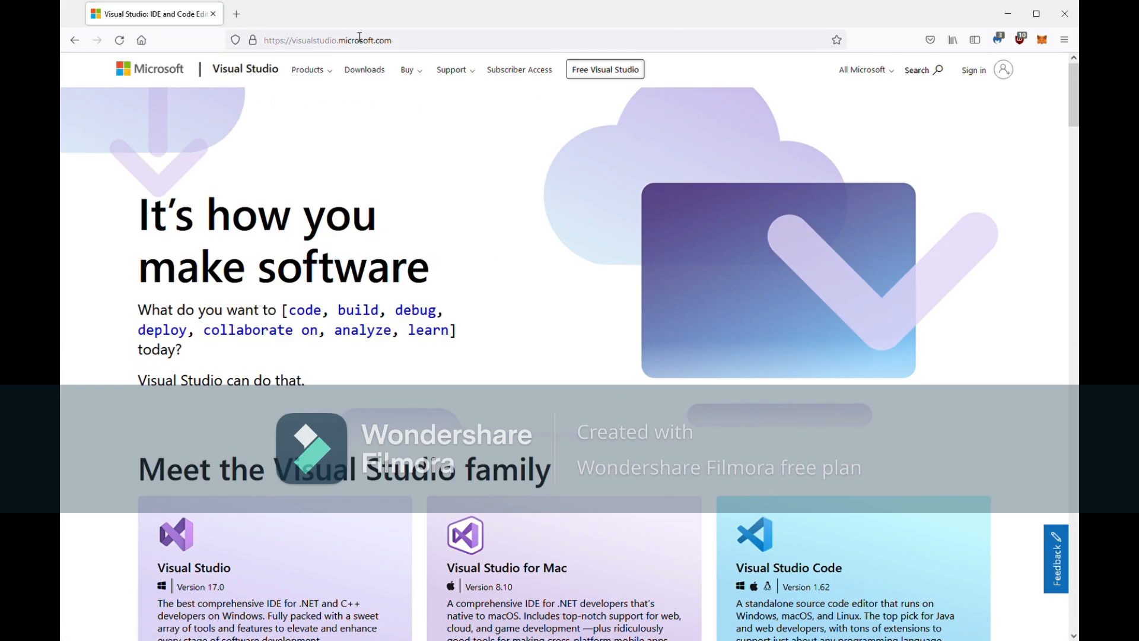
# Download Visual Studio Community 2022 from the Download Visual Studio editions list
pyautogui.click(401, 41)
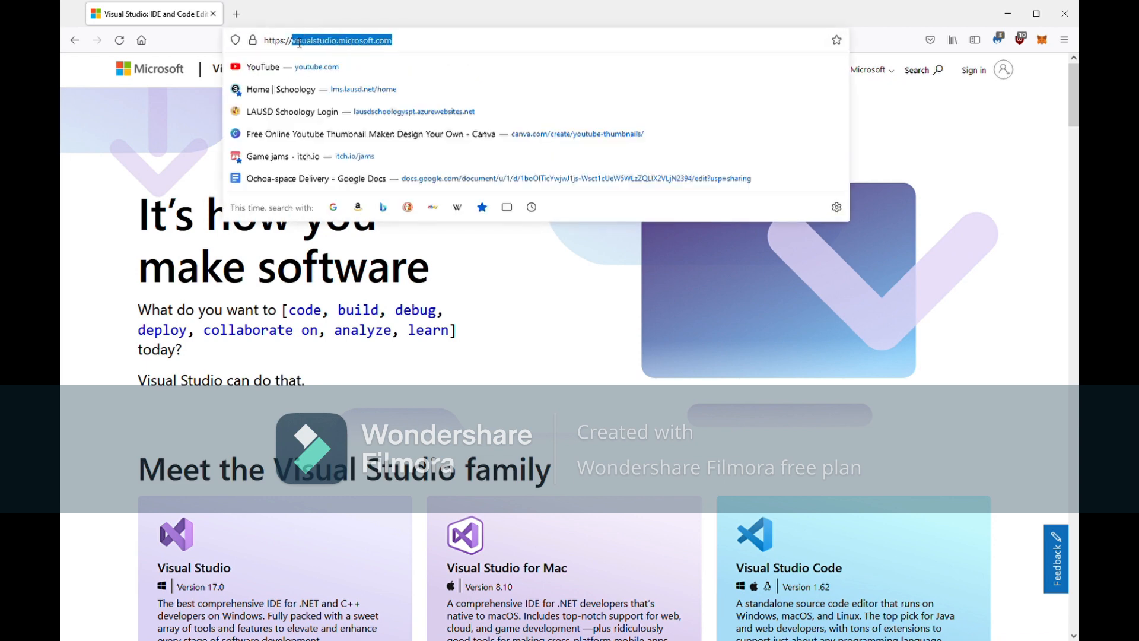
pyautogui.click(167, 129)
pyautogui.scroll(-5, 229, 237)
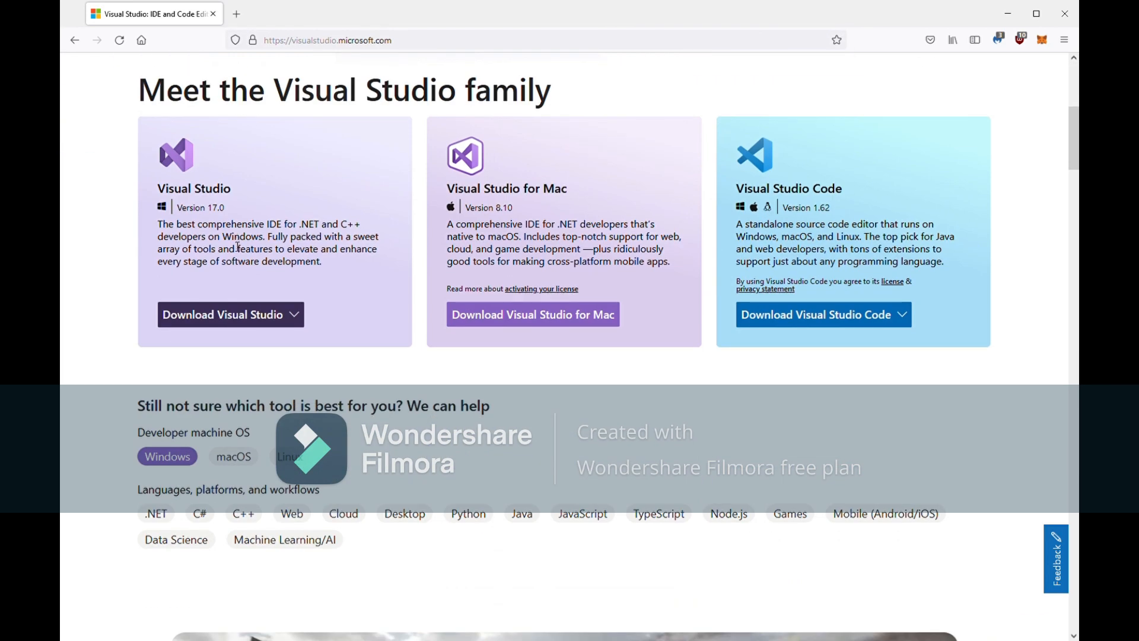
pyautogui.click(253, 316)
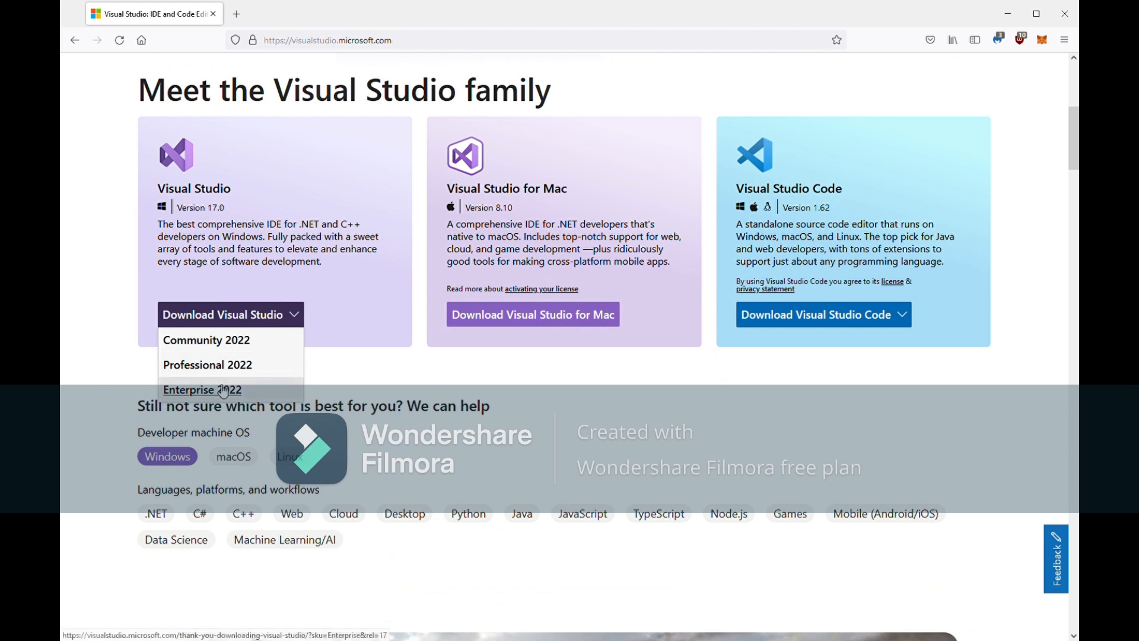
pyautogui.click(294, 320)
pyautogui.click(263, 323)
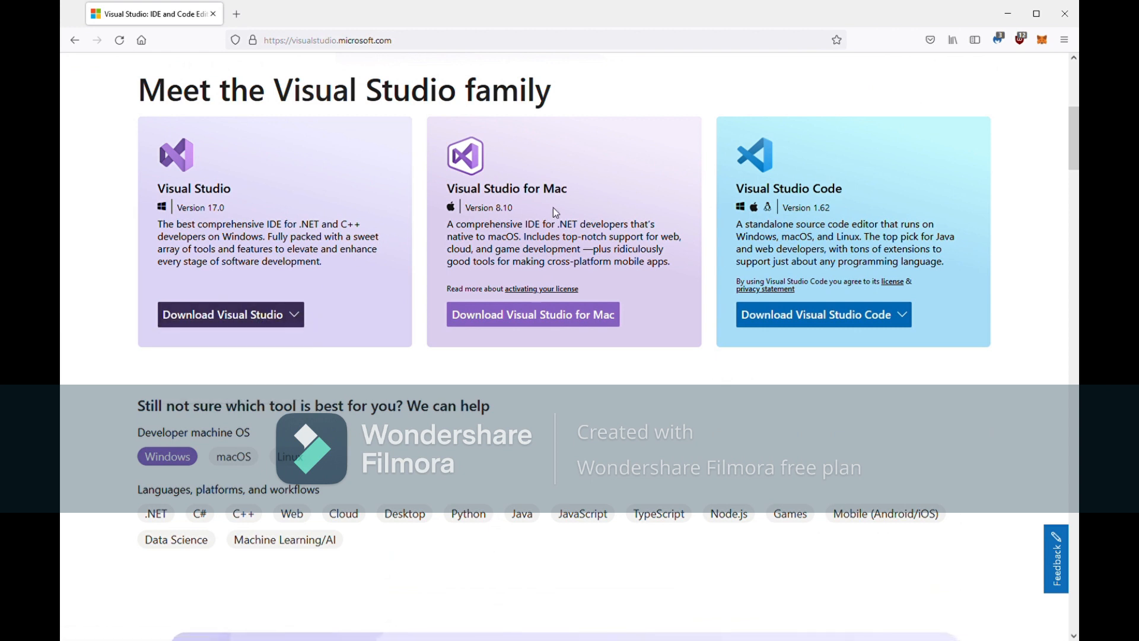
pyautogui.click(258, 321)
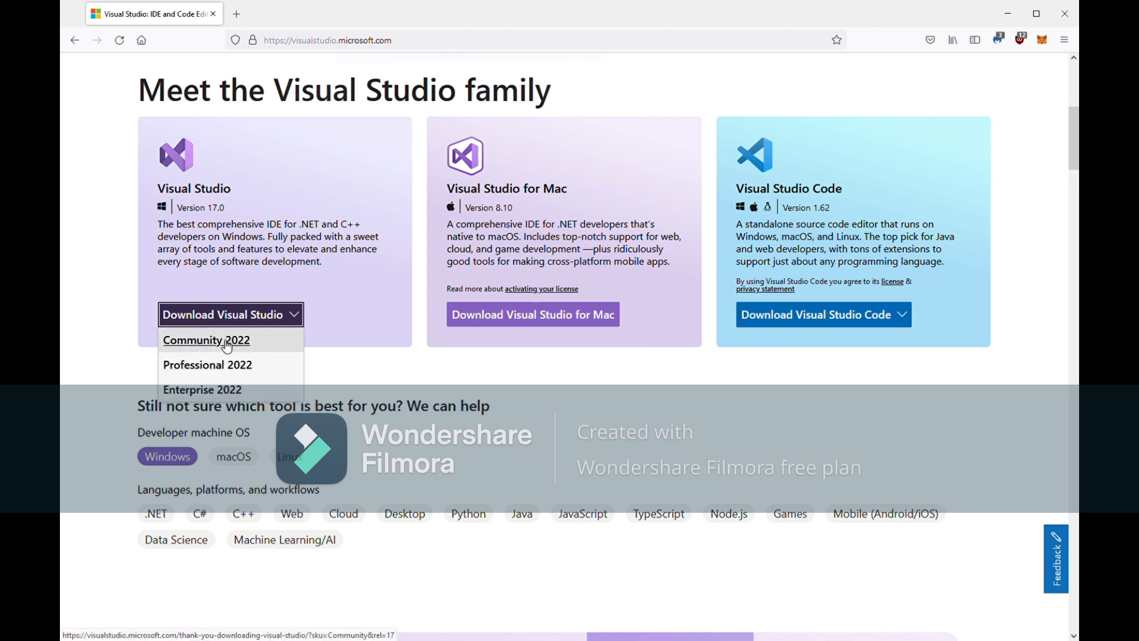
pyautogui.click(225, 340)
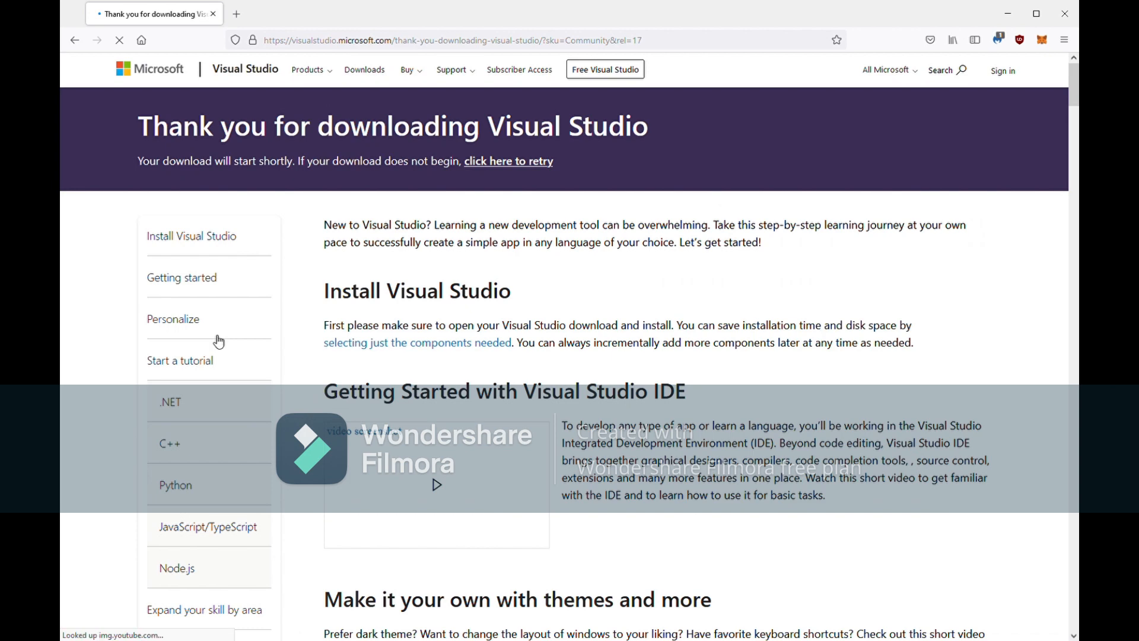
pyautogui.scroll(-5, 265, 315)
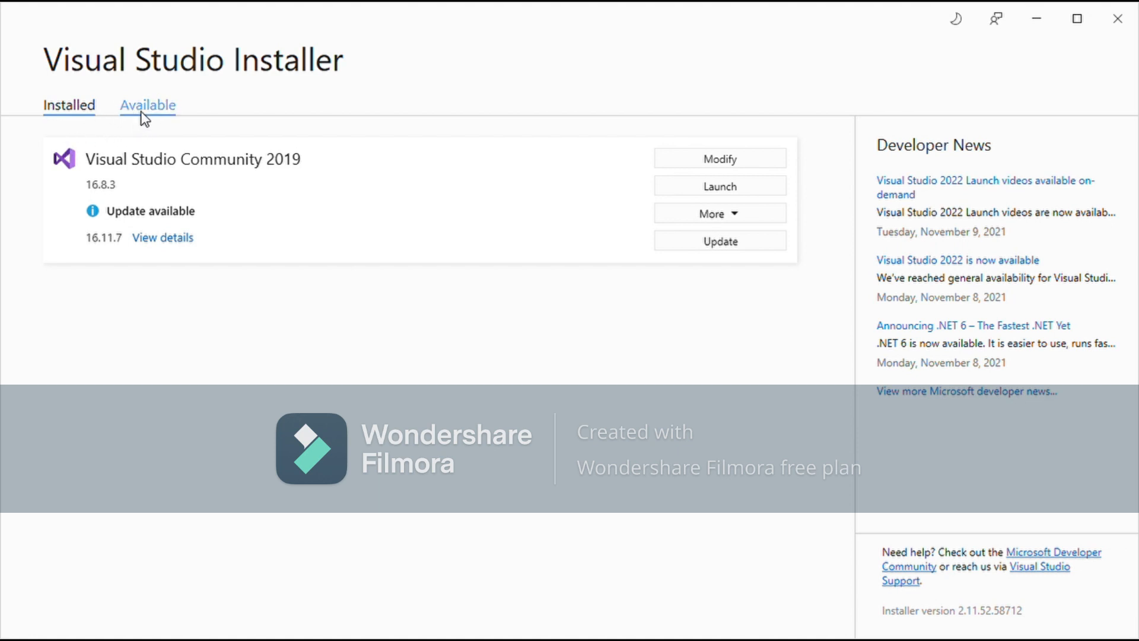
# Start installing Visual Studio Enterprise 2019 16.11.7 from the Available tab
pyautogui.click(172, 108)
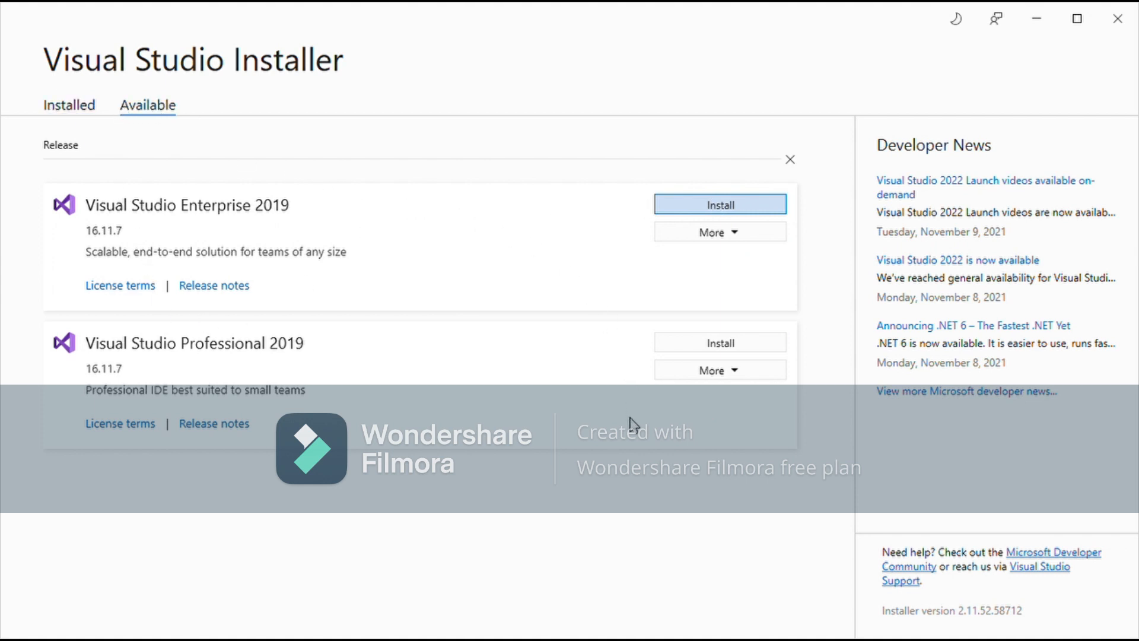
pyautogui.click(62, 108)
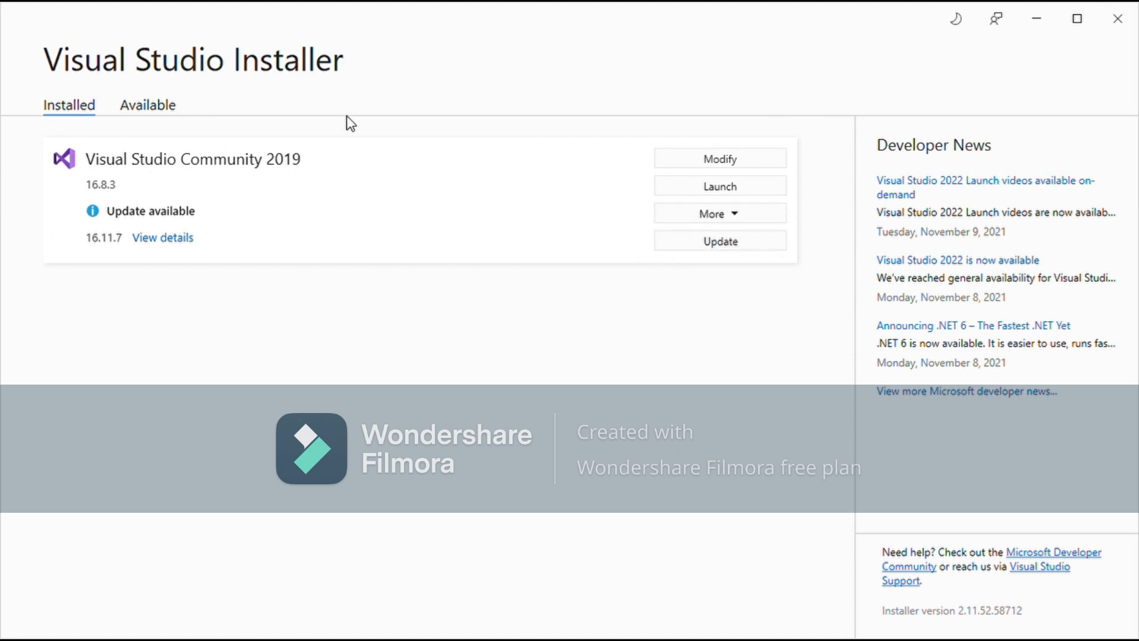
pyautogui.click(132, 116)
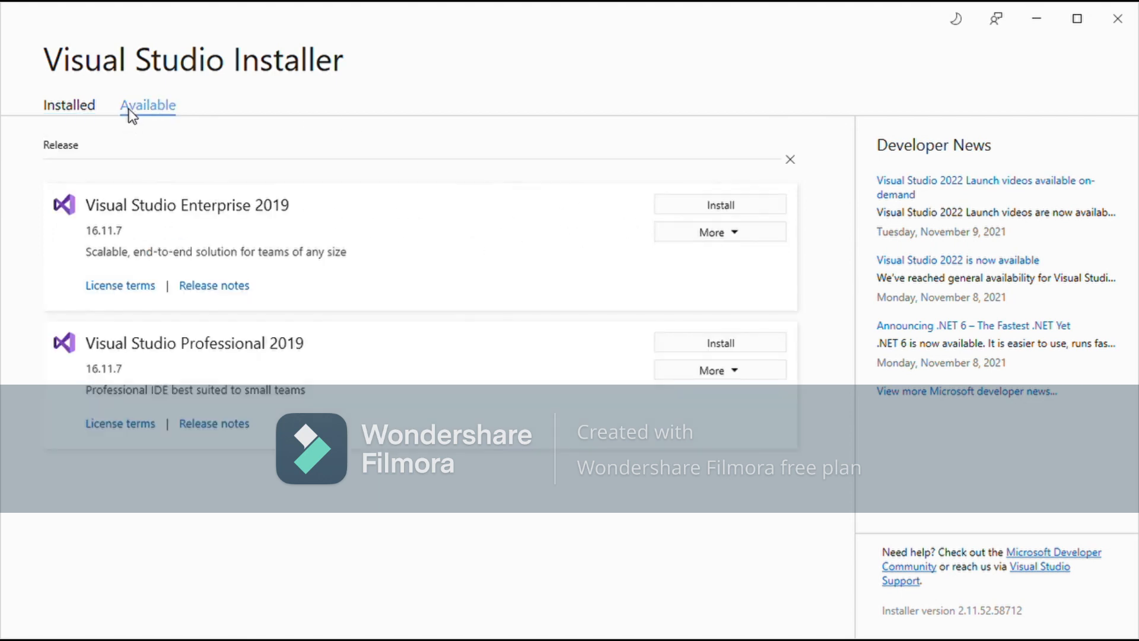
pyautogui.click(722, 208)
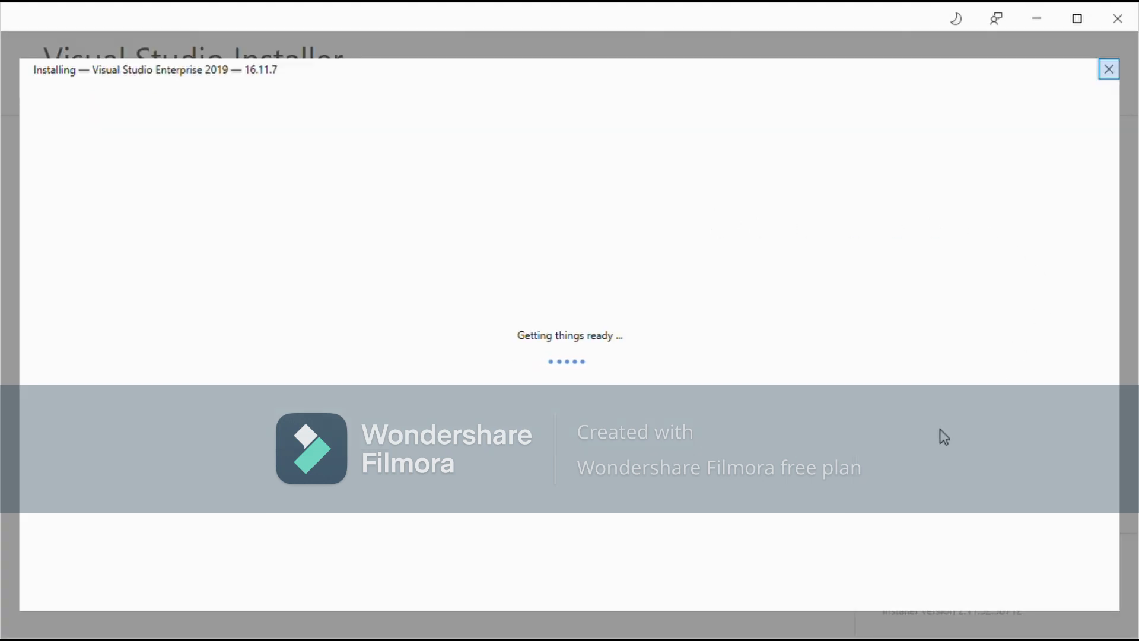
# Tick the .NET desktop development and Game development with Unity workloads
pyautogui.scroll(-9, 654, 276)
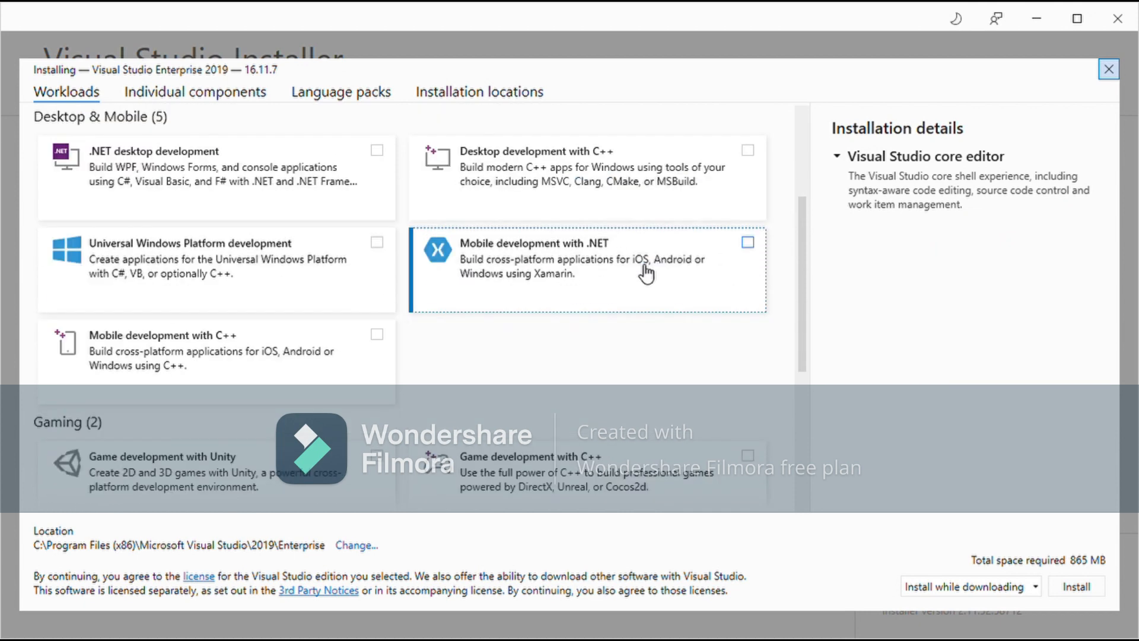
pyautogui.scroll(9, 365, 364)
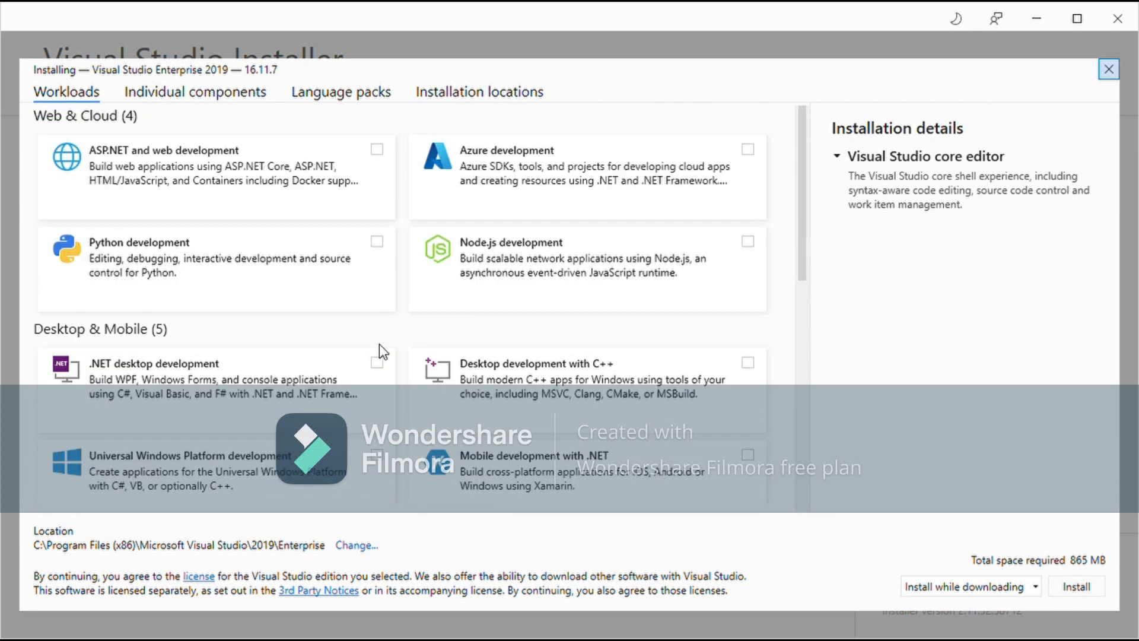
pyautogui.scroll(-2, 379, 350)
pyautogui.scroll(2, 387, 351)
pyautogui.click(356, 394)
pyautogui.scroll(-3, 360, 401)
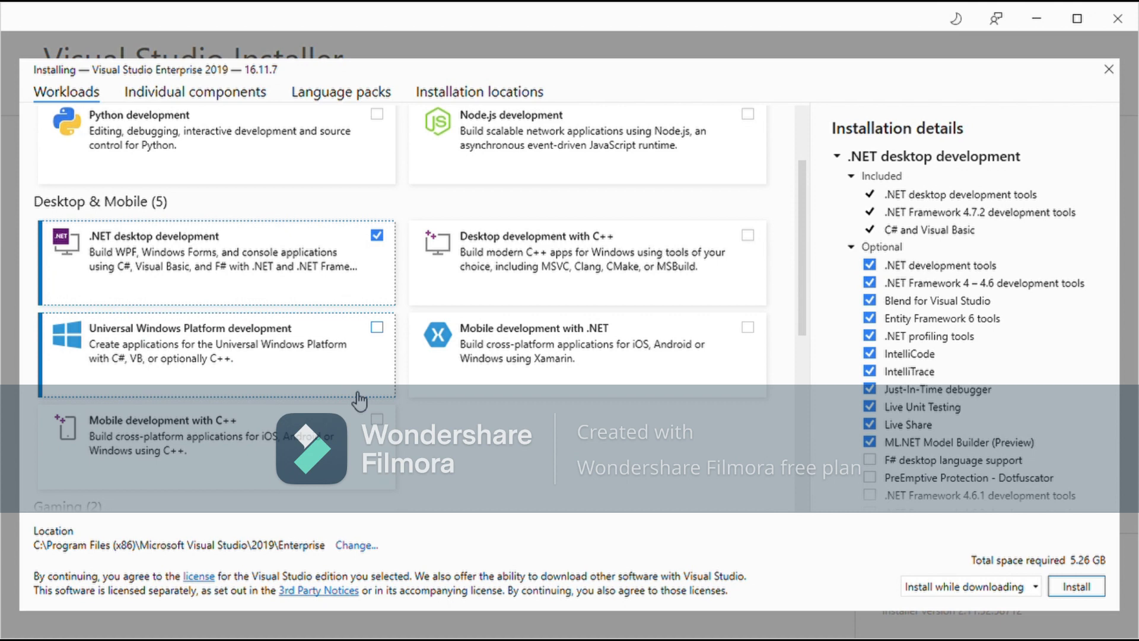
pyautogui.scroll(-5, 362, 409)
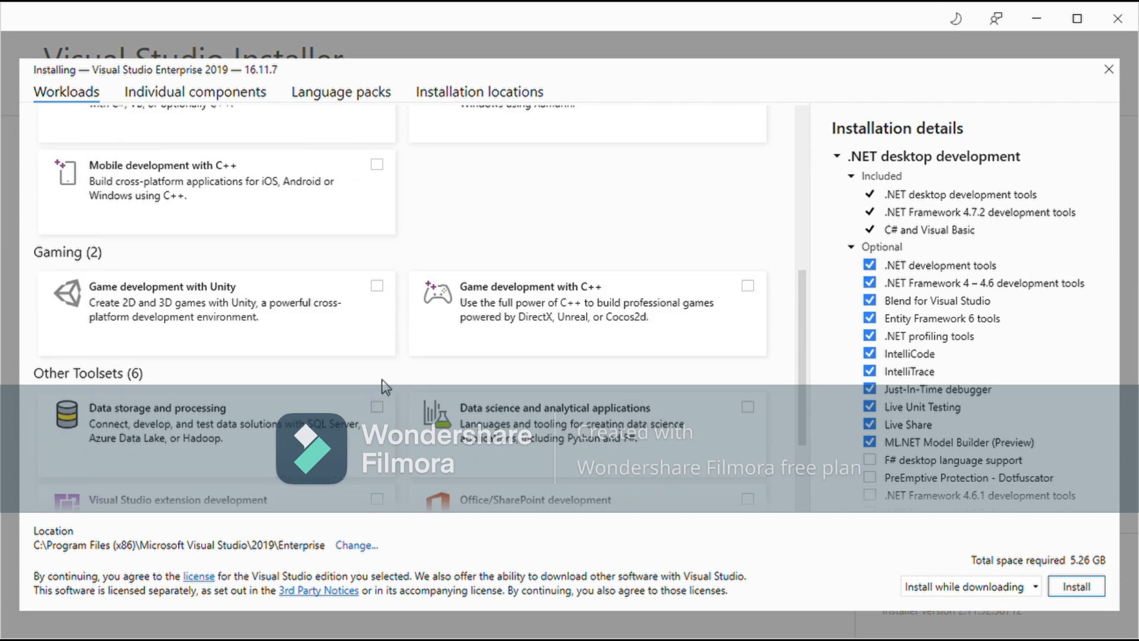
pyautogui.click(354, 300)
# Close the workload selection without installing anything
pyautogui.scroll(-2, 506, 364)
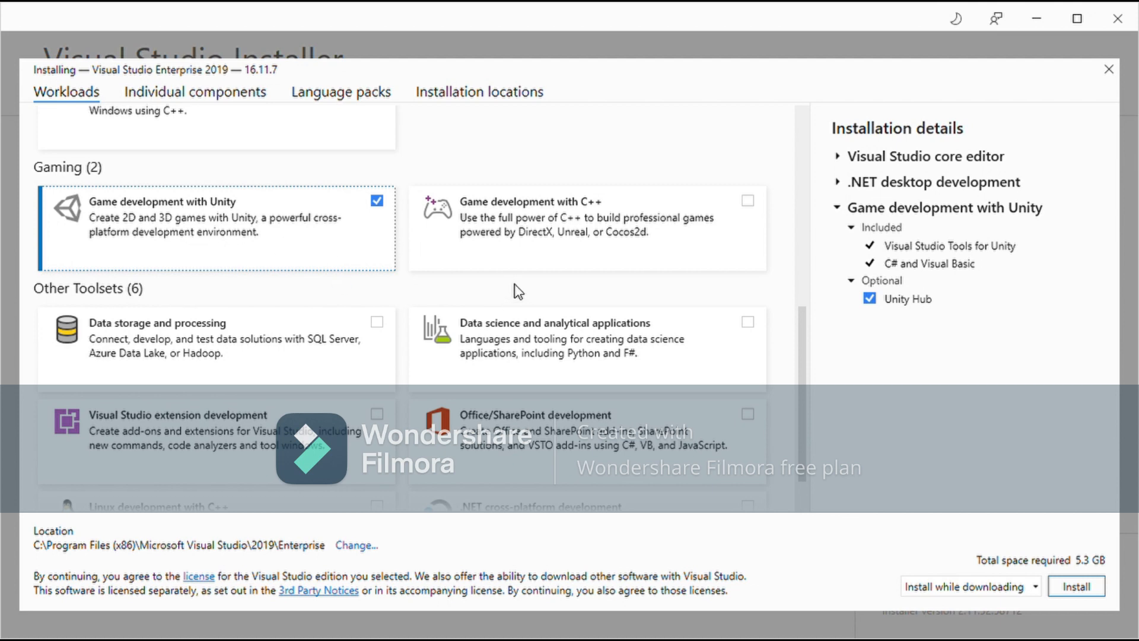
pyautogui.scroll(-2, 374, 285)
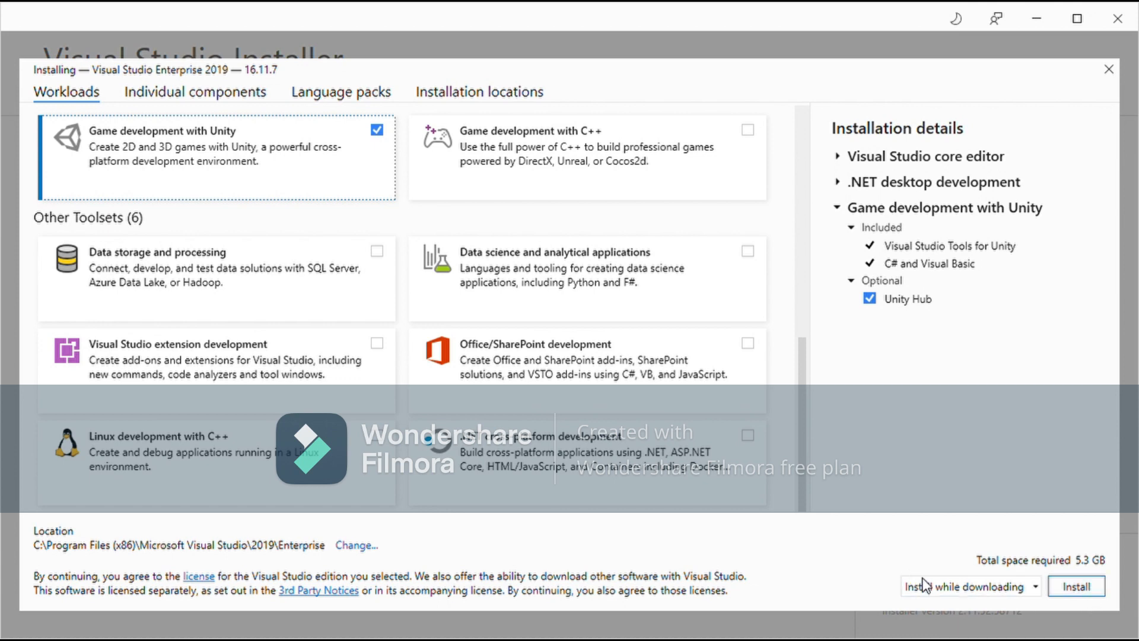
pyautogui.click(1108, 70)
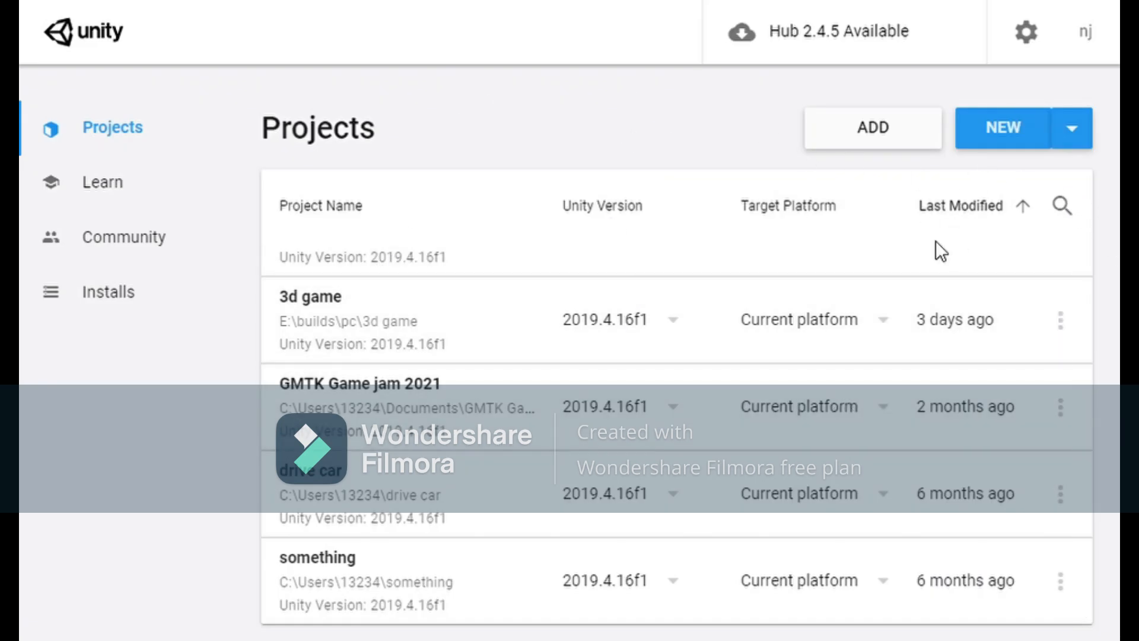
# Start a new Unity project from Unity Hub's Projects page
pyautogui.click(997, 142)
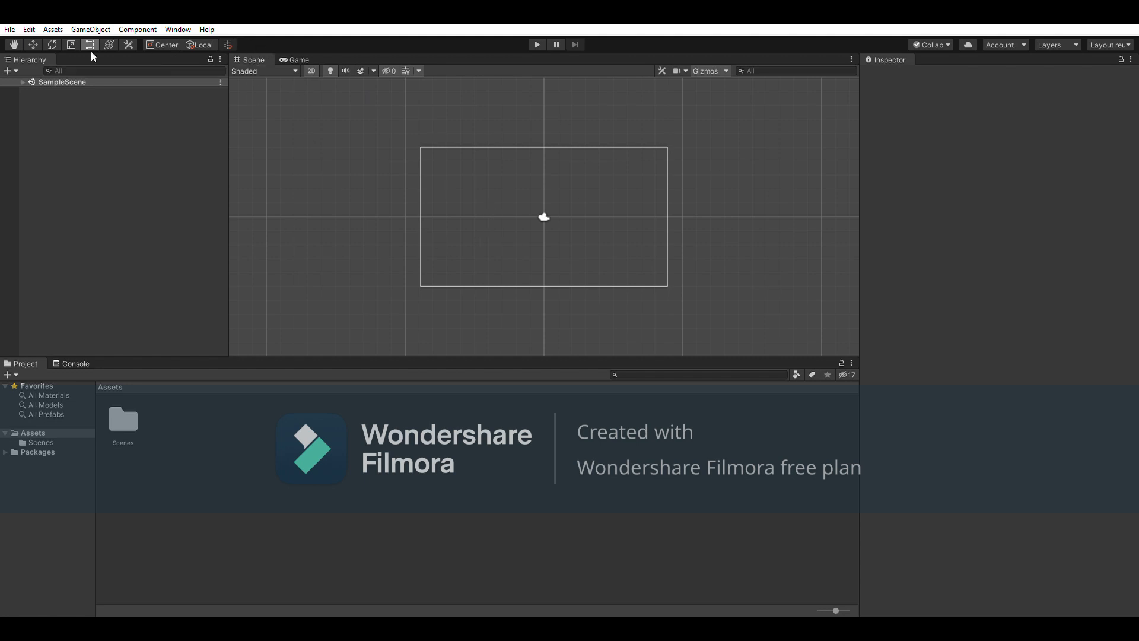
# Redock Hierarchy left and Project beside the Console, then show the NullReferenceException log
pyautogui.moveTo(834, 73); pyautogui.dragTo(837, 166)
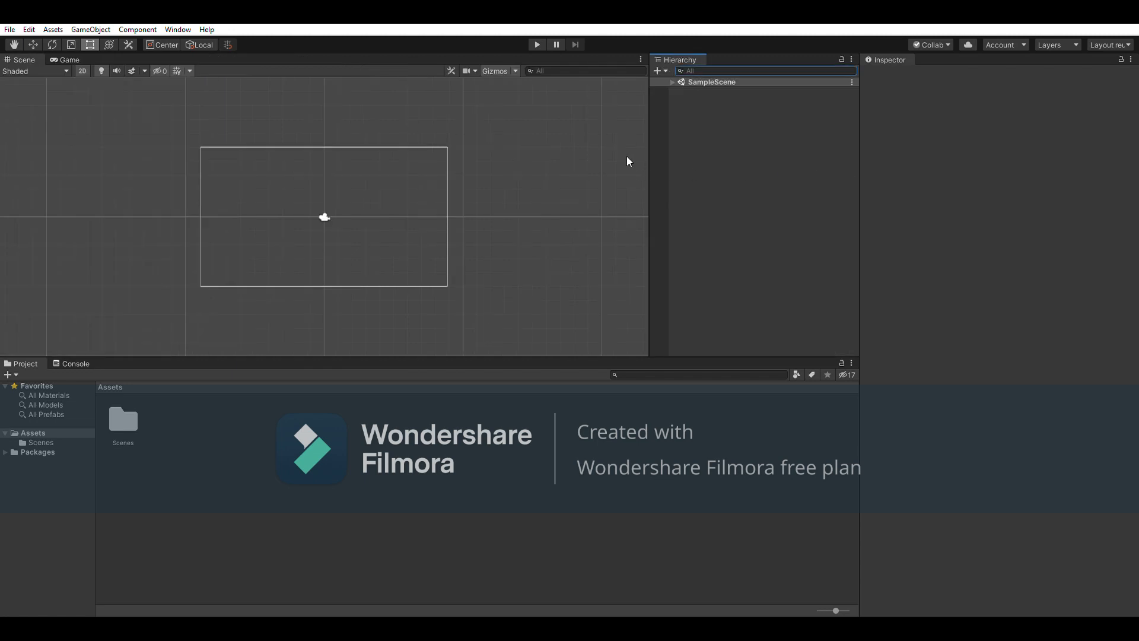
pyautogui.moveTo(22, 363); pyautogui.dragTo(656, 162)
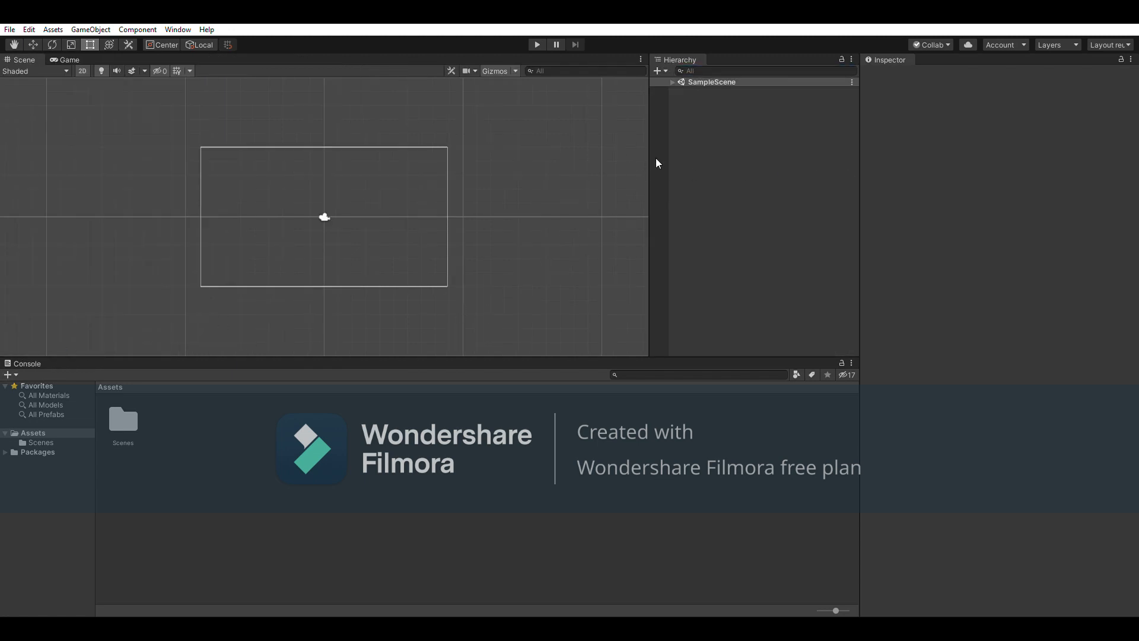
pyautogui.moveTo(824, 146); pyautogui.dragTo(824, 148)
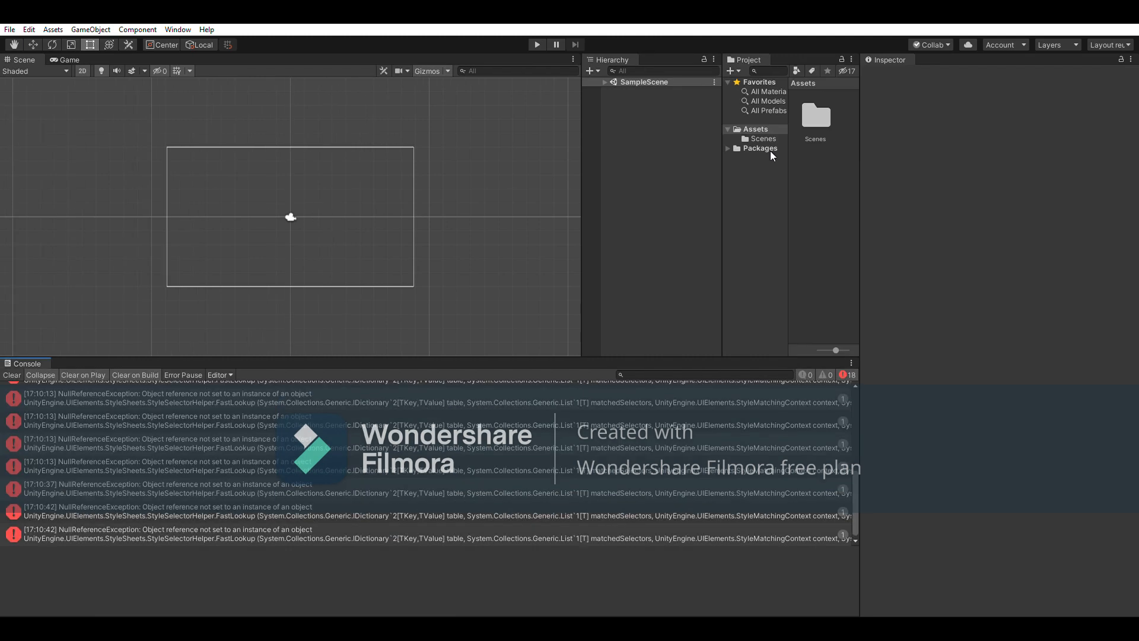
pyautogui.moveTo(149, 372); pyautogui.dragTo(166, 358)
pyautogui.click(613, 57)
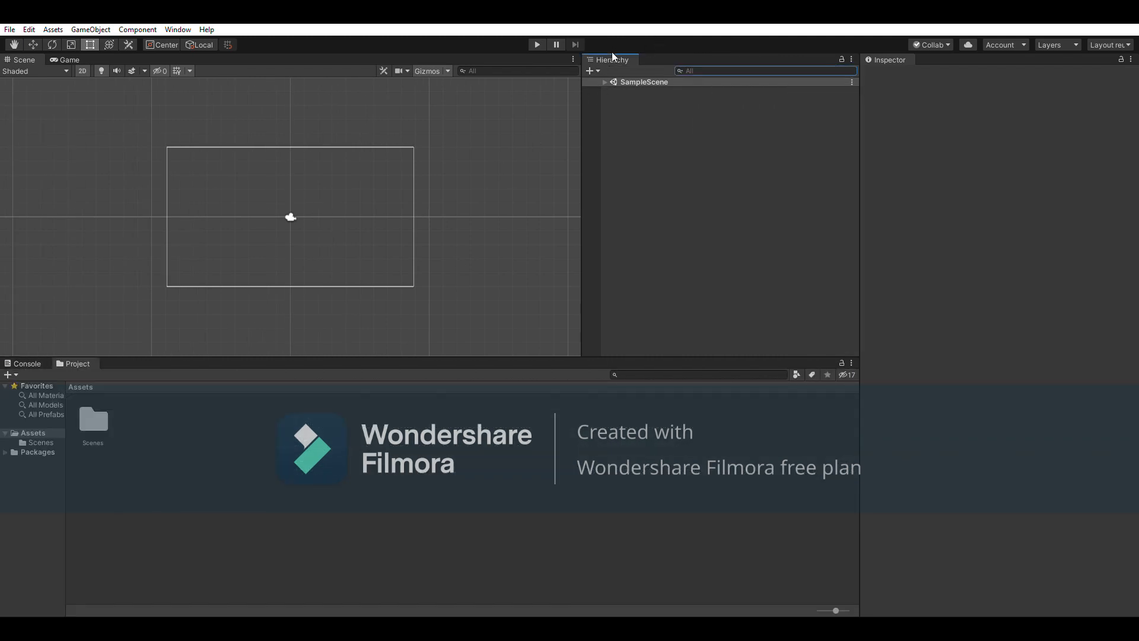
pyautogui.moveTo(45, 145); pyautogui.dragTo(51, 143)
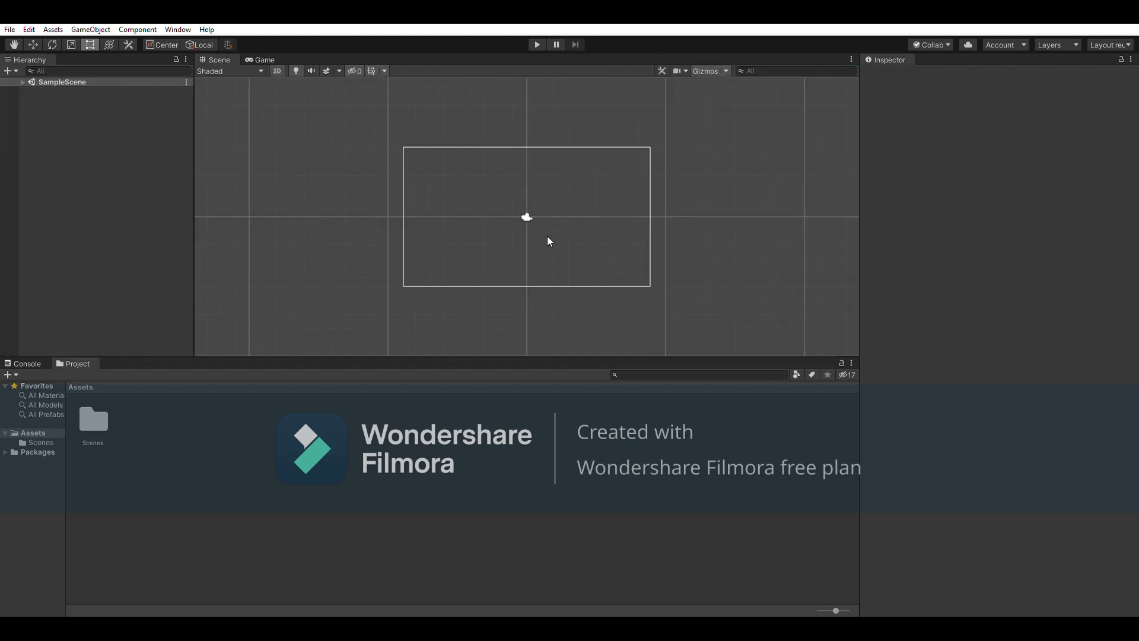
pyautogui.click(25, 362)
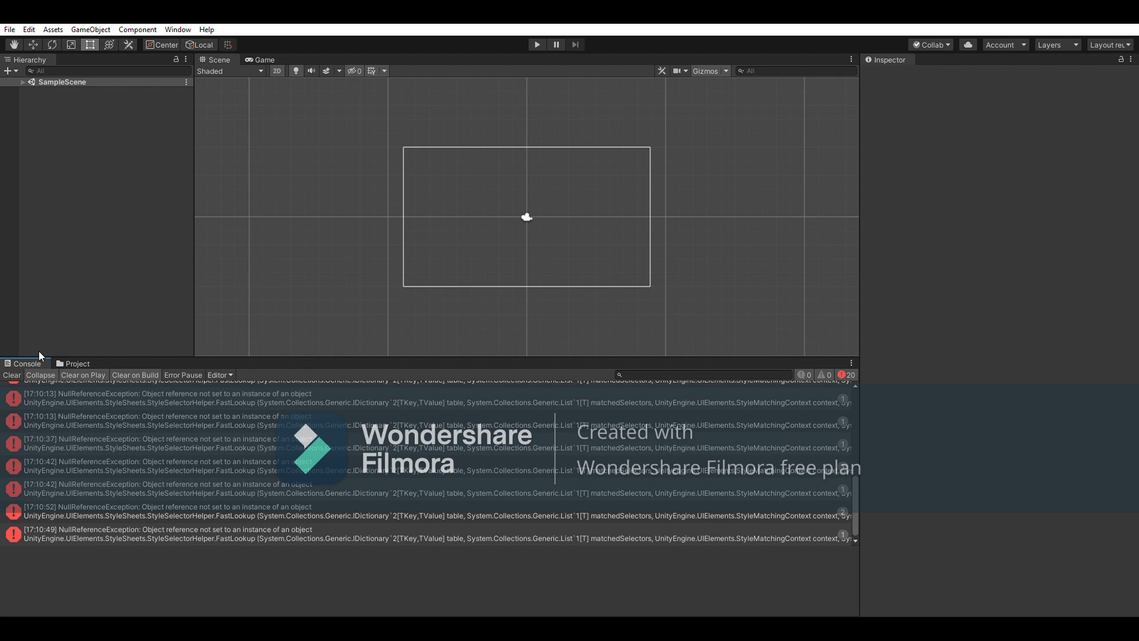
# Clear the NullReferenceException errors from the Console after checking the stack trace, then show Assets
pyautogui.click(12, 374)
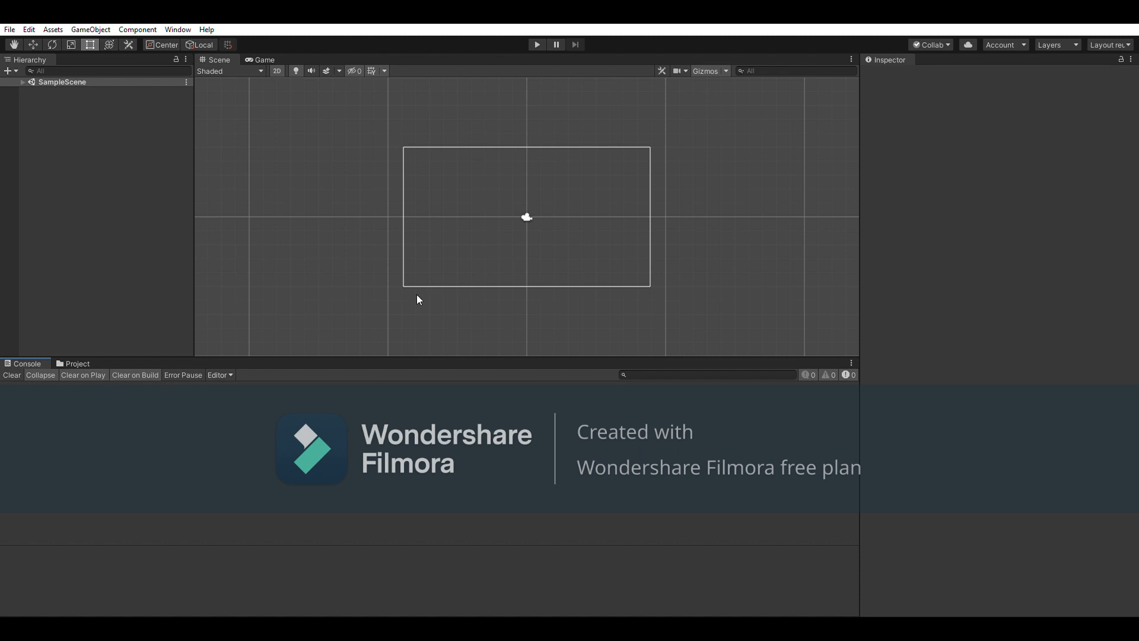
pyautogui.click(70, 362)
pyautogui.click(23, 359)
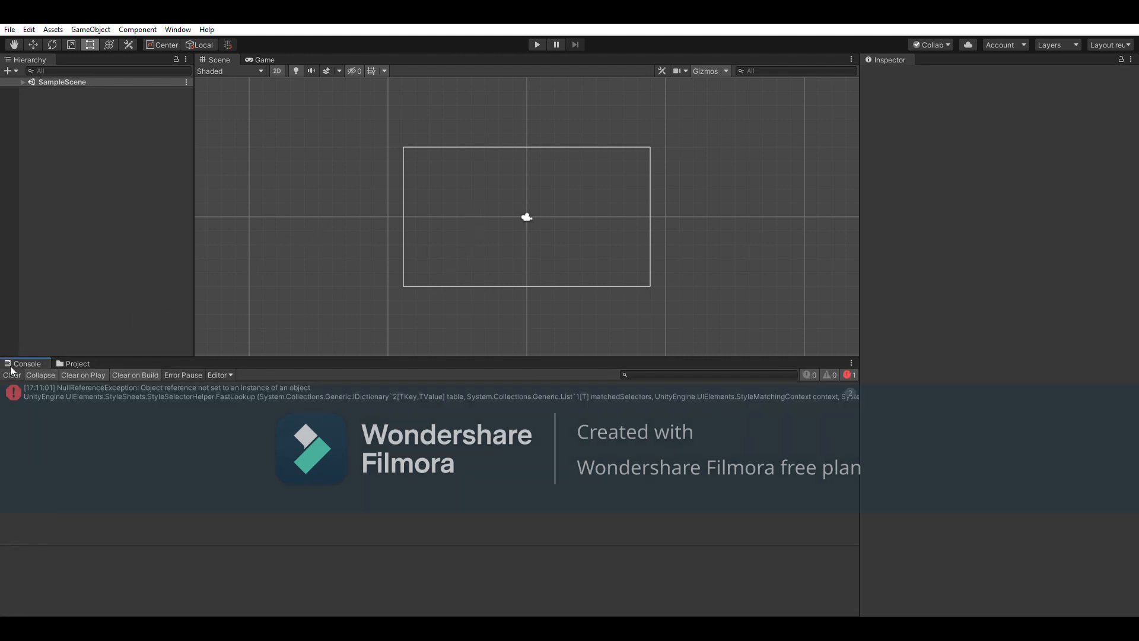
pyautogui.click(12, 375)
pyautogui.click(77, 364)
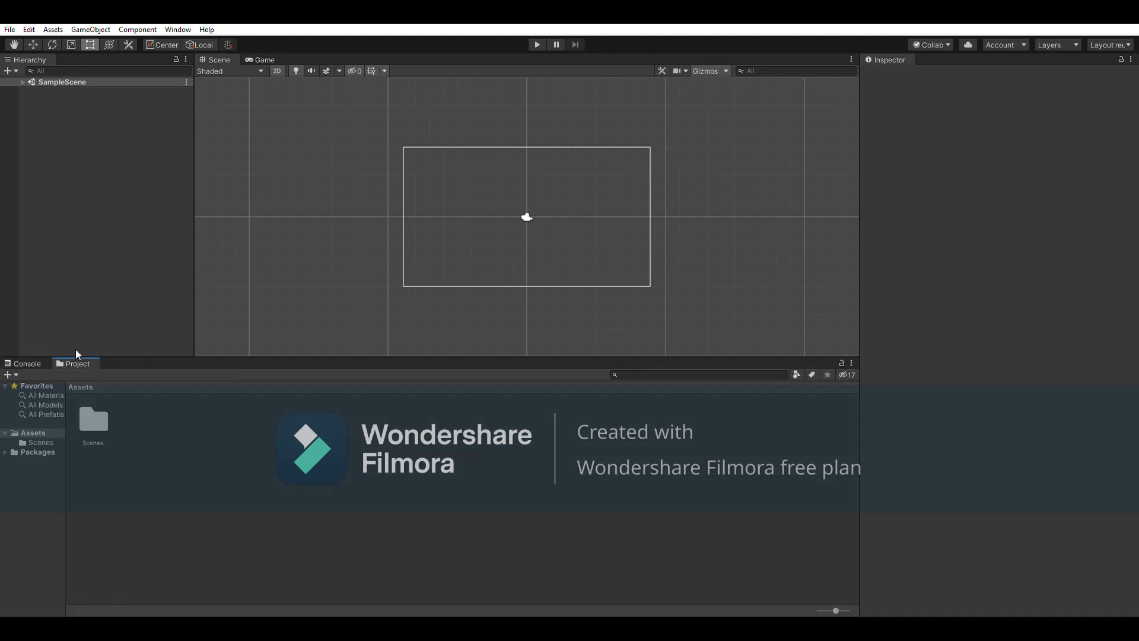
pyautogui.click(35, 363)
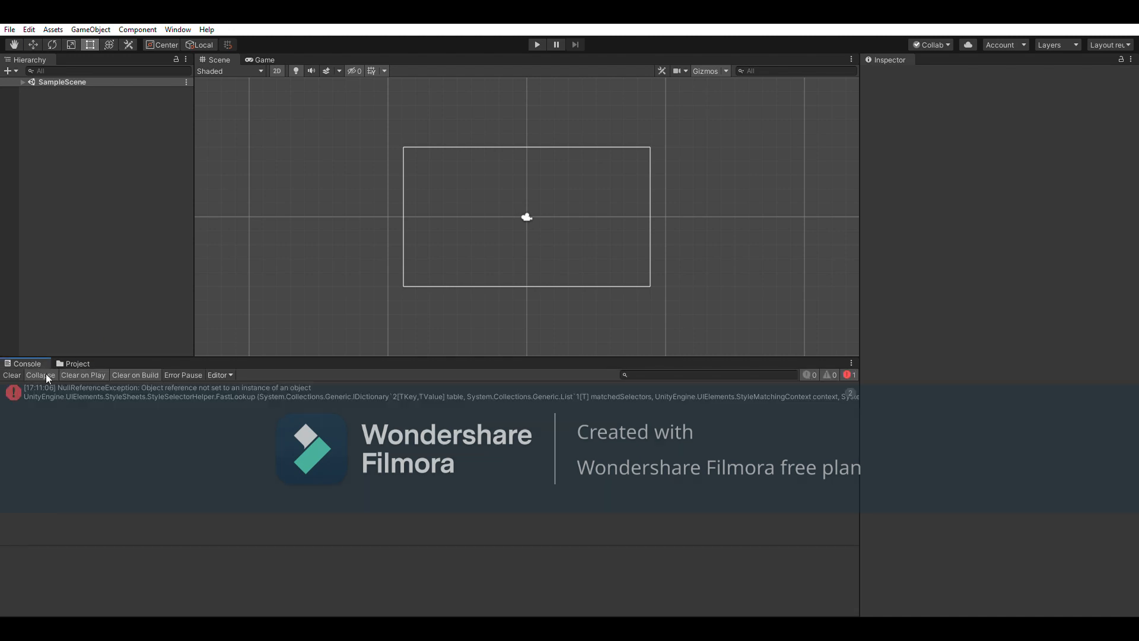
pyautogui.click(134, 389)
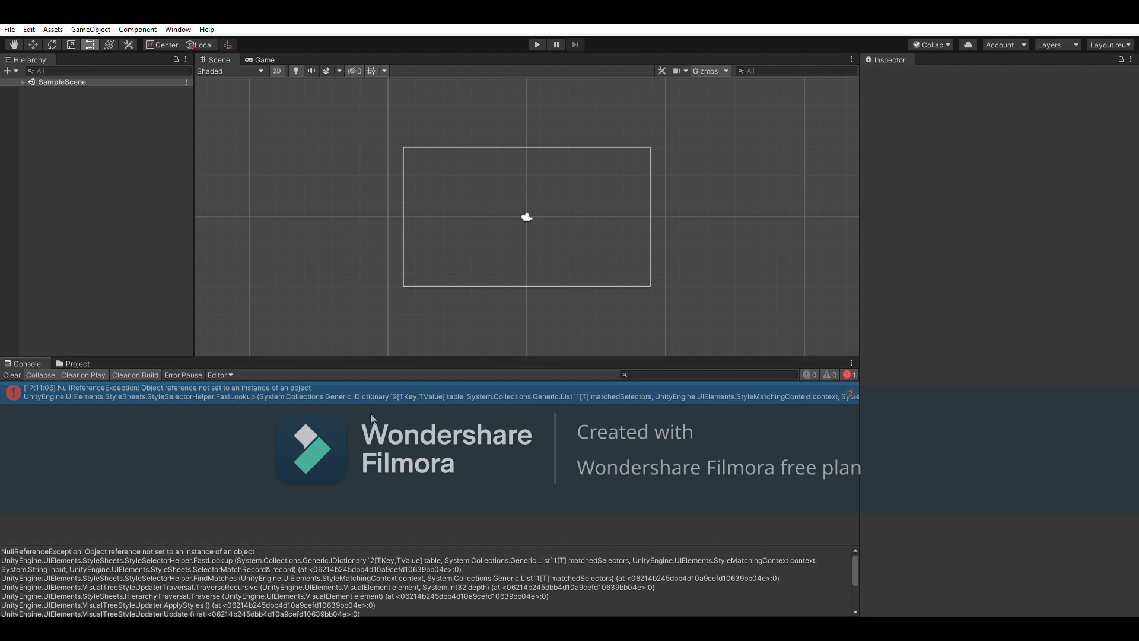
pyautogui.click(11, 375)
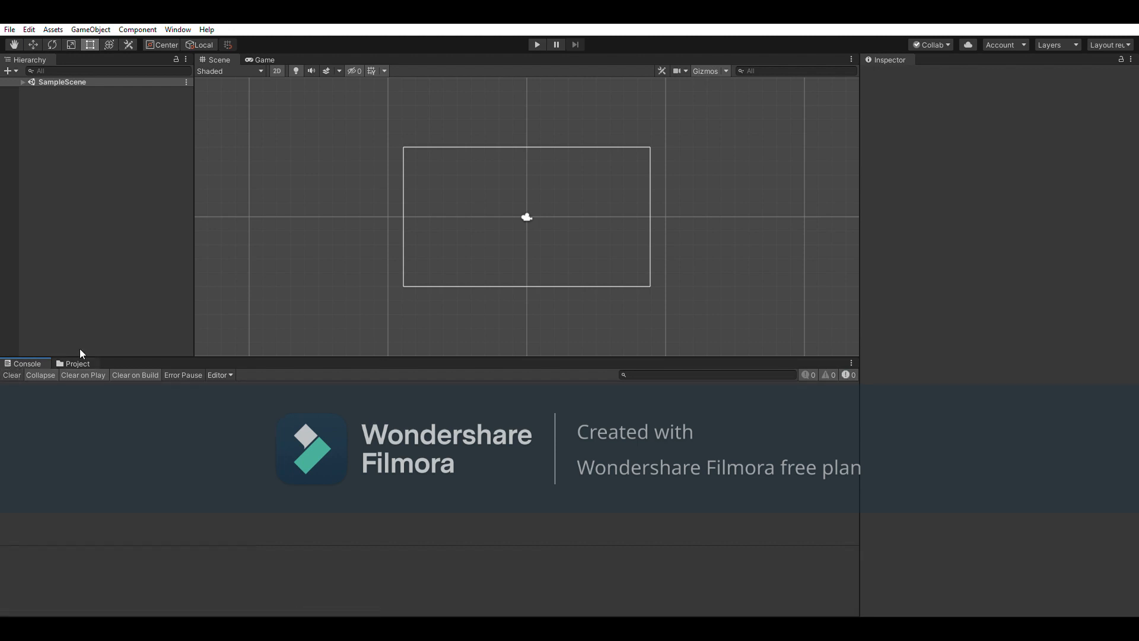
pyautogui.click(77, 363)
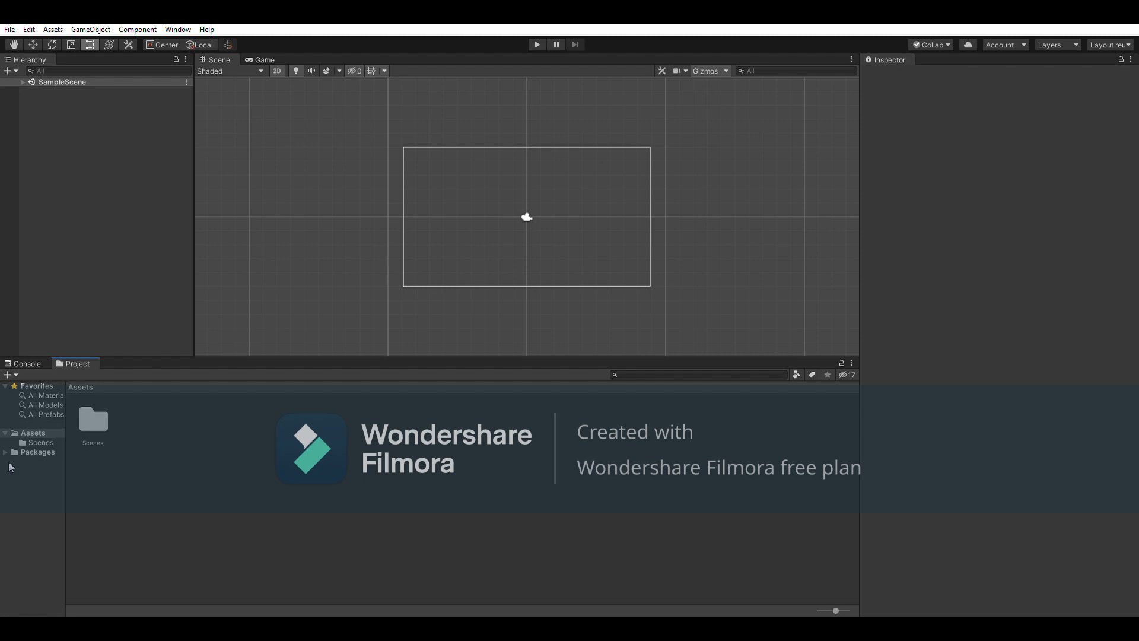
# Open the Scenes folder and test-run the empty scene with Play, then stop
pyautogui.doubleClick(93, 420)
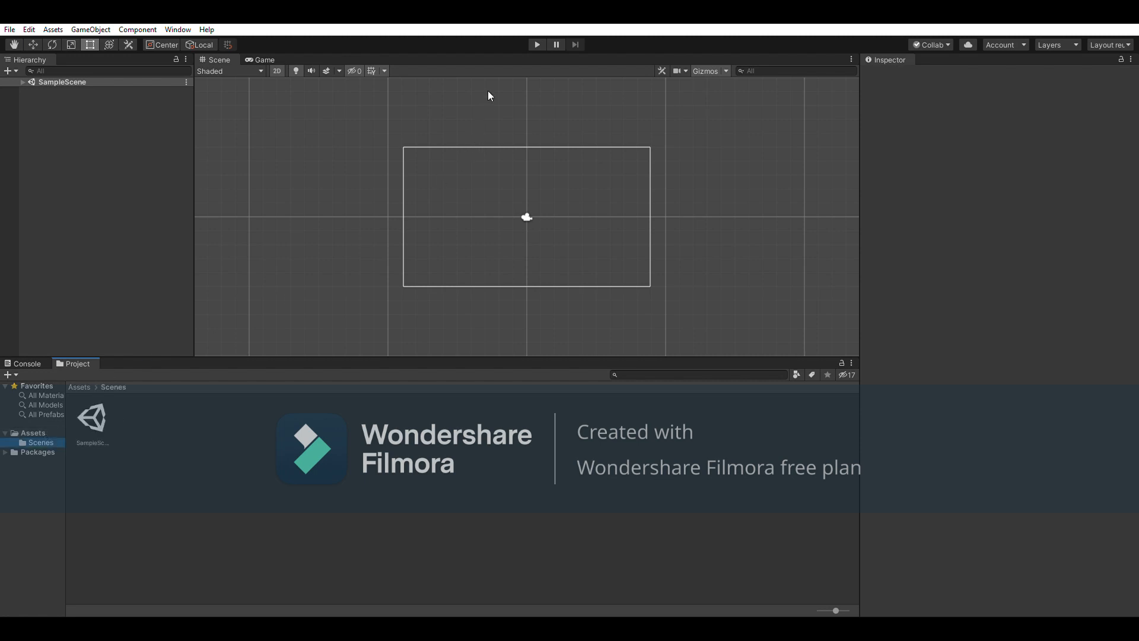
pyautogui.click(538, 39)
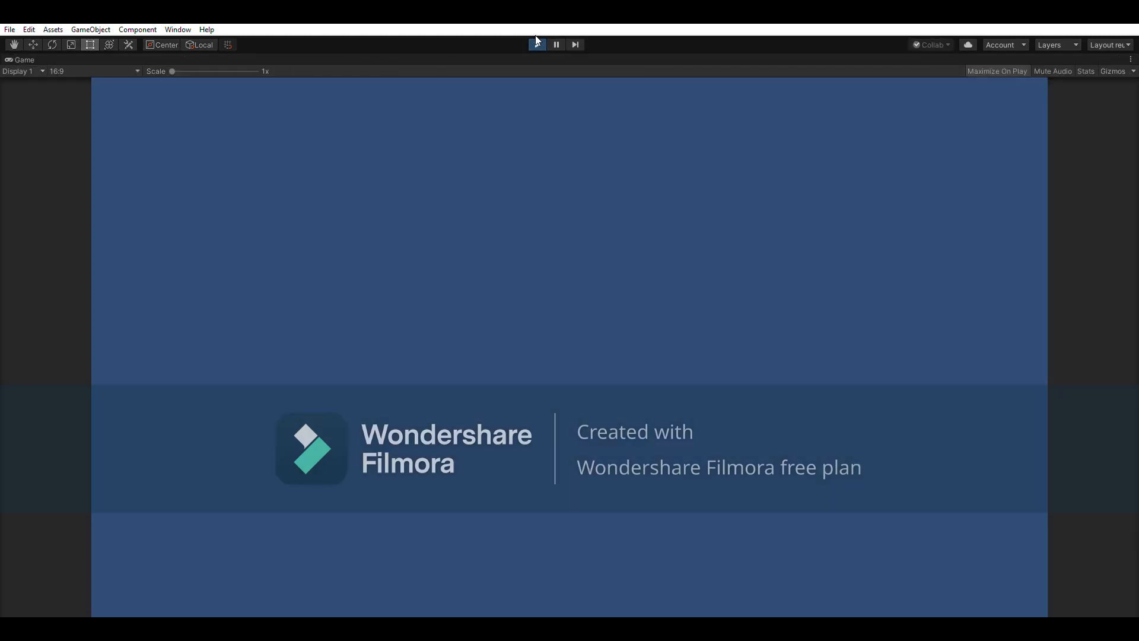
pyautogui.click(536, 41)
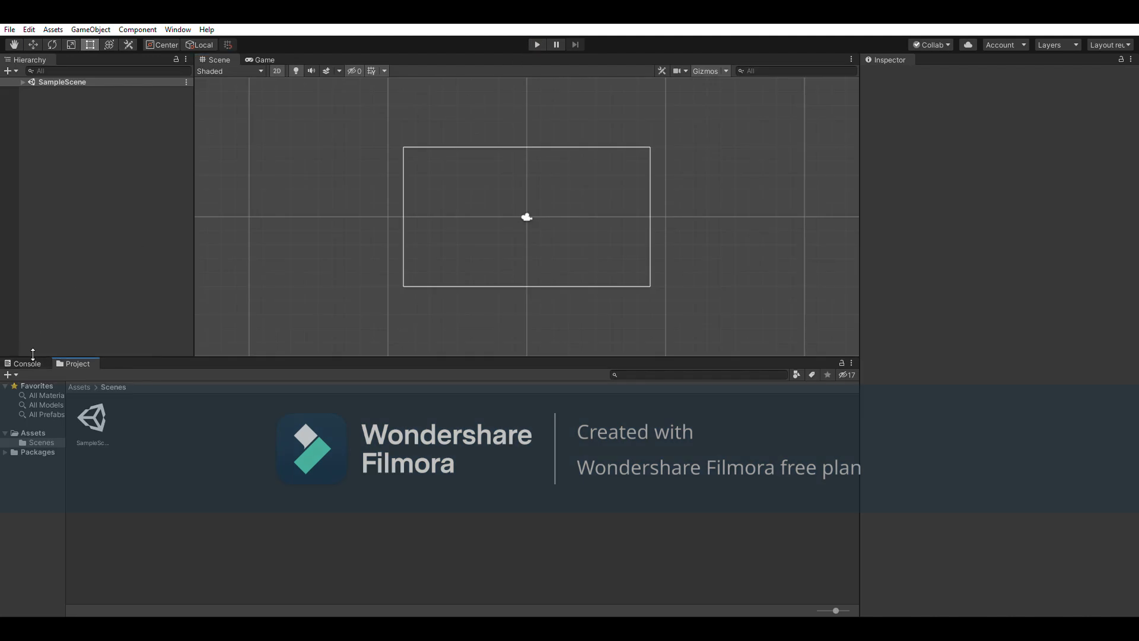
pyautogui.click(144, 433)
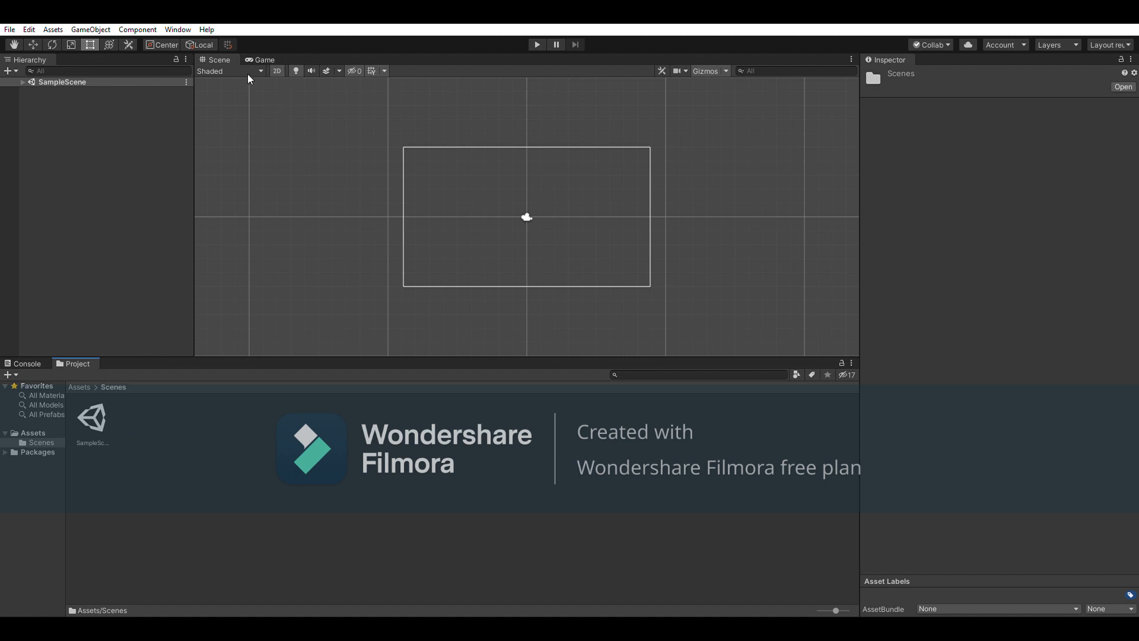
# Set the Game view to Free Aspect and return to the Scene view
pyautogui.click(254, 59)
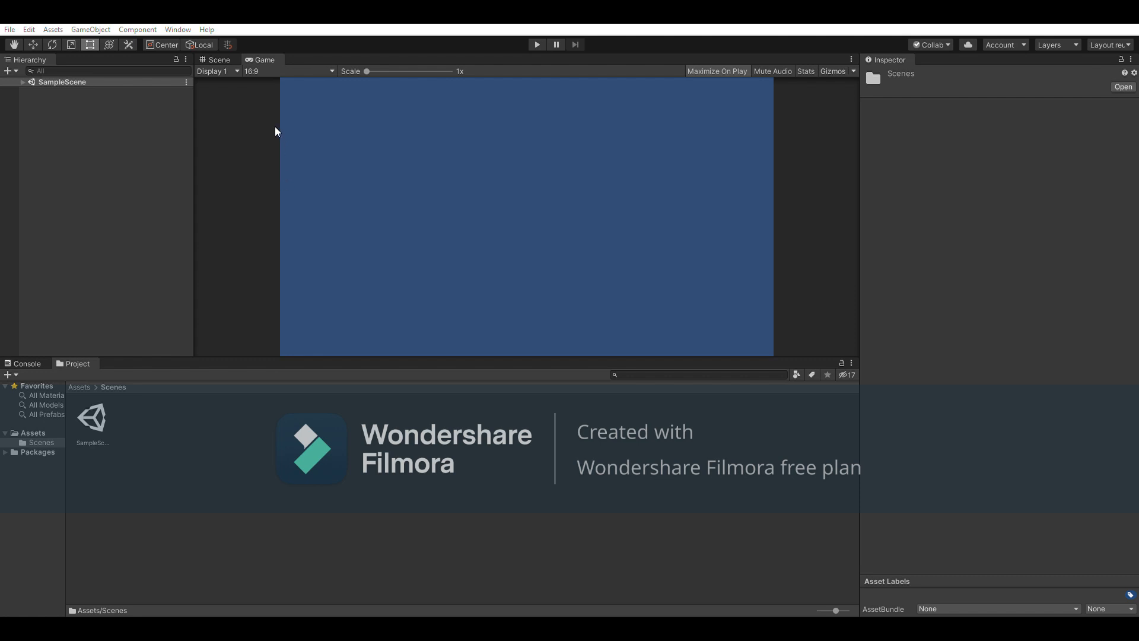
pyautogui.click(273, 102)
pyautogui.click(217, 57)
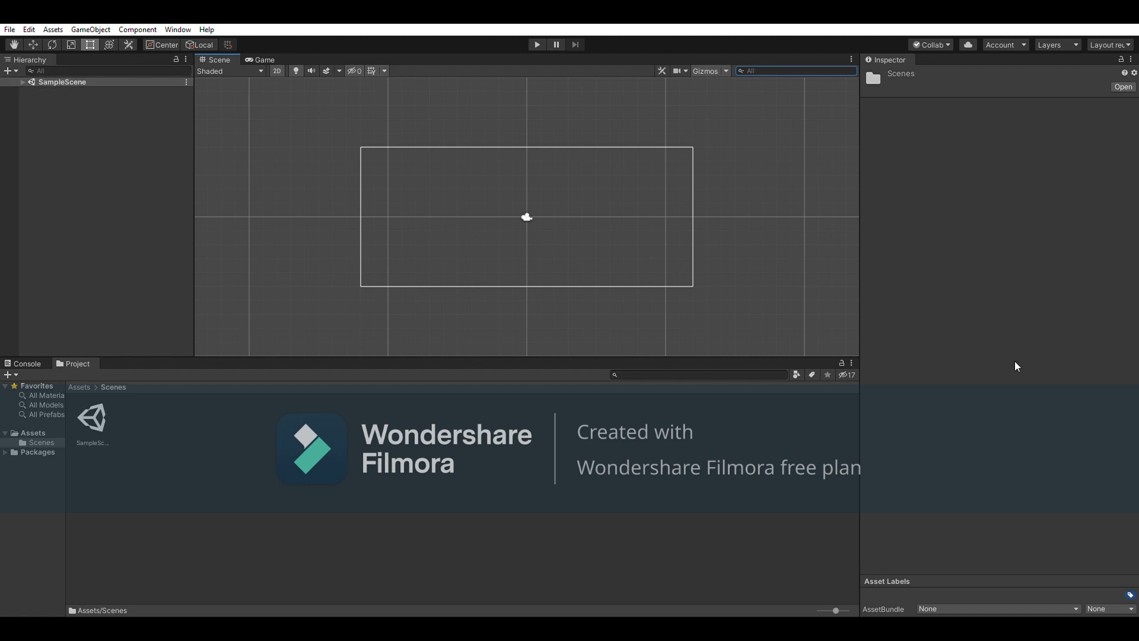
pyautogui.click(493, 472)
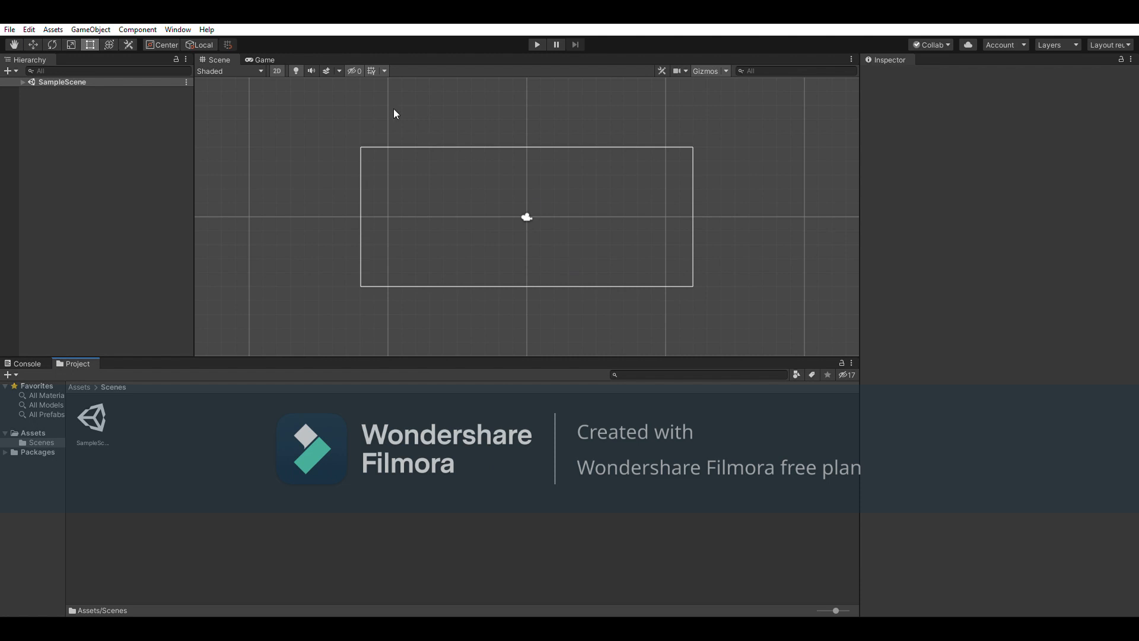
# Re-dock the Hierarchy panel left of the Scene view and make it narrower
pyautogui.moveTo(24, 58); pyautogui.dragTo(129, 44)
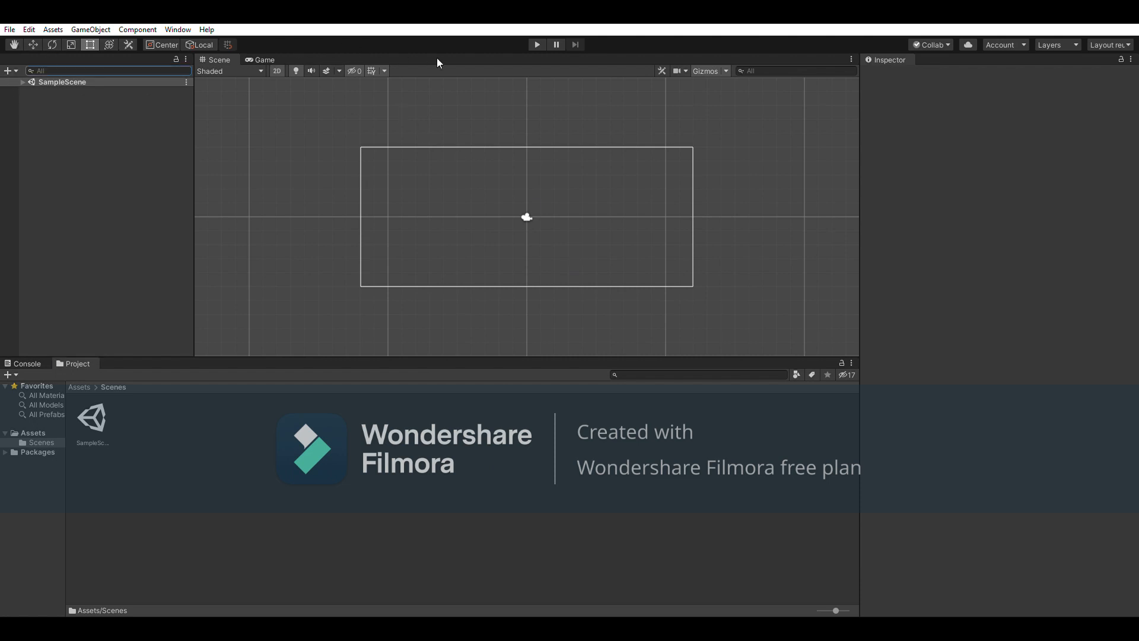
pyautogui.moveTo(239, 69); pyautogui.dragTo(58, 152)
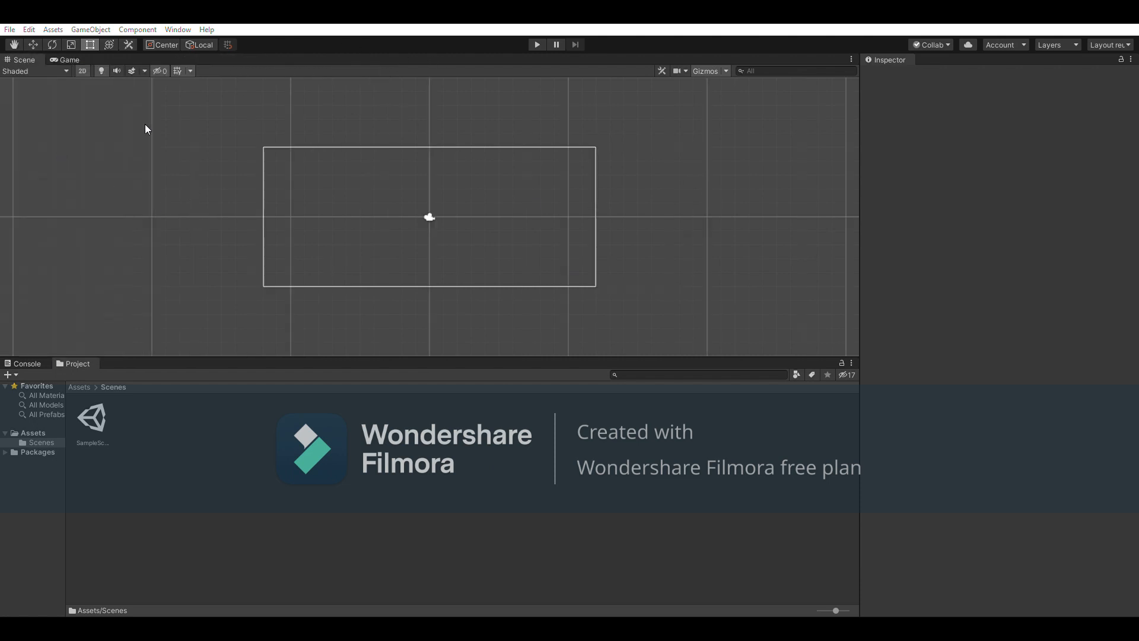
pyautogui.moveTo(95, 52); pyautogui.dragTo(482, 155)
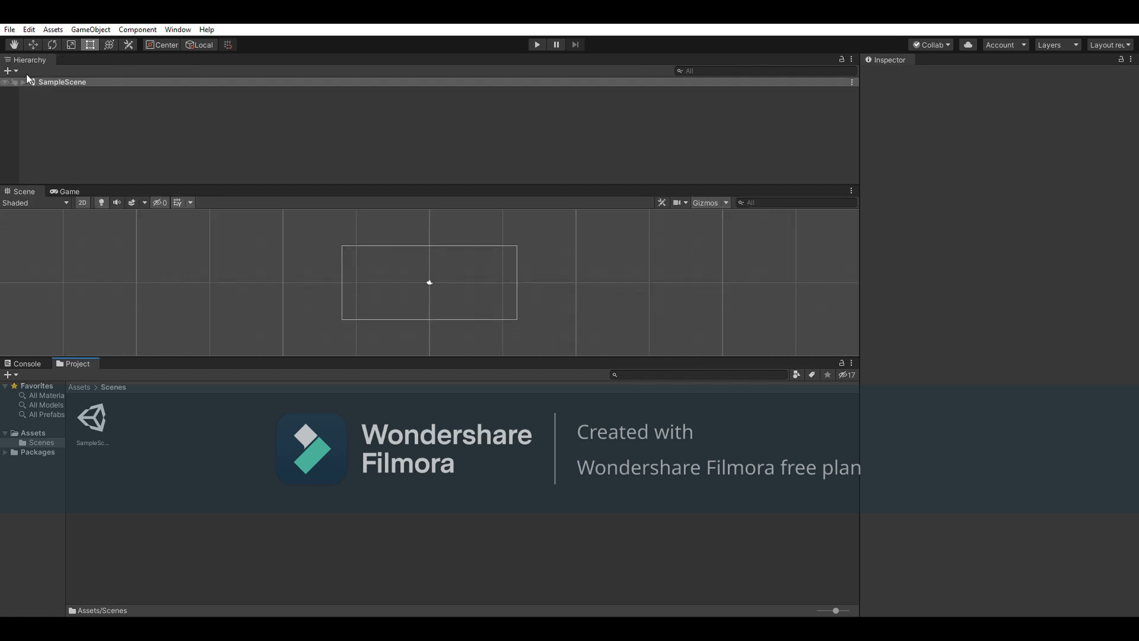
pyautogui.moveTo(34, 180); pyautogui.dragTo(38, 242)
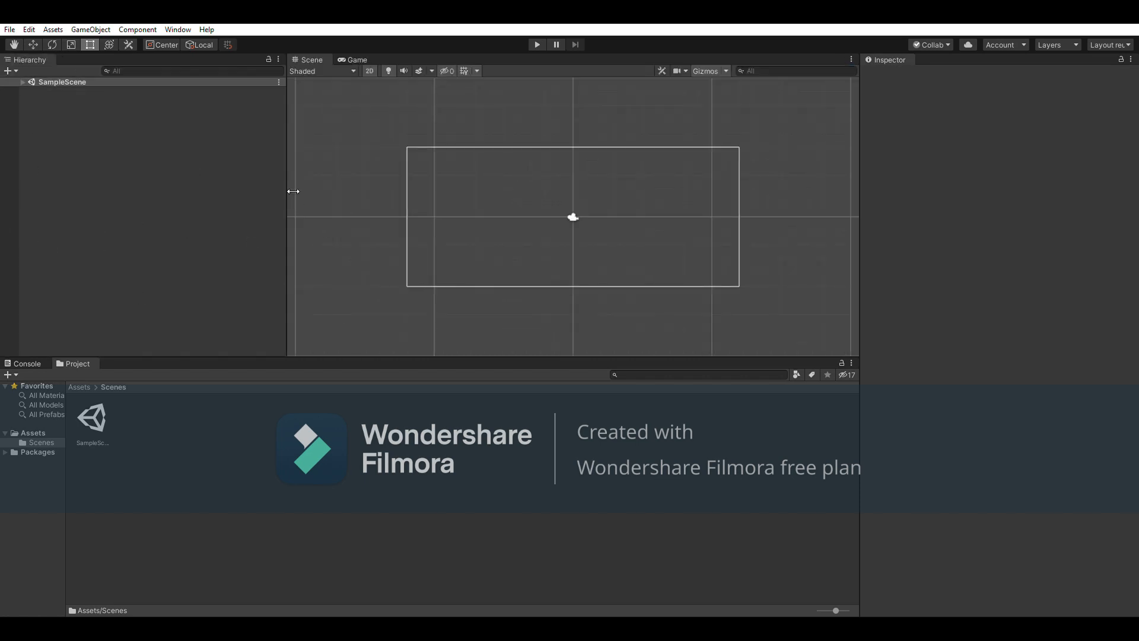
pyautogui.moveTo(293, 191); pyautogui.dragTo(209, 192)
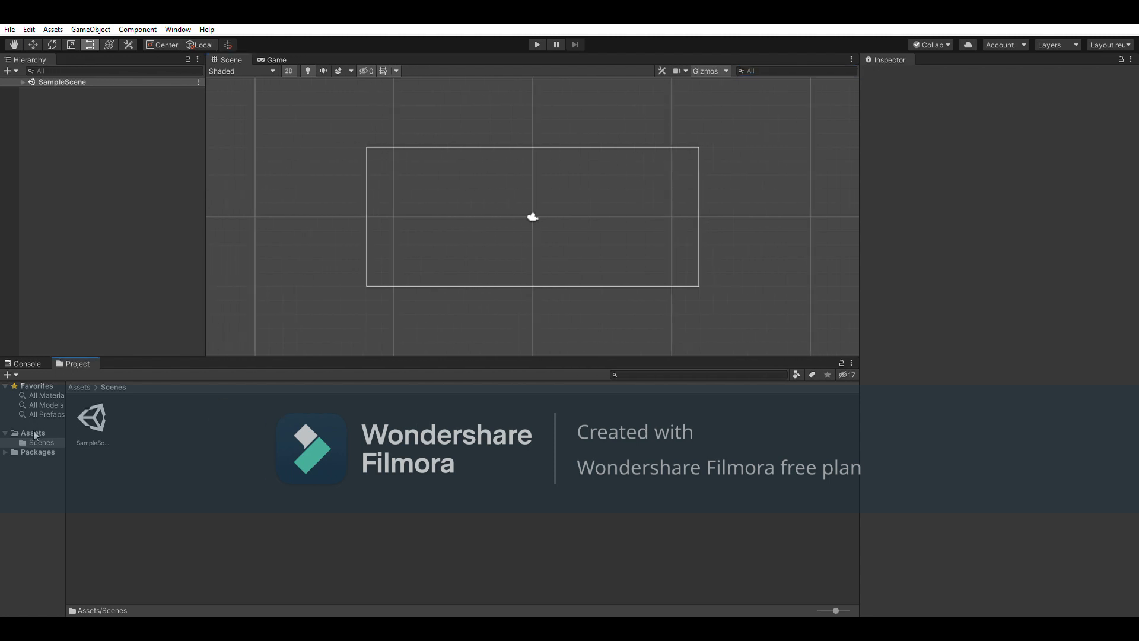
# Open SampleScene from Assets/Scenes, then go back to the Assets folder
pyautogui.click(34, 435)
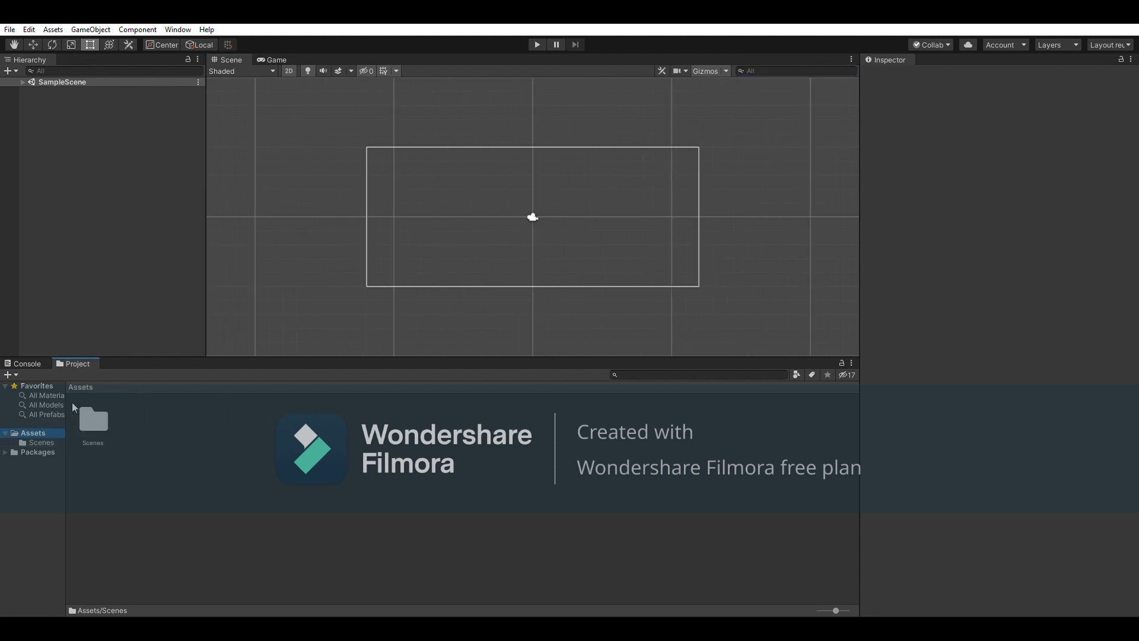
pyautogui.doubleClick(86, 409)
pyautogui.click(91, 415)
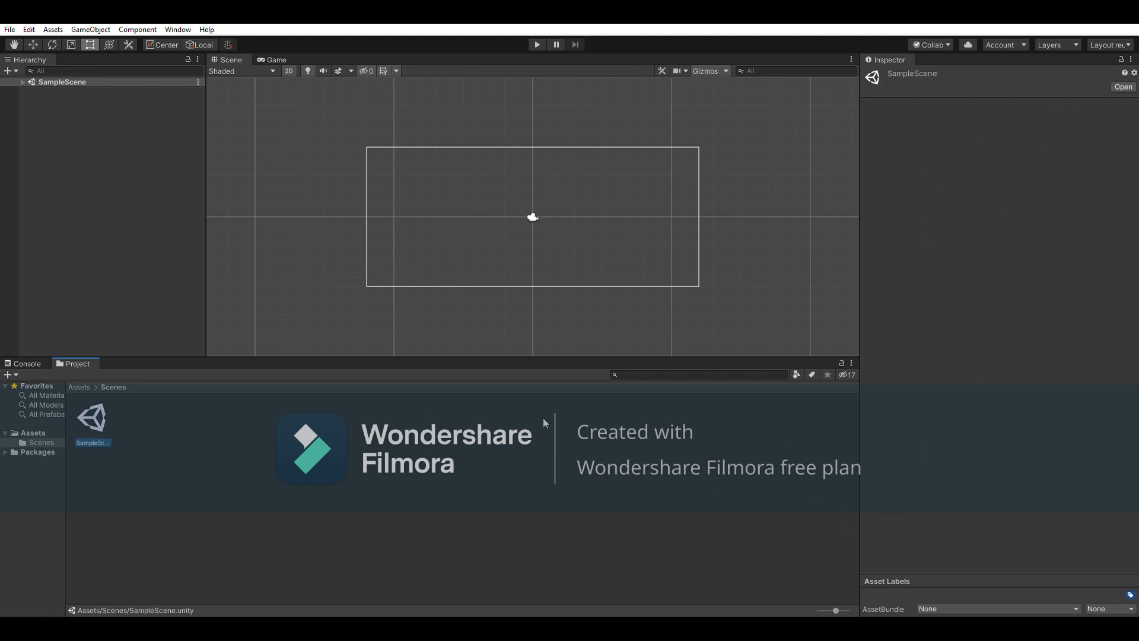
pyautogui.click(1122, 87)
pyautogui.click(431, 517)
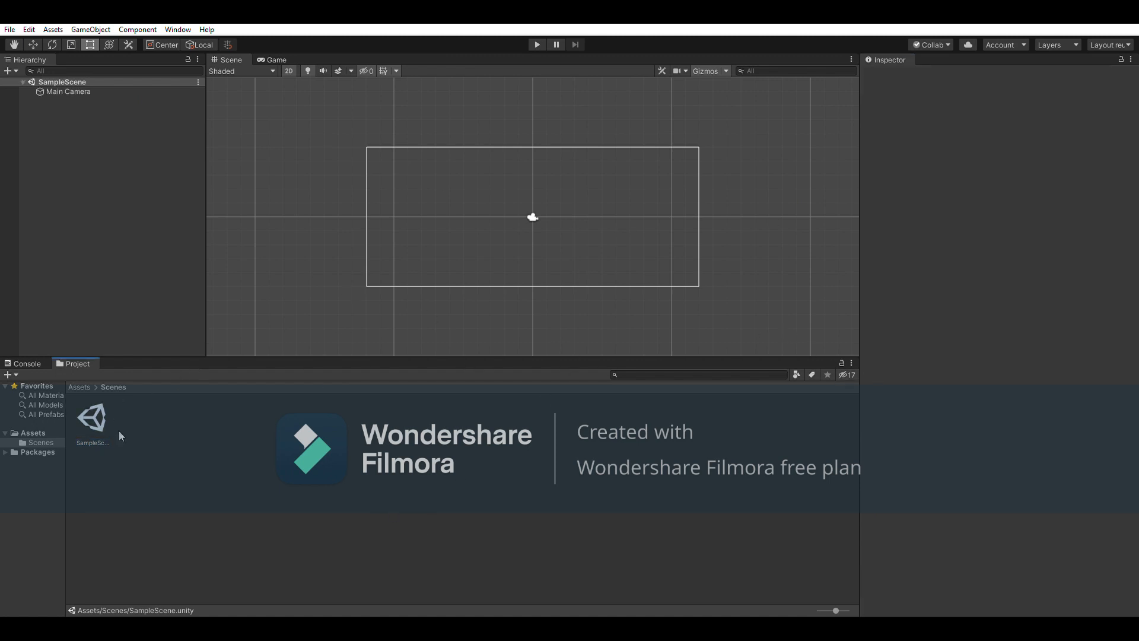
pyautogui.click(31, 431)
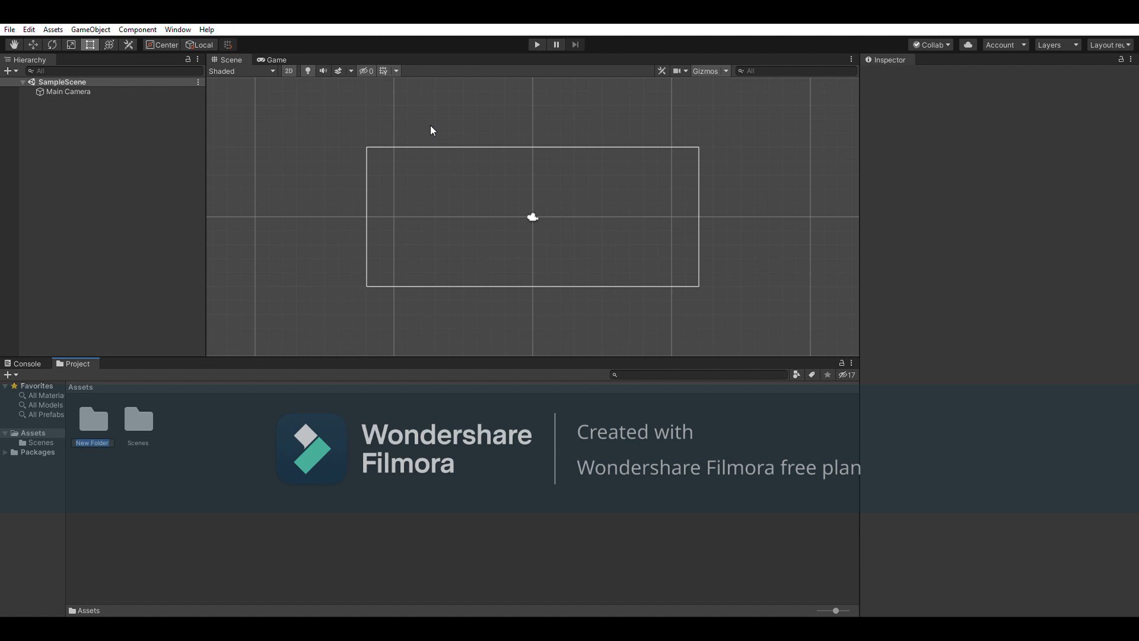
# Rename the new folder to 'art' and open it, confirming it is empty
pyautogui.write('a')
pyautogui.click(252, 440)
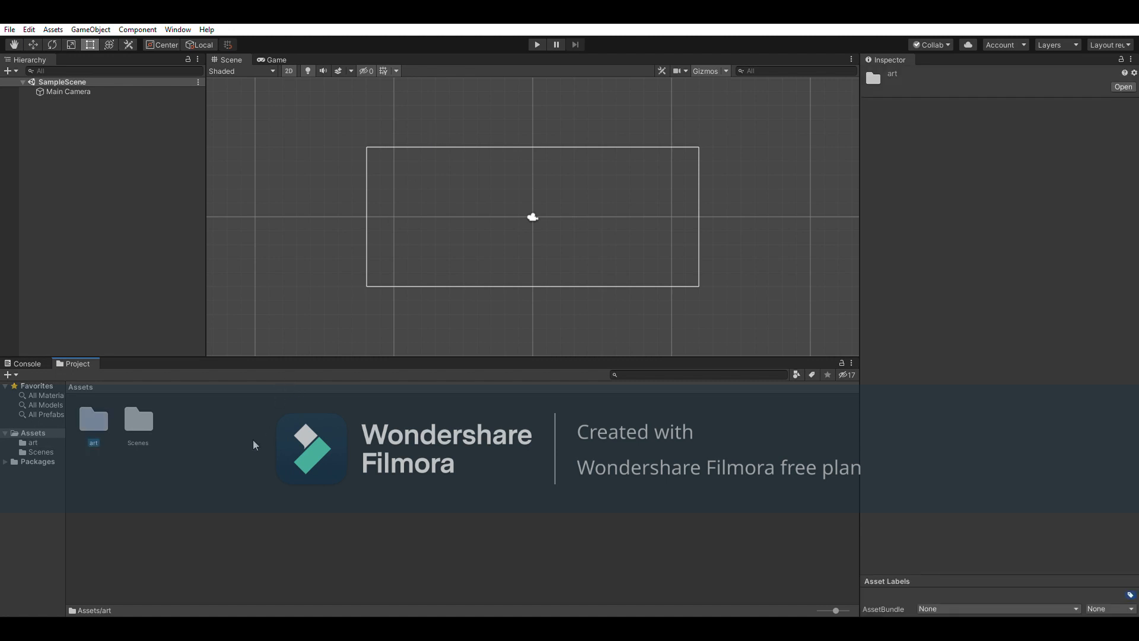
pyautogui.click(169, 432)
pyautogui.click(41, 440)
pyautogui.click(41, 433)
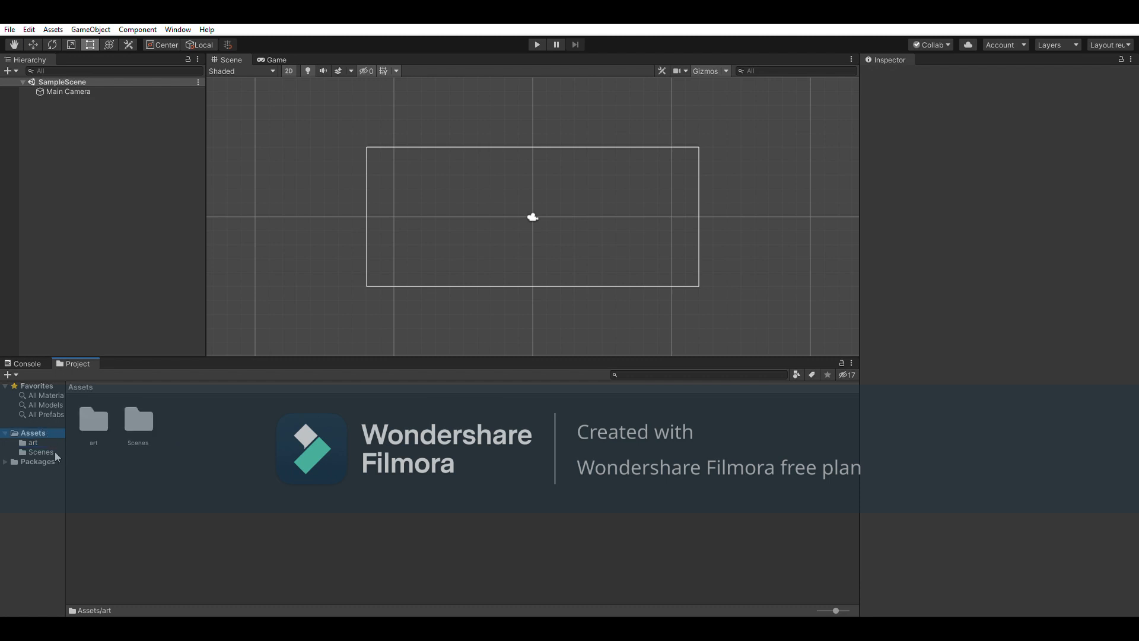
pyautogui.click(27, 451)
pyautogui.click(25, 441)
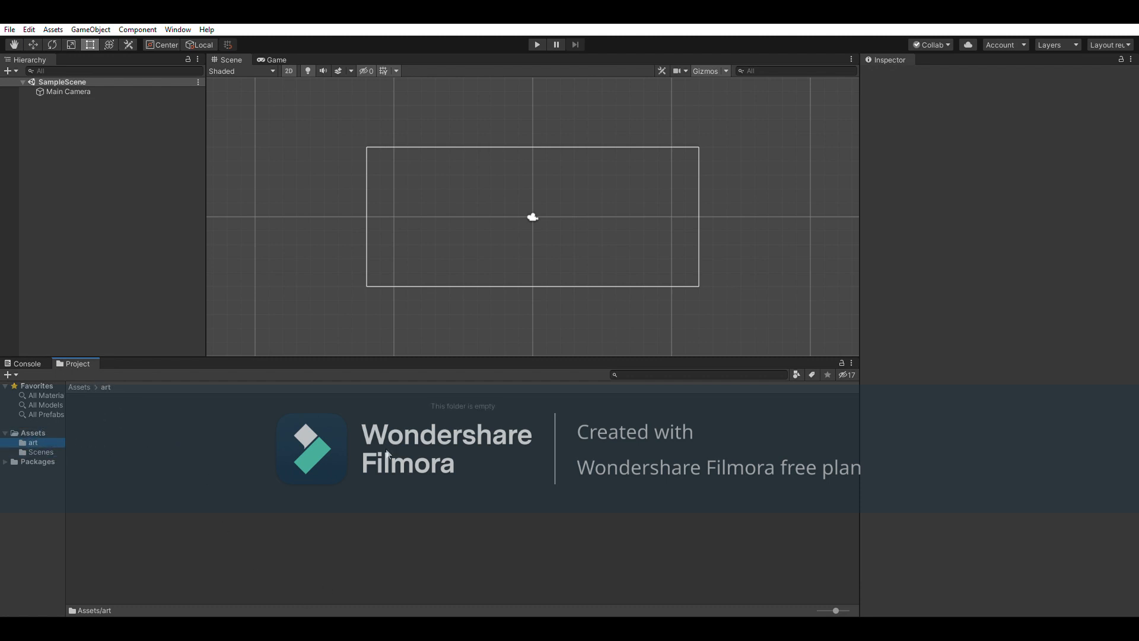
pyautogui.click(60, 432)
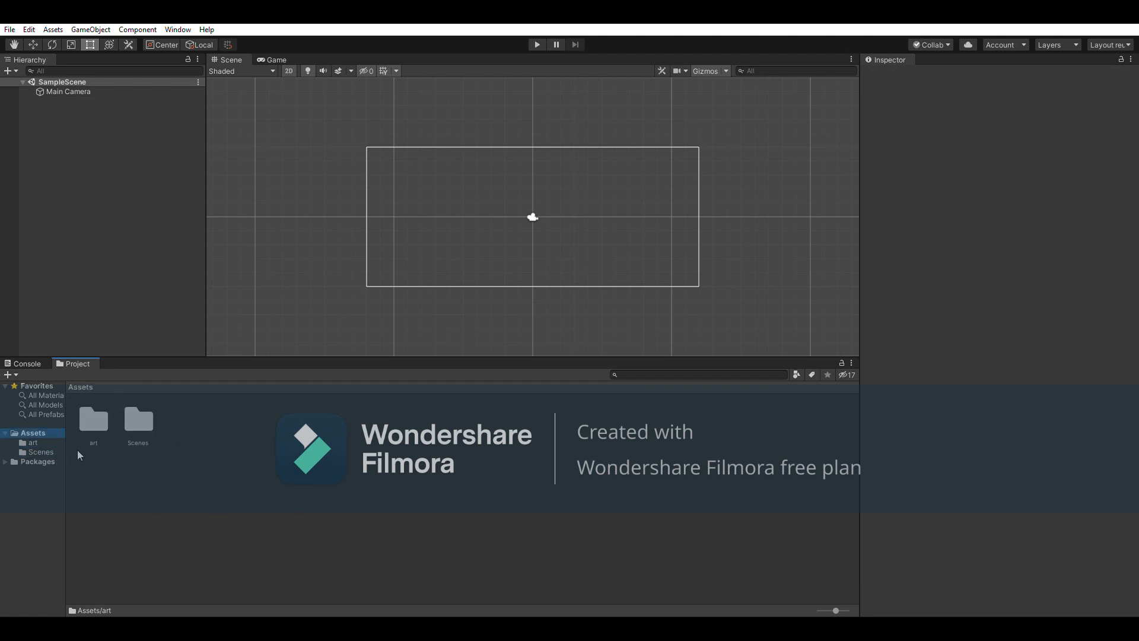
pyautogui.doubleClick(93, 420)
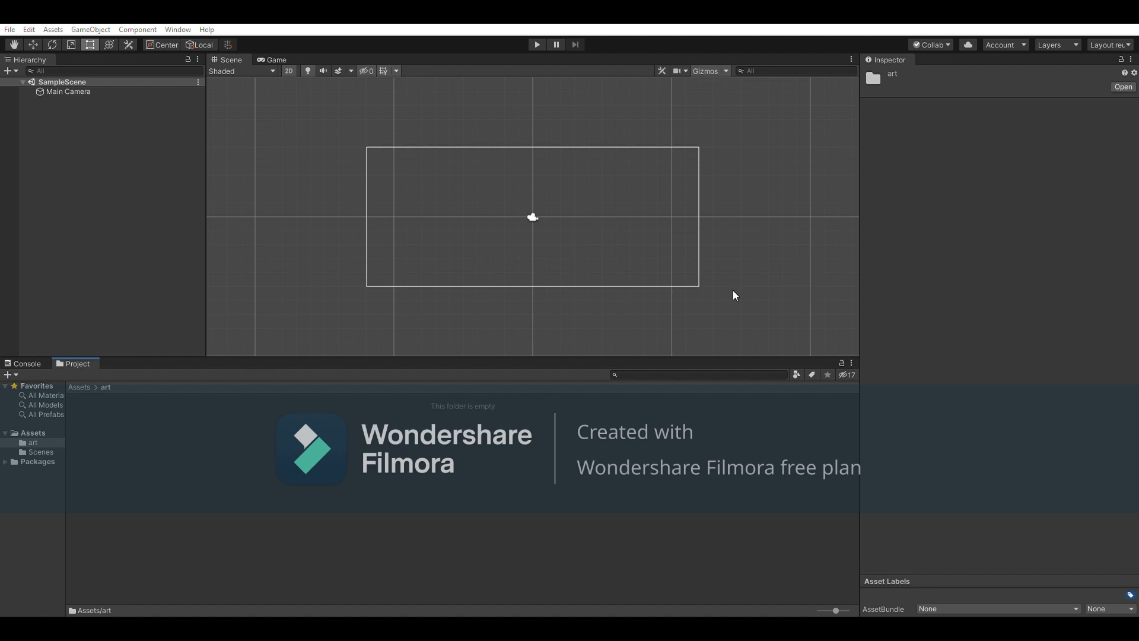
# Import brick.png into the art folder and drop the brick sprite into the scene
pyautogui.moveTo(318, 330); pyautogui.dragTo(108, 476)
pyautogui.click(104, 489)
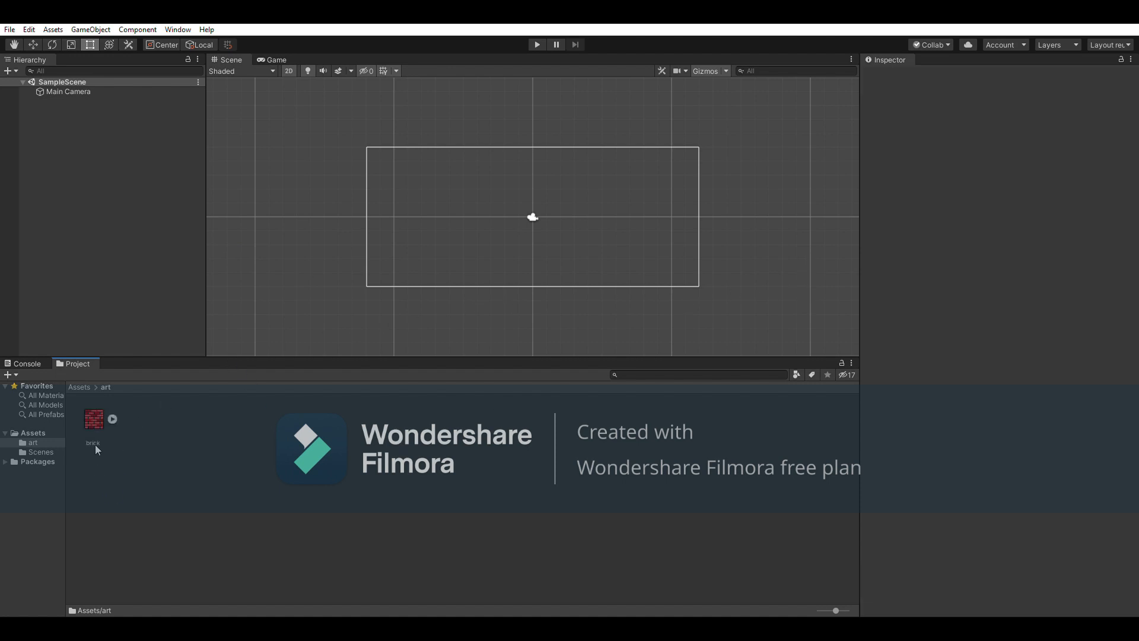
pyautogui.click(112, 418)
pyautogui.click(112, 419)
pyautogui.click(94, 418)
pyautogui.moveTo(106, 412); pyautogui.dragTo(379, 243)
pyautogui.moveTo(417, 196); pyautogui.dragTo(503, 229)
# Stretch the brick sprite into a wide rectangle and centre it in the view
pyautogui.scroll(2, 502, 229)
pyautogui.scroll(5, 503, 229)
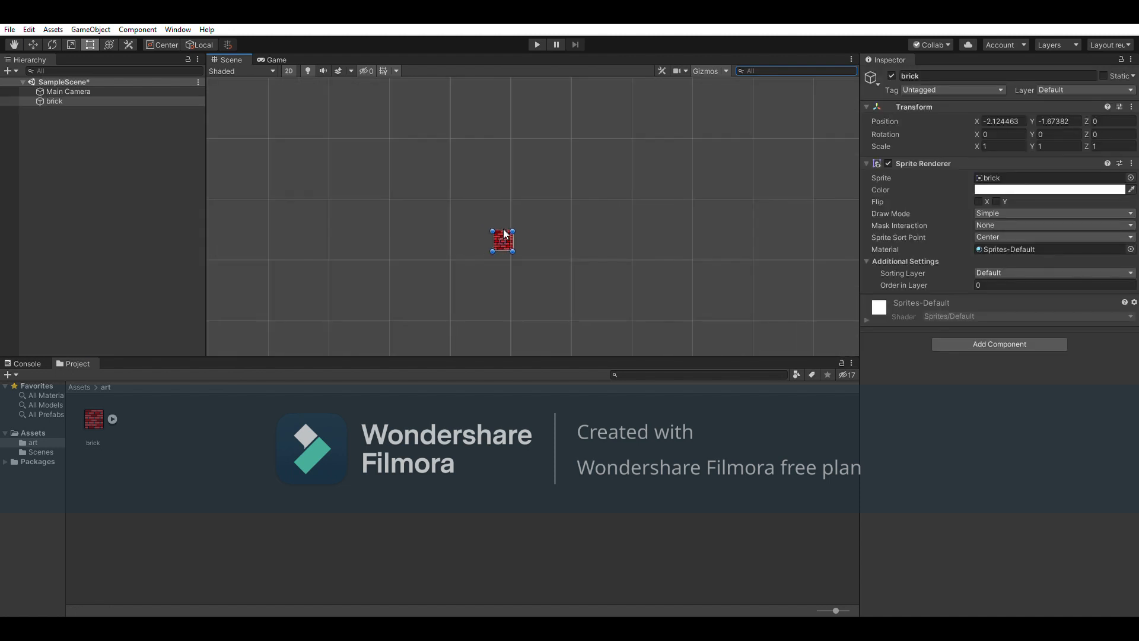
pyautogui.scroll(2, 503, 229)
pyautogui.scroll(2, 498, 253)
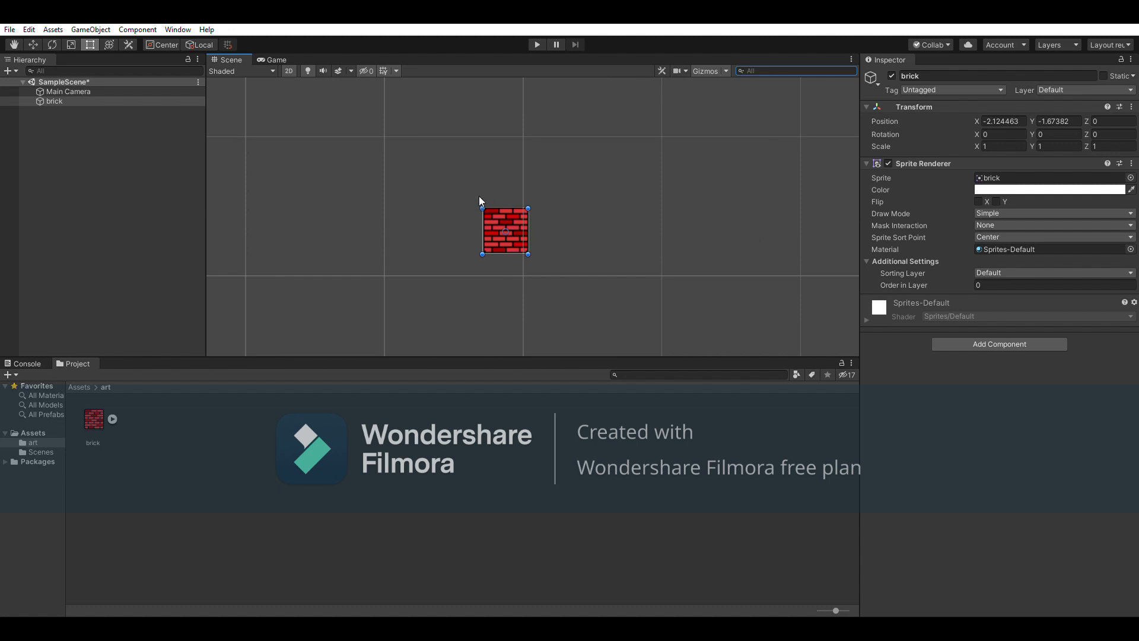
pyautogui.moveTo(487, 197); pyautogui.dragTo(233, 54)
pyautogui.scroll(-3, 326, 205)
pyautogui.moveTo(286, 147); pyautogui.dragTo(222, 109)
pyautogui.scroll(-5, 340, 239)
pyautogui.moveTo(341, 237); pyautogui.dragTo(562, 261, button='middle')
pyautogui.click(134, 204)
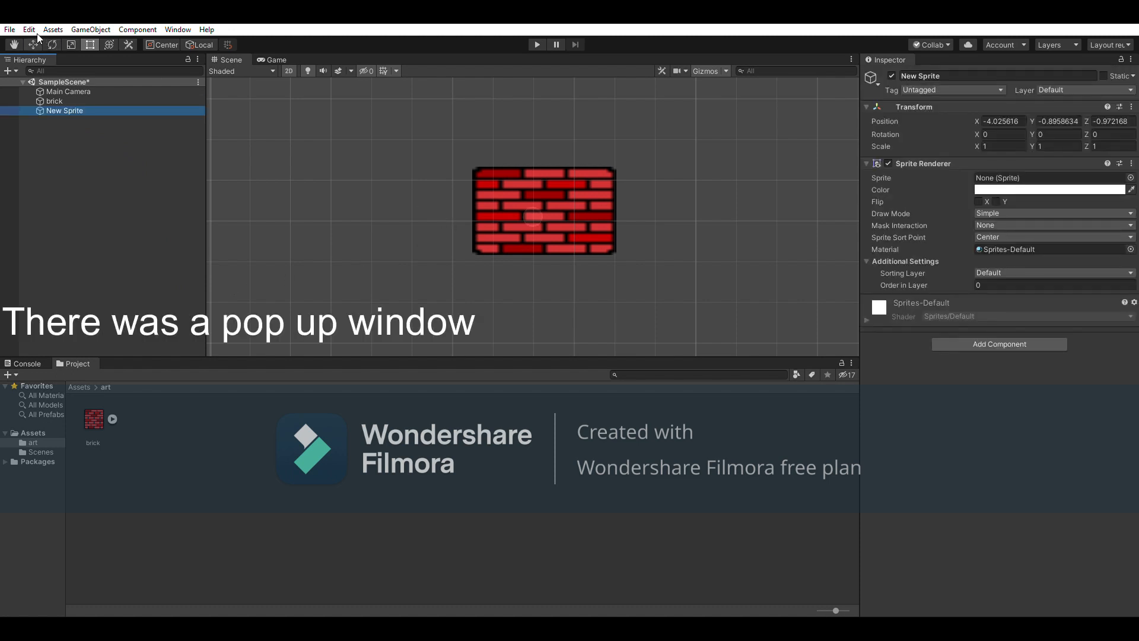
# Shift New Sprite left of the brick and set its Sprite Renderer image to UISprite
pyautogui.click(33, 45)
pyautogui.moveTo(571, 201); pyautogui.dragTo(407, 194)
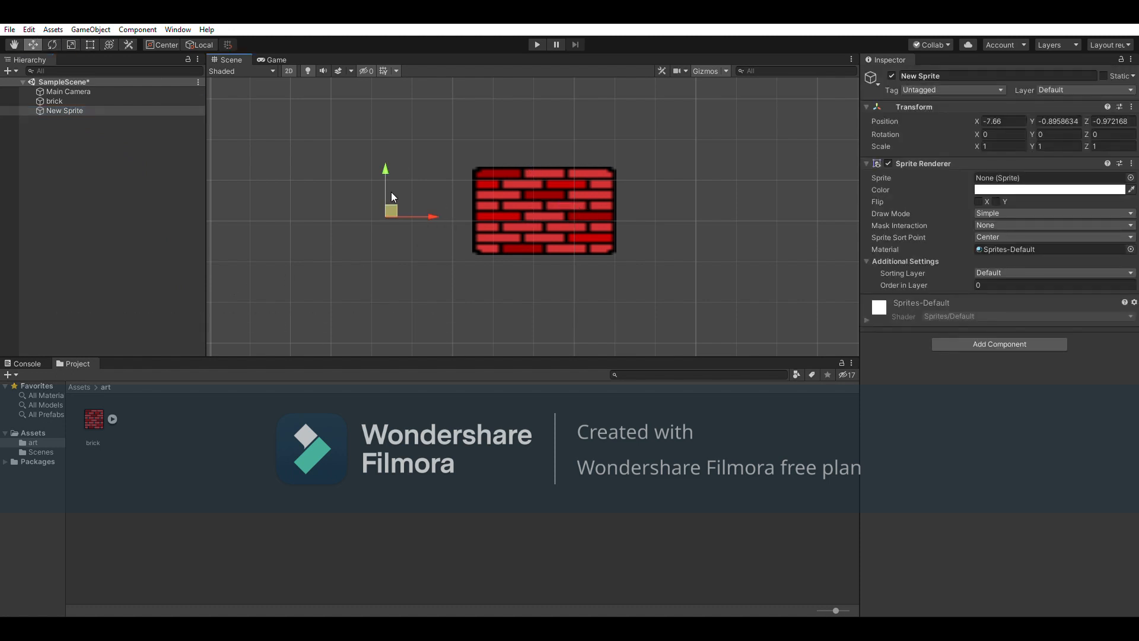
pyautogui.scroll(2, 388, 197)
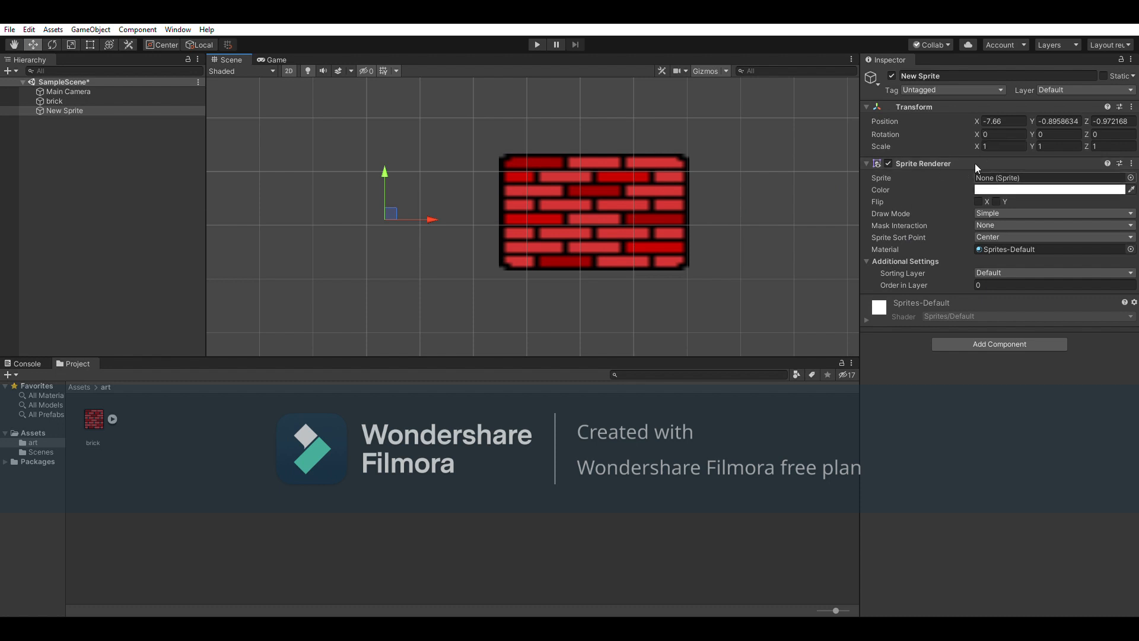
pyautogui.click(578, 209)
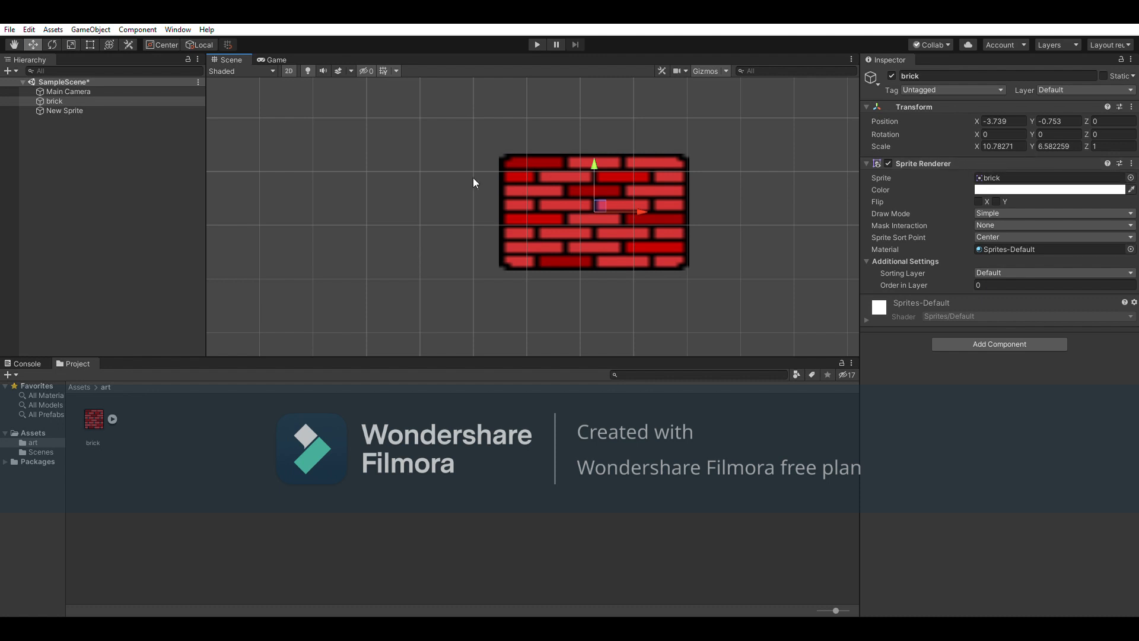
pyautogui.click(122, 110)
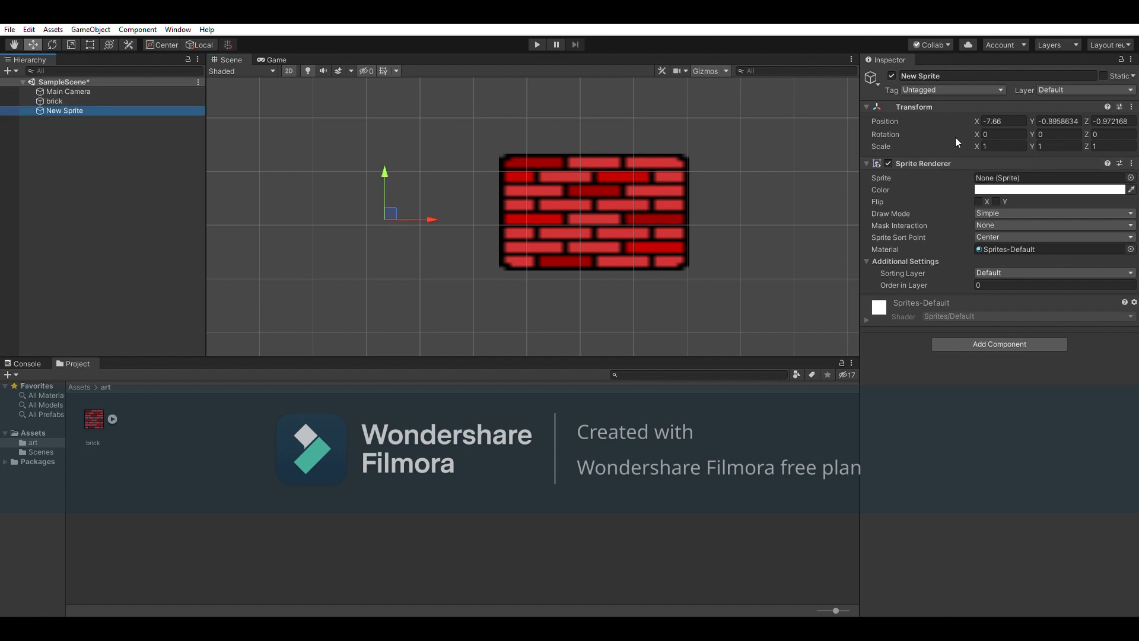
pyautogui.click(1131, 177)
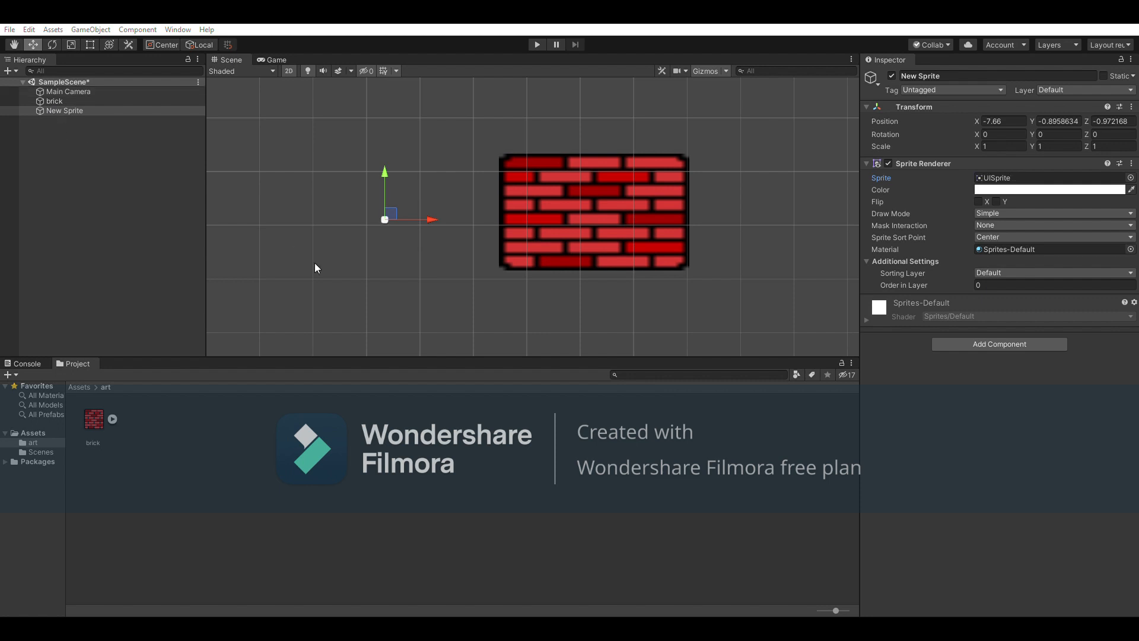
pyautogui.scroll(3, 315, 262)
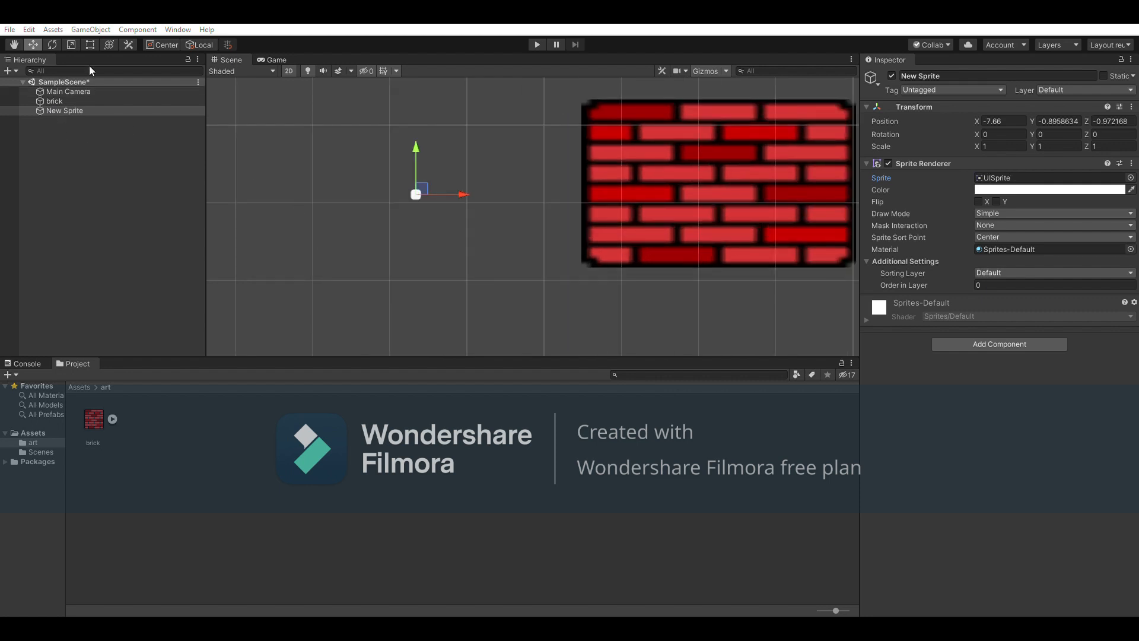
pyautogui.scroll(1, 377, 159)
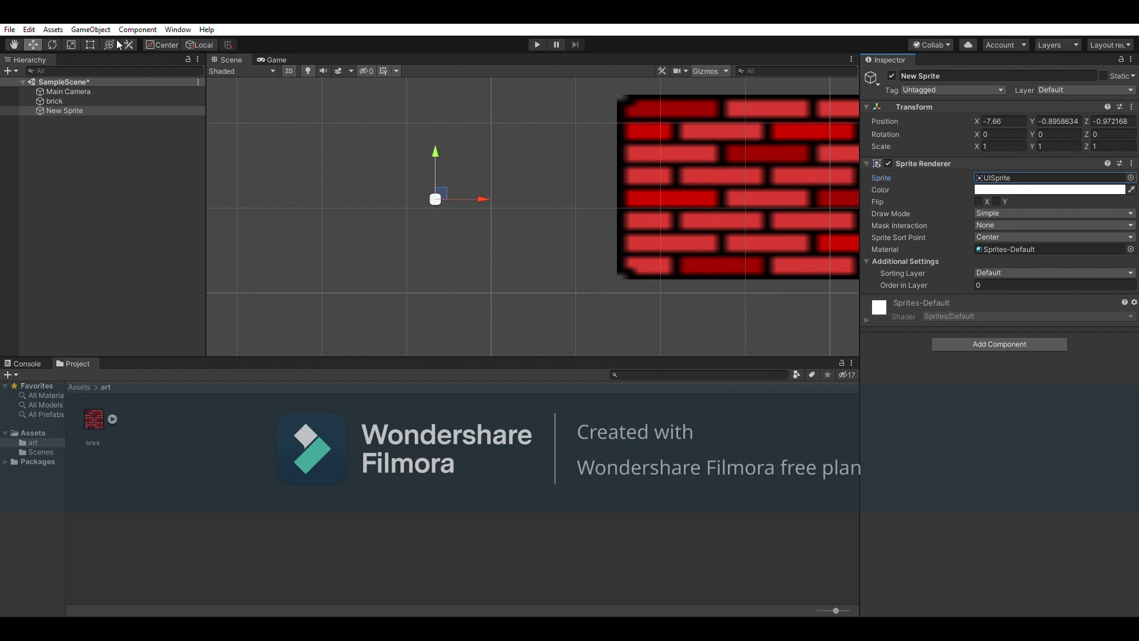
# Enlarge New Sprite into a large white square, scale -20.09 × 18.52, with the Rect tool
pyautogui.click(90, 44)
pyautogui.moveTo(441, 193); pyautogui.dragTo(555, 94)
pyautogui.scroll(-3, 536, 121)
pyautogui.moveTo(539, 134); pyautogui.dragTo(534, 190, button='middle')
pyautogui.scroll(-3, 538, 195)
pyautogui.scroll(3, 534, 178)
pyautogui.moveTo(497, 163); pyautogui.dragTo(507, 72)
pyautogui.scroll(-2, 501, 127)
pyautogui.scroll(-2, 502, 127)
pyautogui.moveTo(524, 131); pyautogui.dragTo(368, 131)
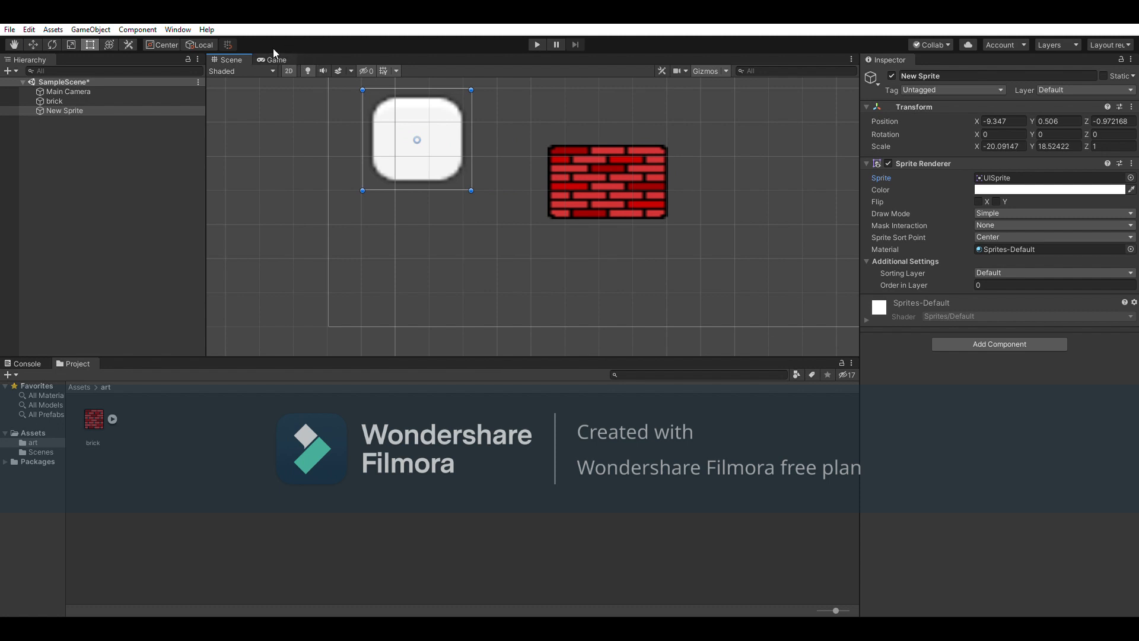
pyautogui.scroll(-3, 391, 178)
# Move New Sprite further left and check the Main Camera's framing of the scene
pyautogui.click(580, 172)
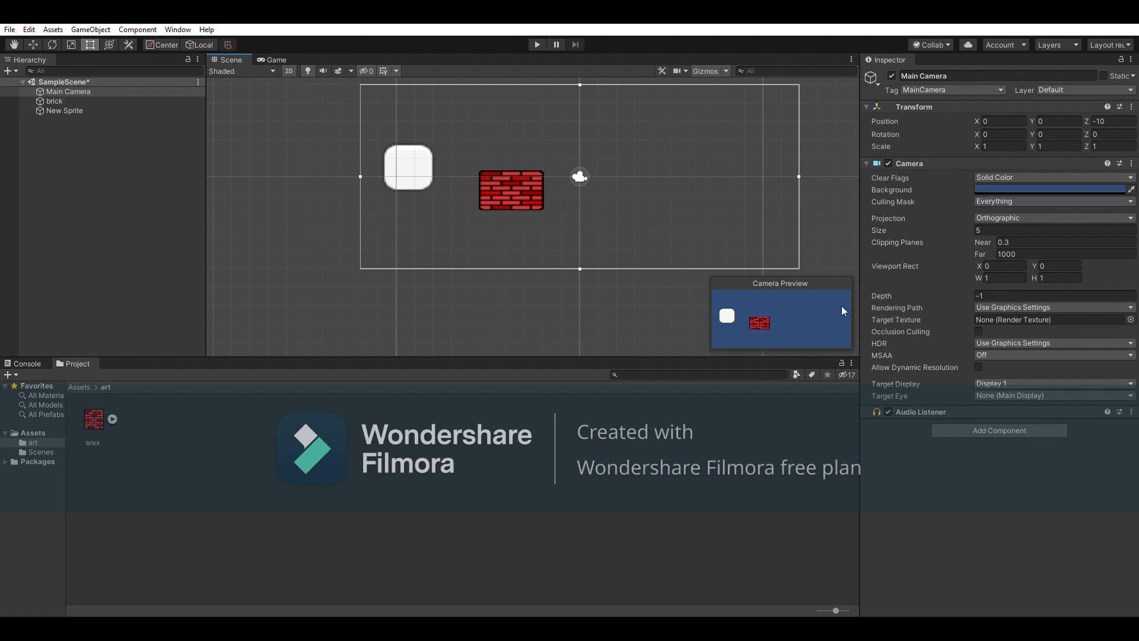
pyautogui.scroll(-3, 388, 173)
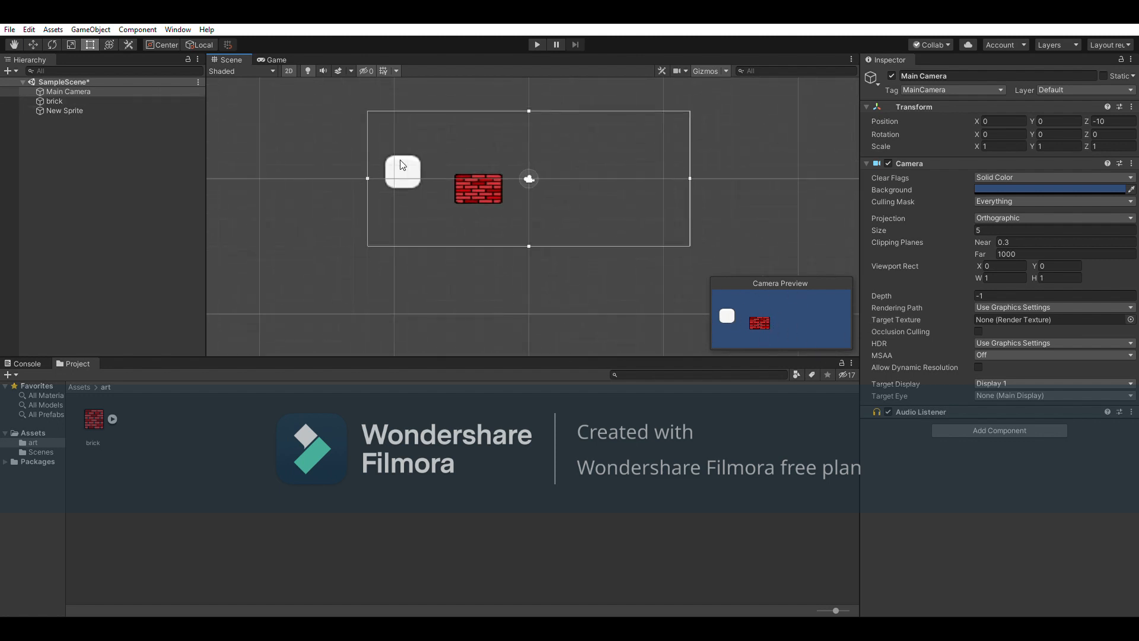
pyautogui.click(401, 160)
pyautogui.moveTo(403, 161); pyautogui.dragTo(363, 162)
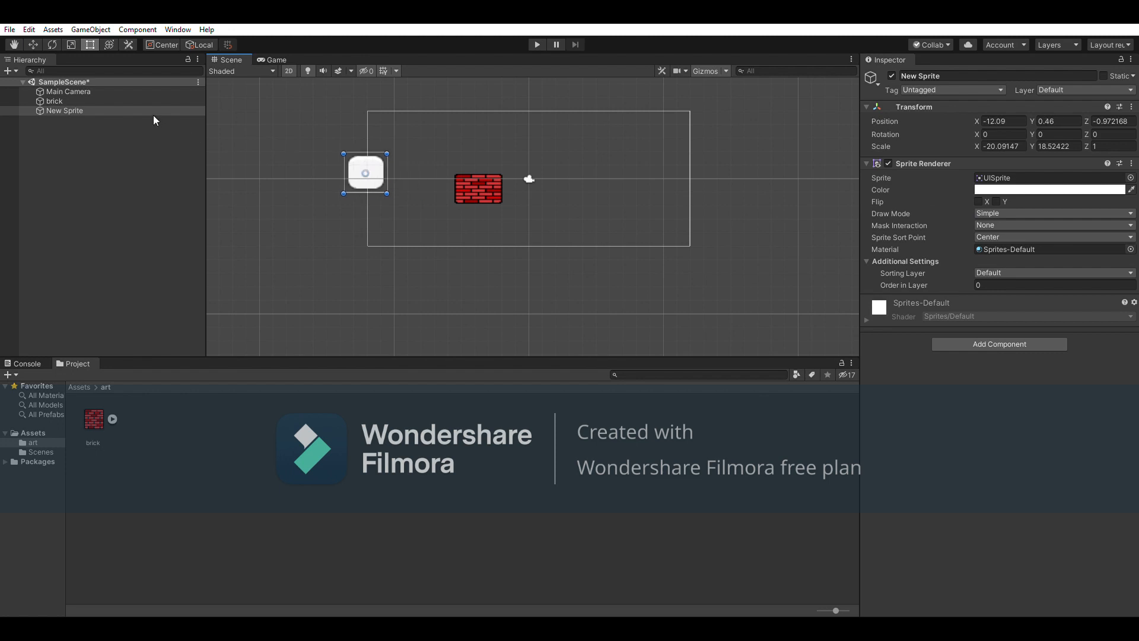
pyautogui.click(142, 91)
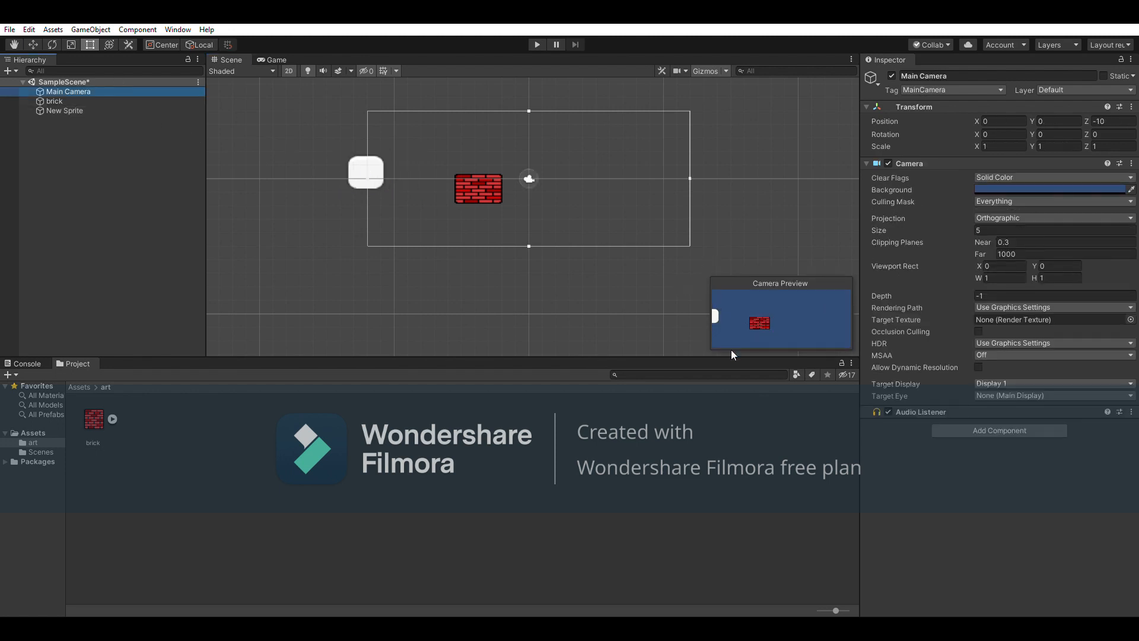
pyautogui.click(333, 114)
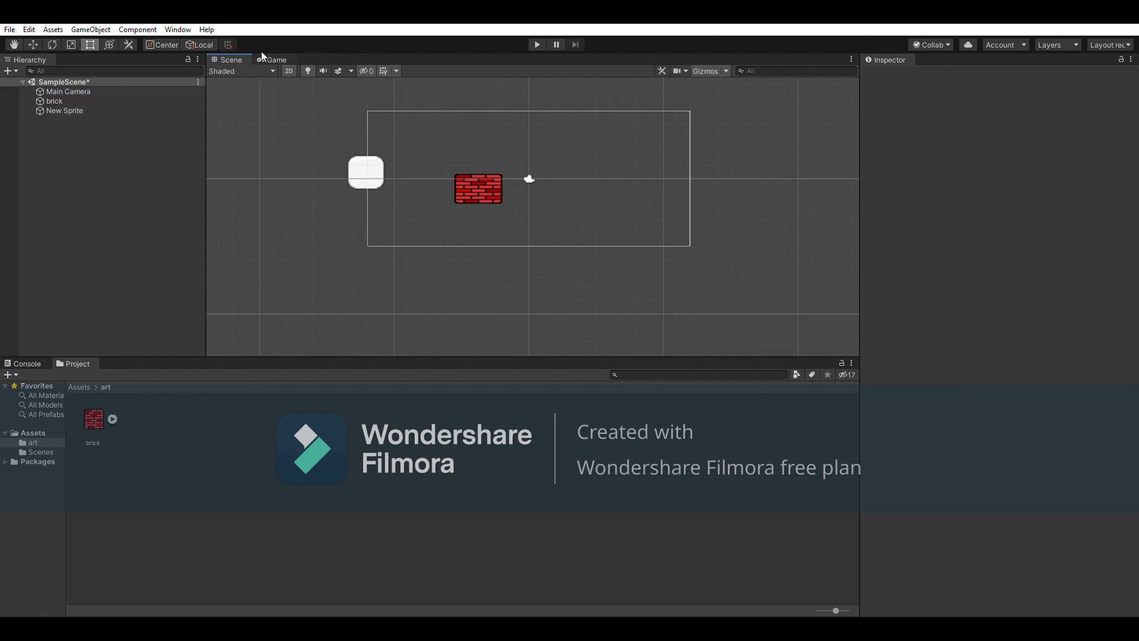
# Play-test the scene, then run it twice more from the Game view
pyautogui.click(537, 43)
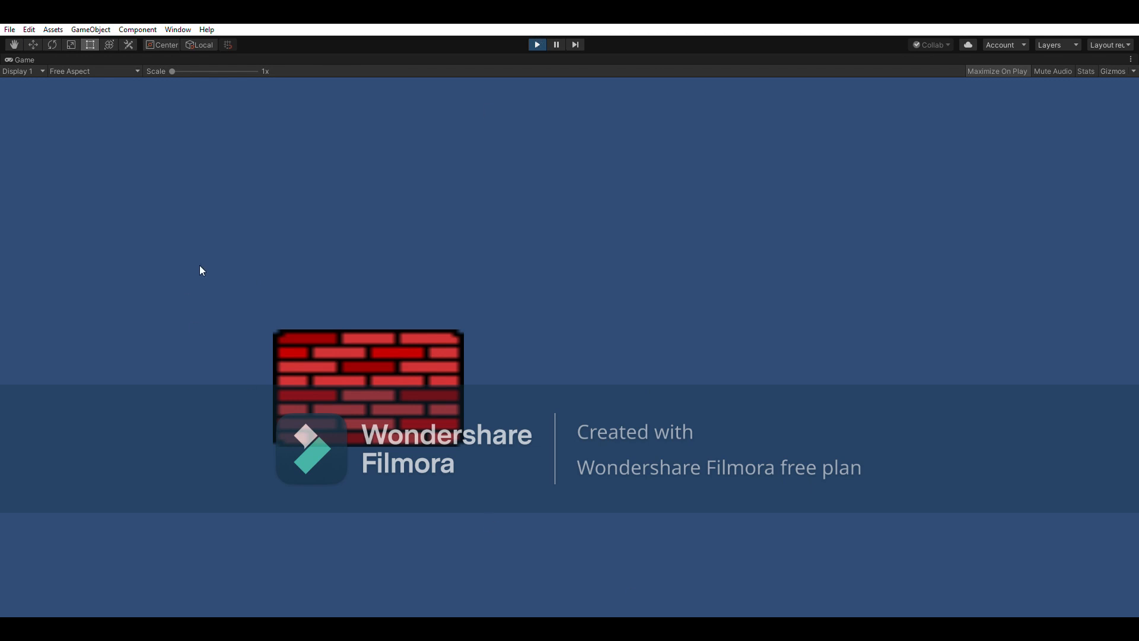
pyautogui.click(536, 44)
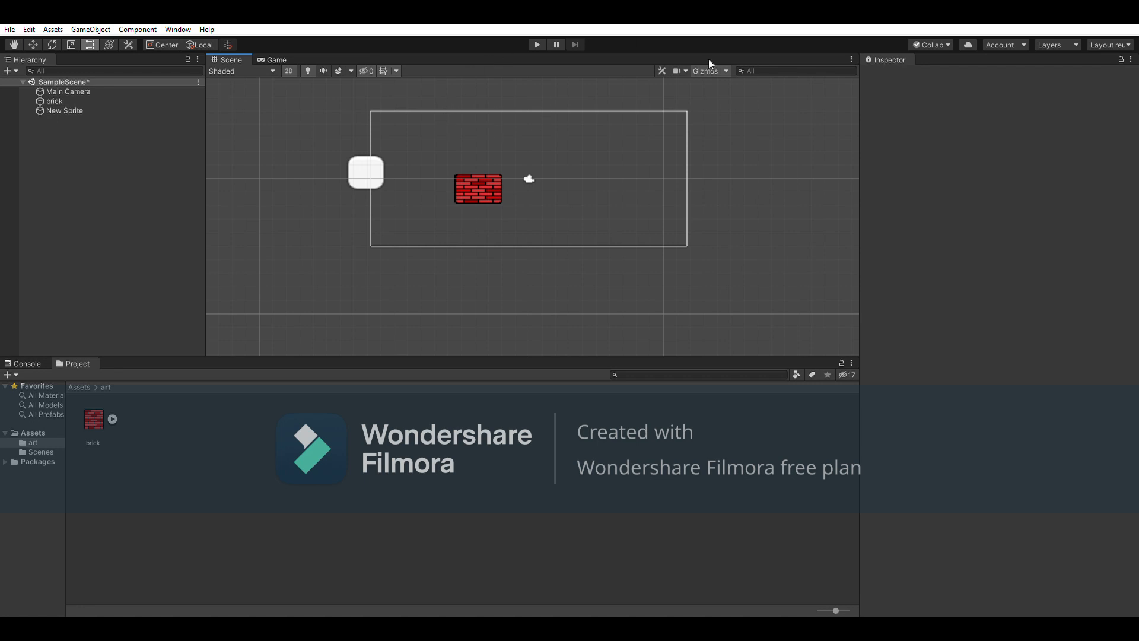
pyautogui.click(273, 58)
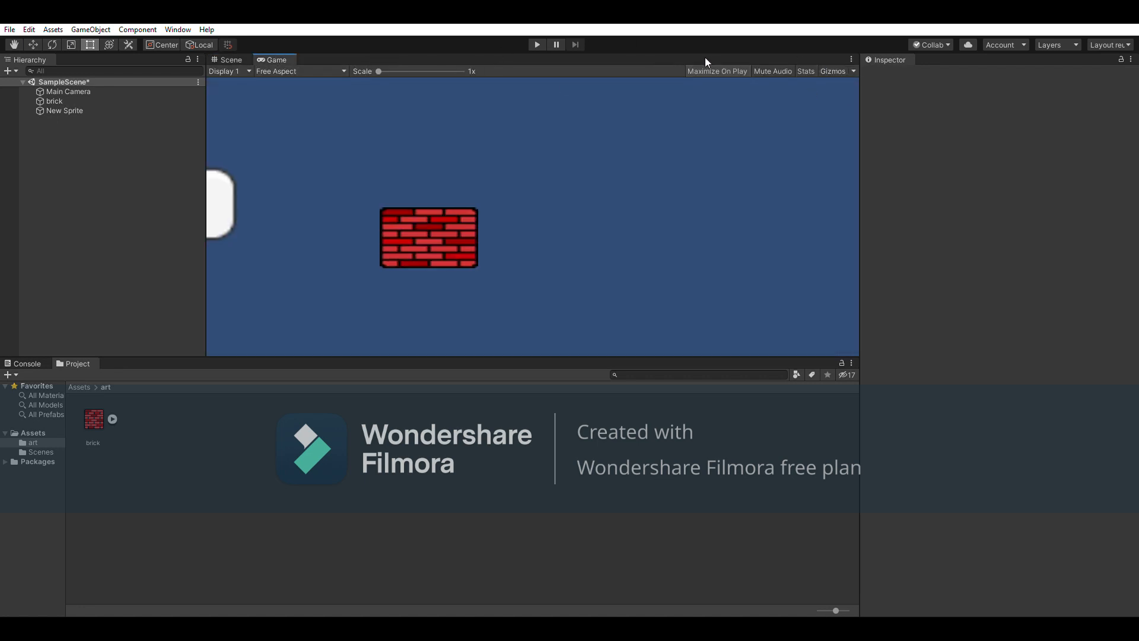
pyautogui.click(536, 44)
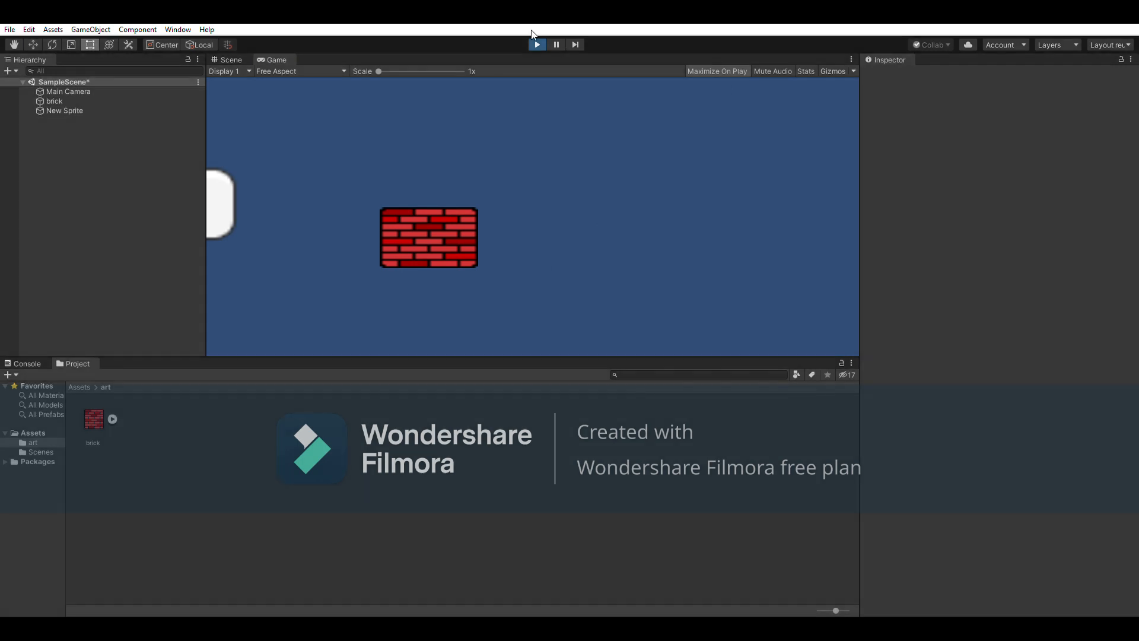
pyautogui.click(537, 44)
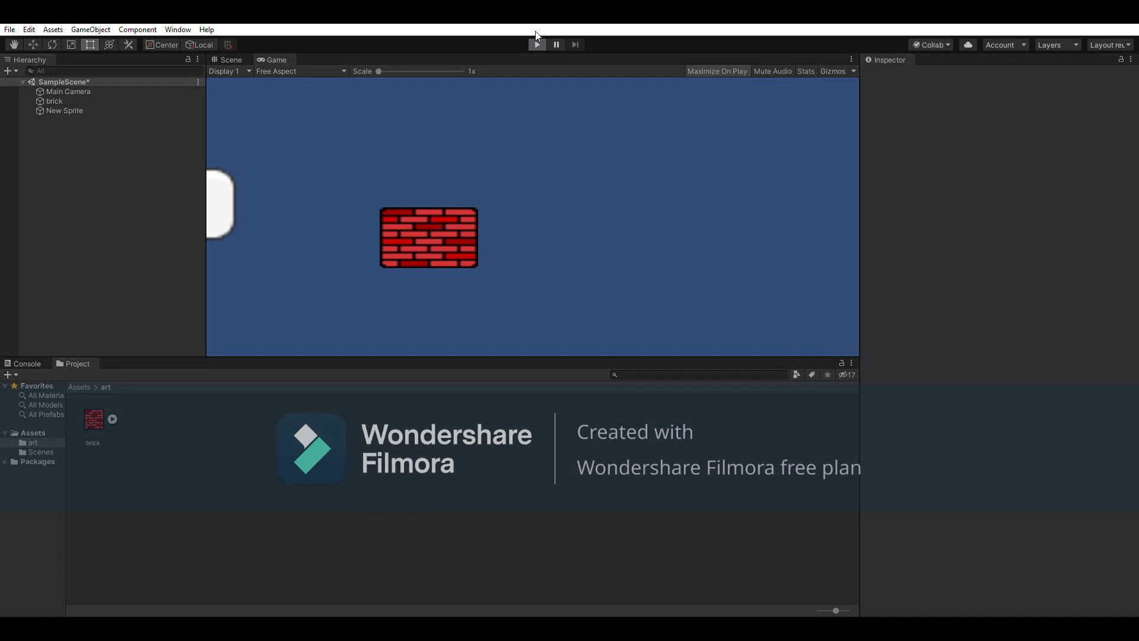
pyautogui.click(536, 44)
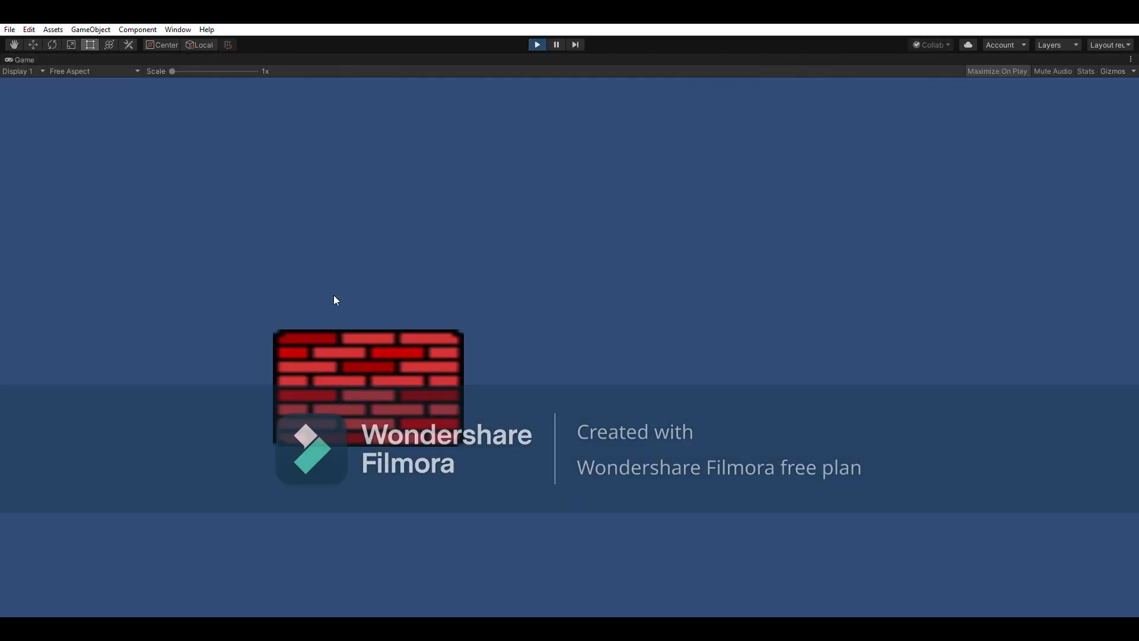
pyautogui.click(538, 44)
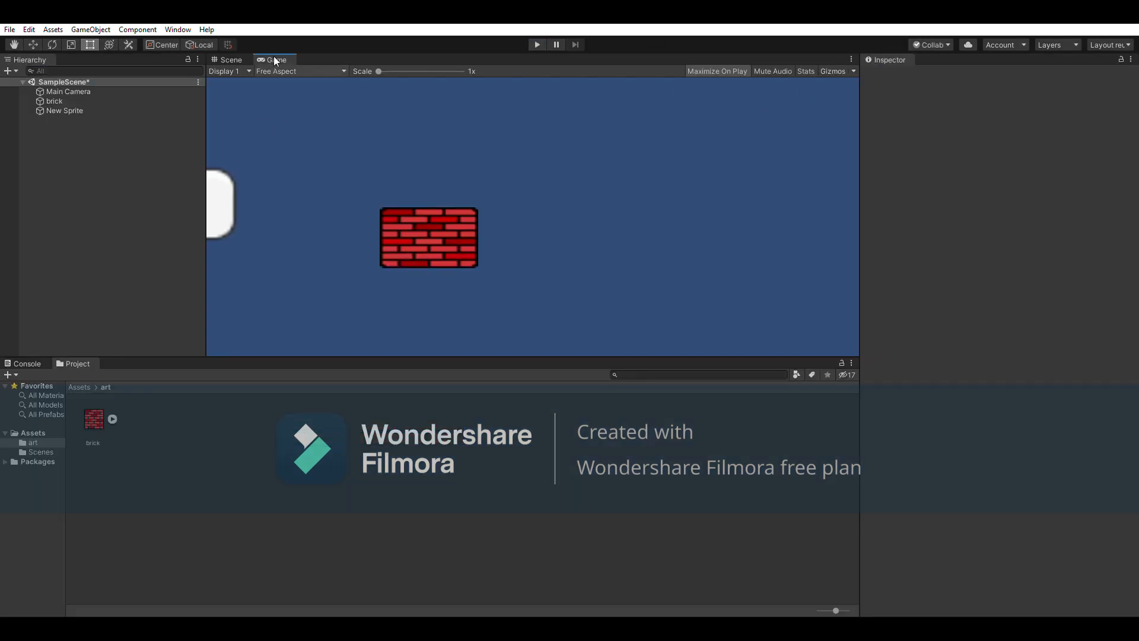
# In the Scene view, move the white sprite up to the right of the brick
pyautogui.click(229, 60)
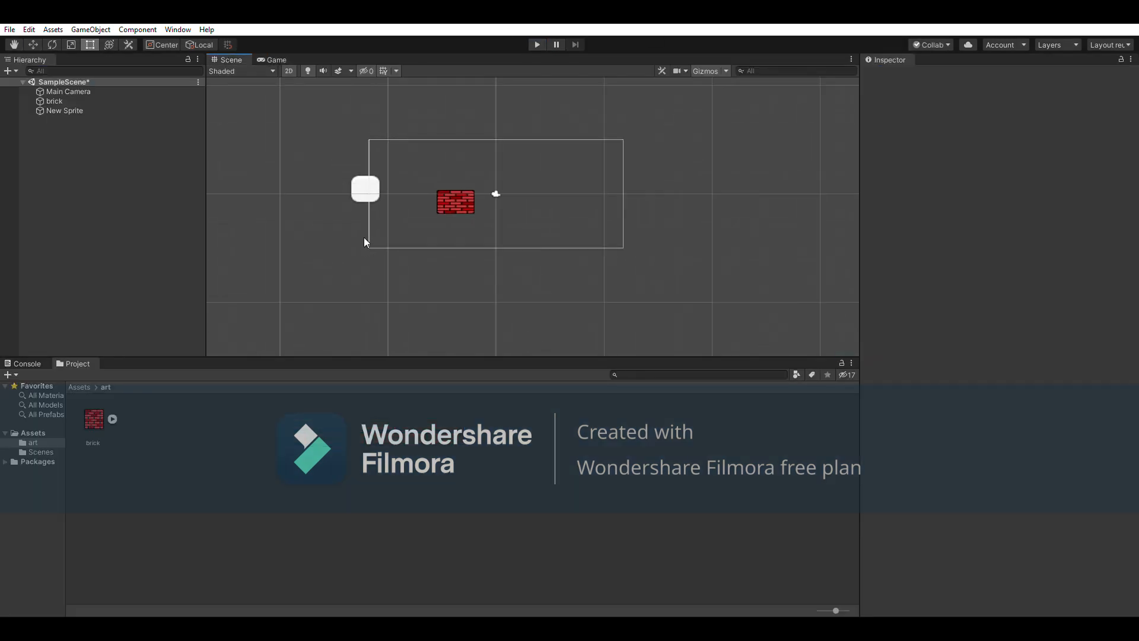
pyautogui.click(274, 59)
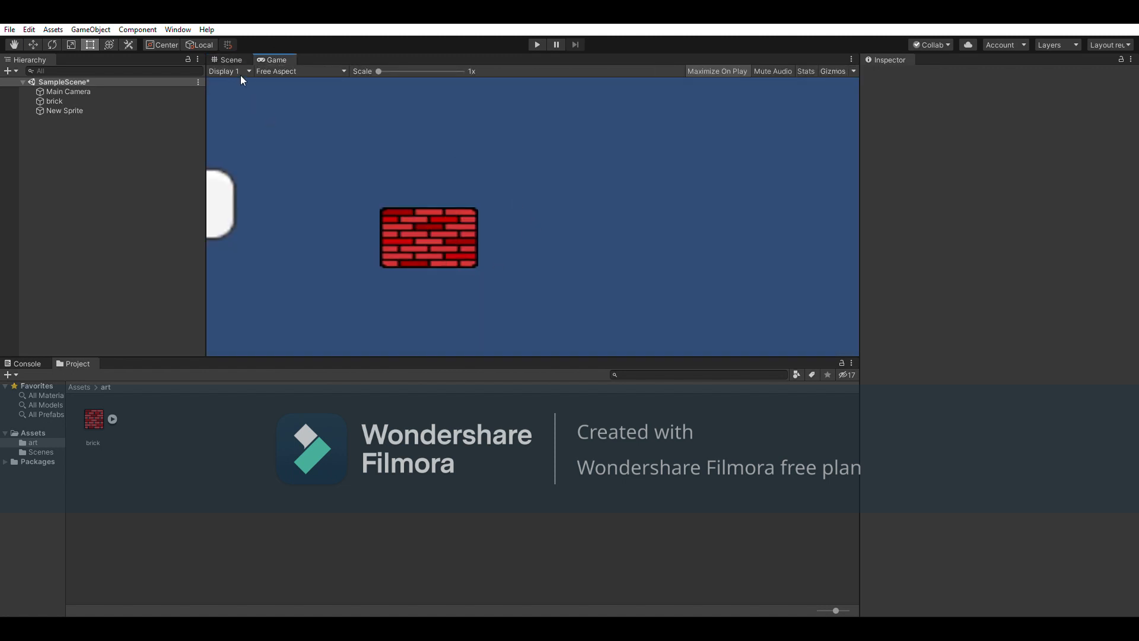
pyautogui.click(234, 60)
pyautogui.click(472, 180)
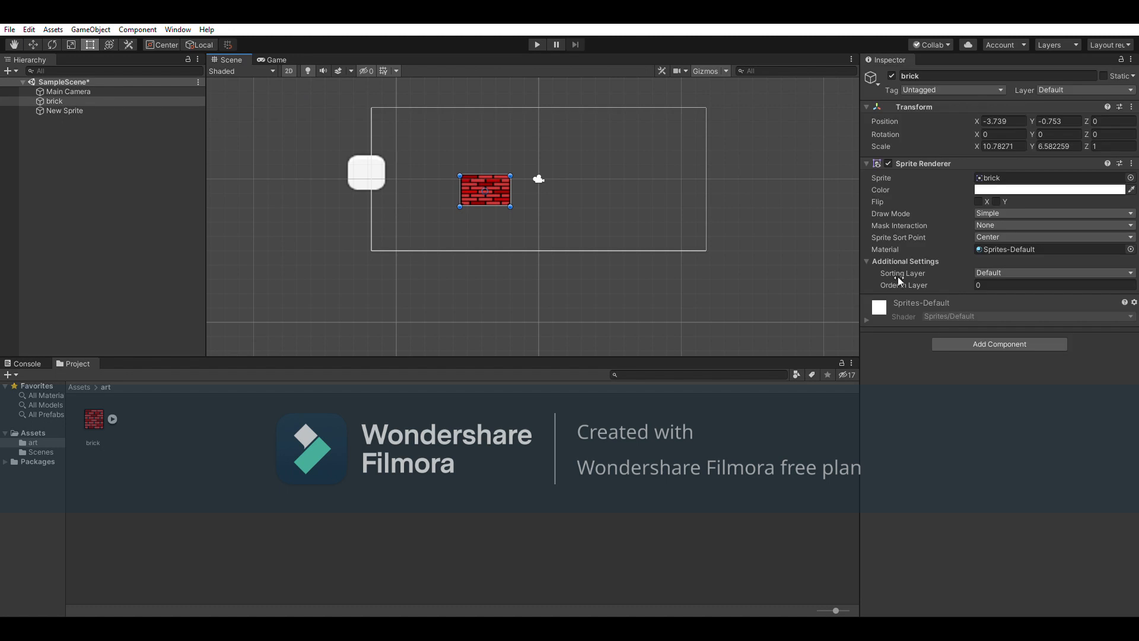
pyautogui.scroll(5, 593, 236)
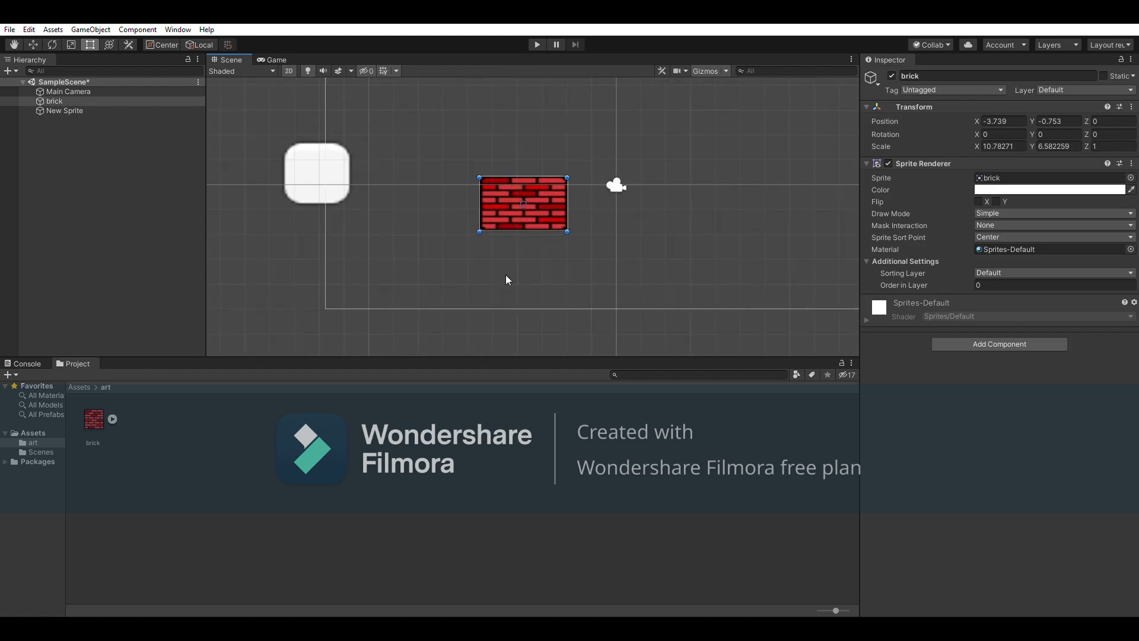
pyautogui.moveTo(326, 189); pyautogui.dragTo(719, 157)
pyautogui.scroll(-8, 710, 208)
pyautogui.moveTo(710, 207); pyautogui.dragTo(611, 225, button='middle')
pyautogui.scroll(-6, 435, 265)
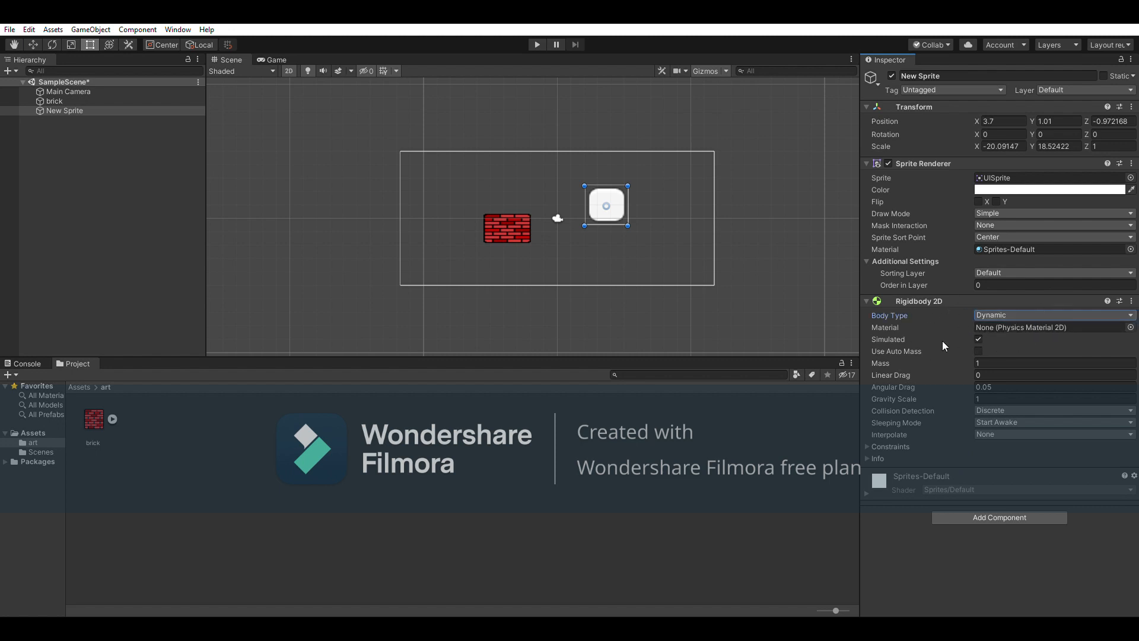
# Set the Rigidbody 2D to Mass 1, Angular Drag 0 and Gravity Scale 2, showing its constraints
pyautogui.click(979, 357)
pyautogui.press('Return')
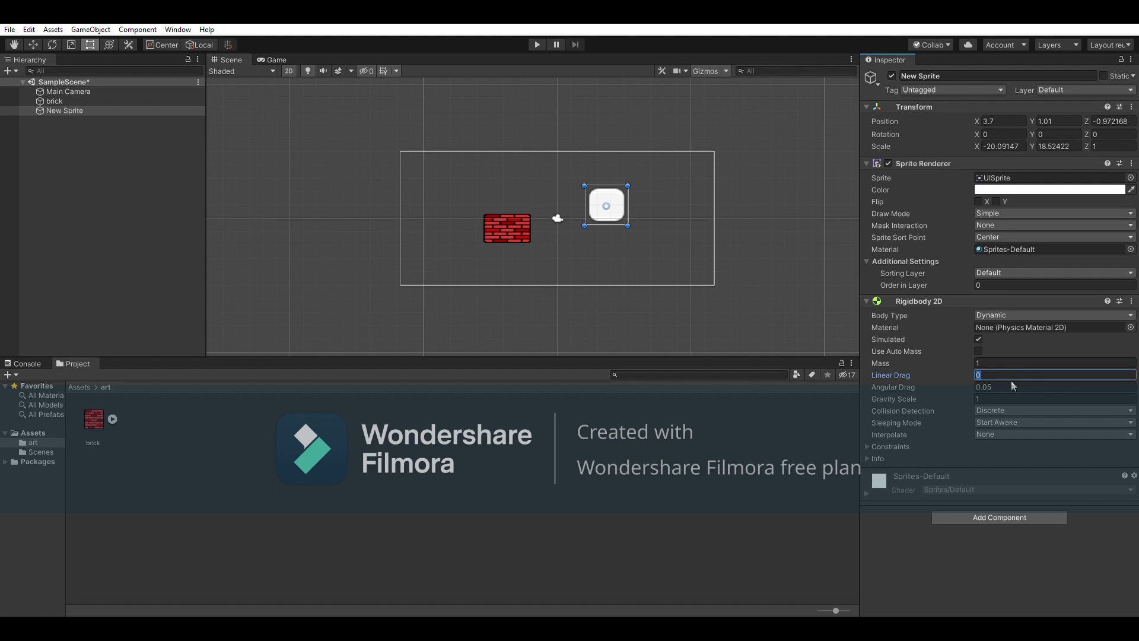
pyautogui.press('Tab')
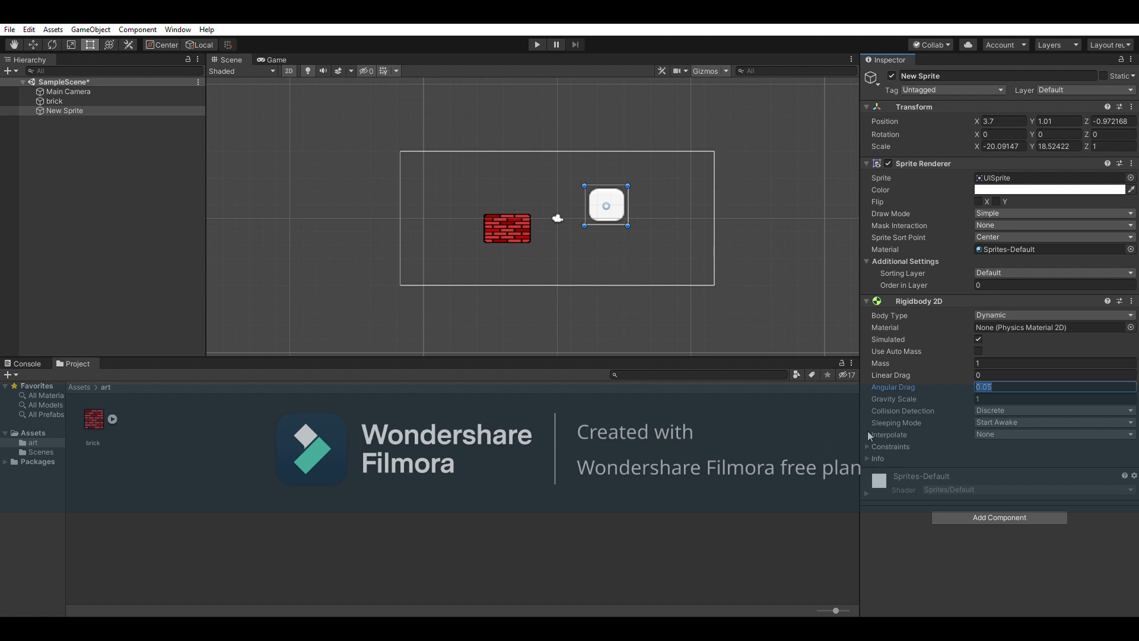
pyautogui.click(1005, 386)
pyautogui.press('BackSpace')
pyautogui.press('BackSpace')
pyautogui.press('BackSpace')
pyautogui.press('Tab')
pyautogui.write('2')
pyautogui.click(868, 452)
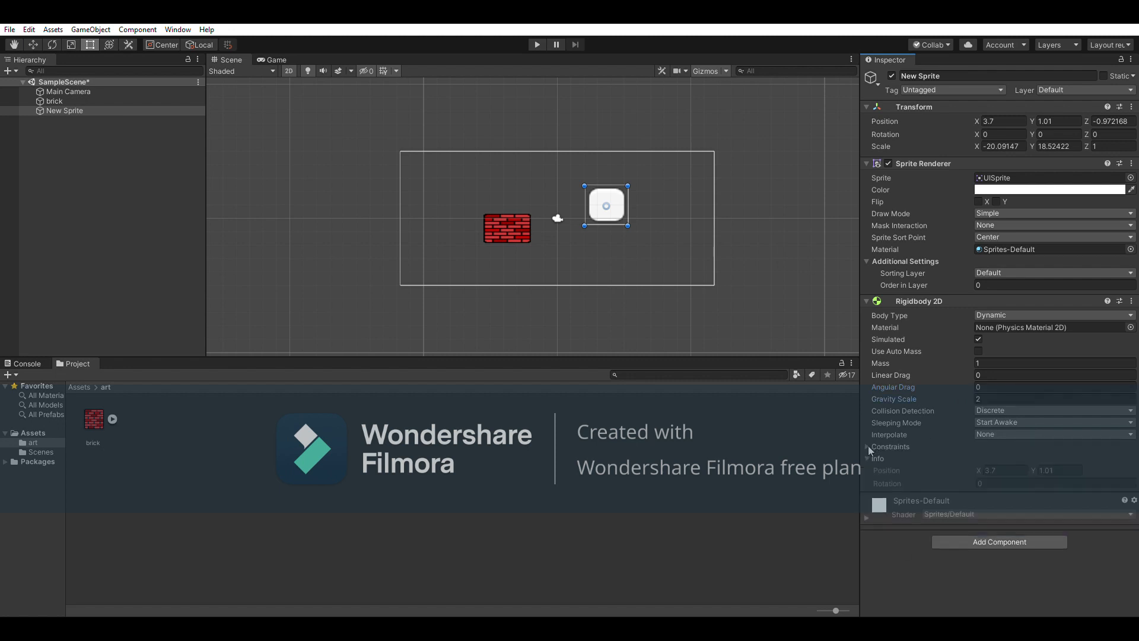
pyautogui.click(867, 436)
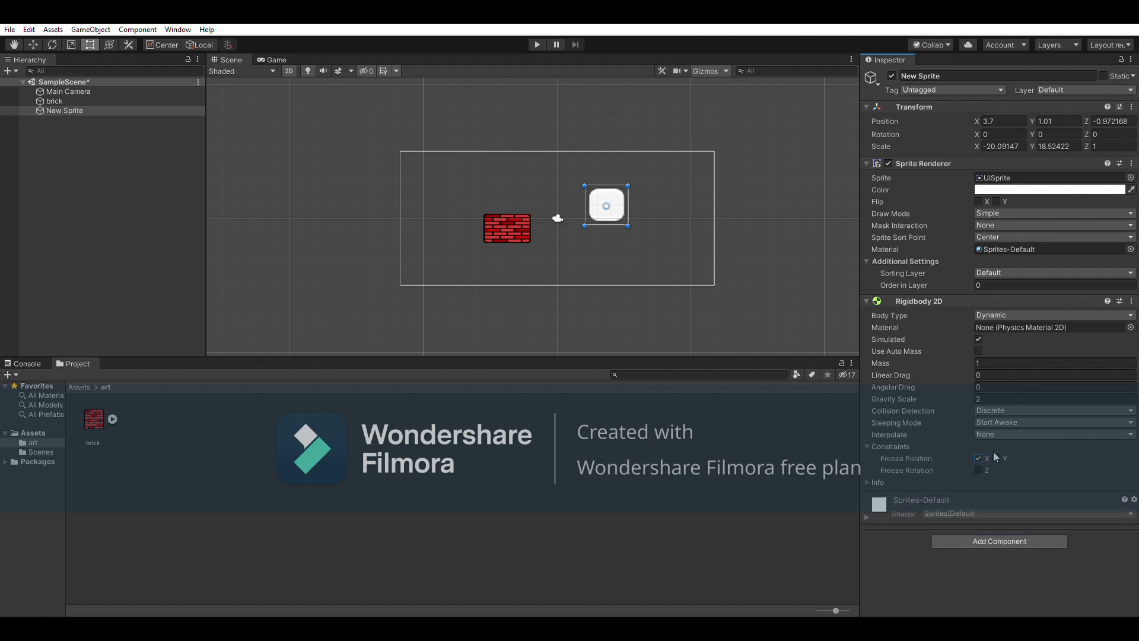
# Untick Freeze Position X, set the Body Type to Static and run a quick play test
pyautogui.click(978, 457)
pyautogui.click(978, 470)
pyautogui.click(978, 470)
pyautogui.click(1044, 315)
pyautogui.click(1019, 344)
pyautogui.click(537, 44)
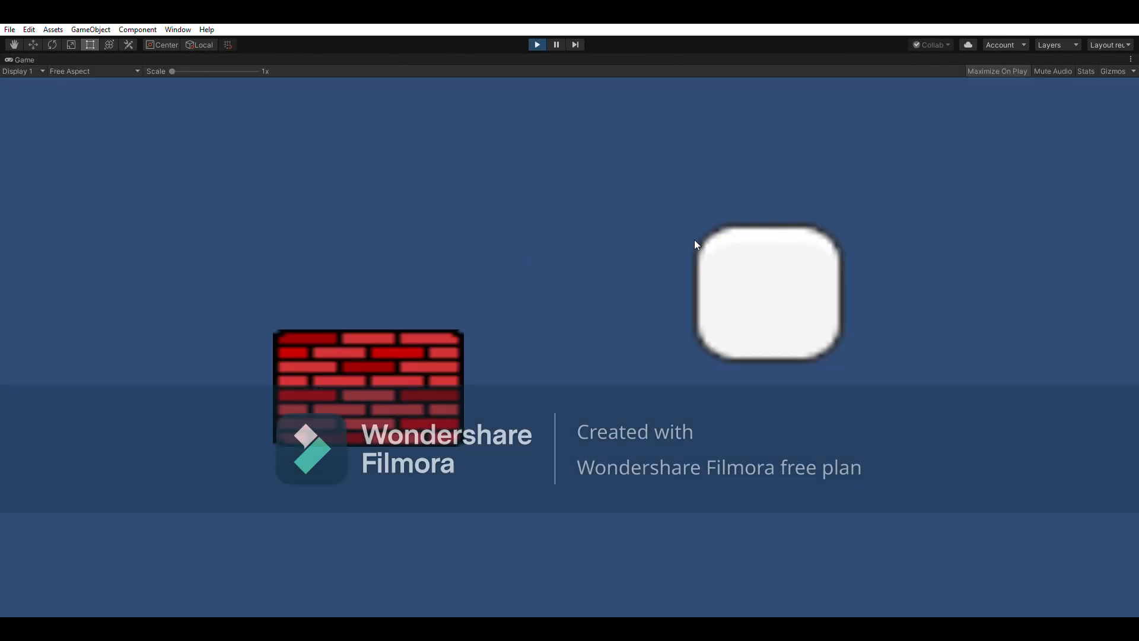
pyautogui.click(537, 45)
pyautogui.click(274, 60)
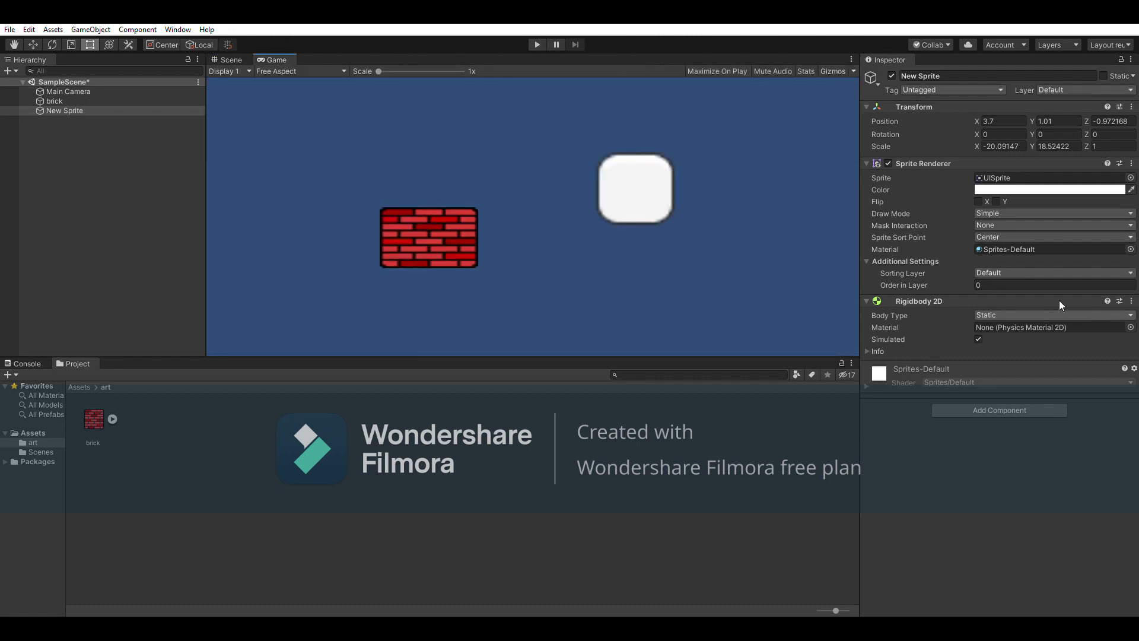
# Set the Body Type back to Dynamic and play, following the falling sprite in the Scene view
pyautogui.click(1008, 317)
pyautogui.click(1008, 327)
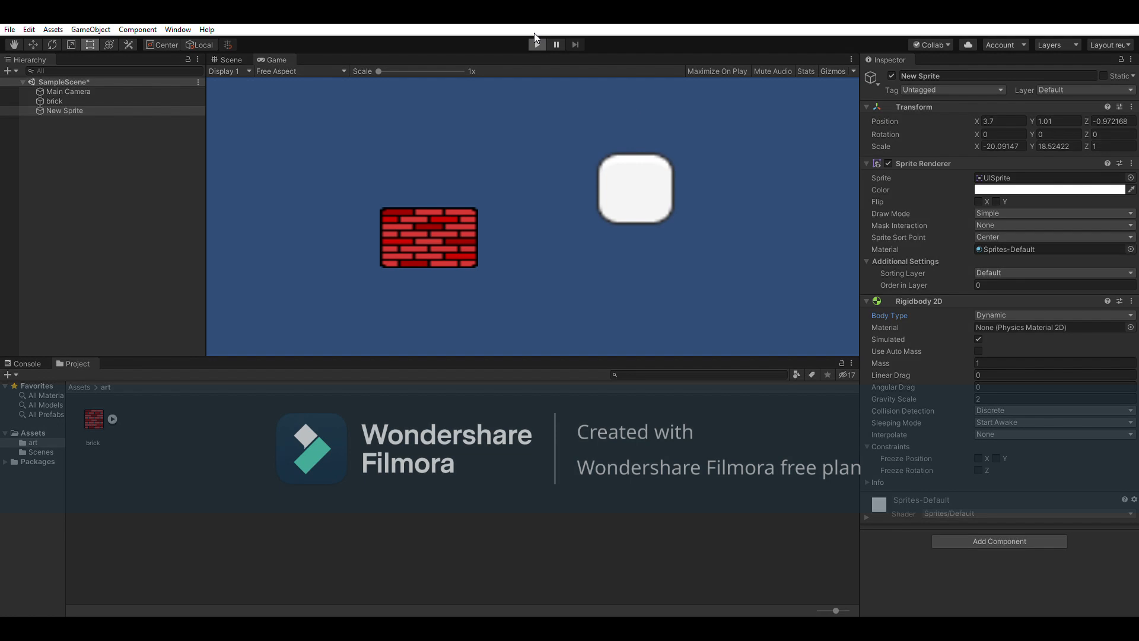
pyautogui.click(536, 39)
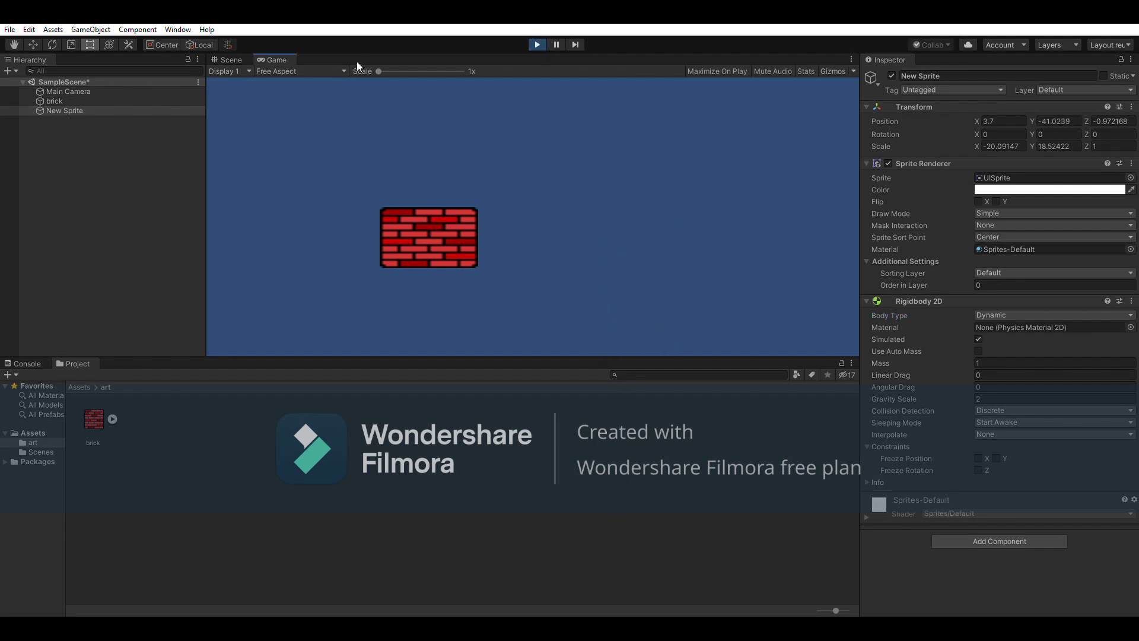
pyautogui.click(231, 59)
pyautogui.scroll(-10, 542, 256)
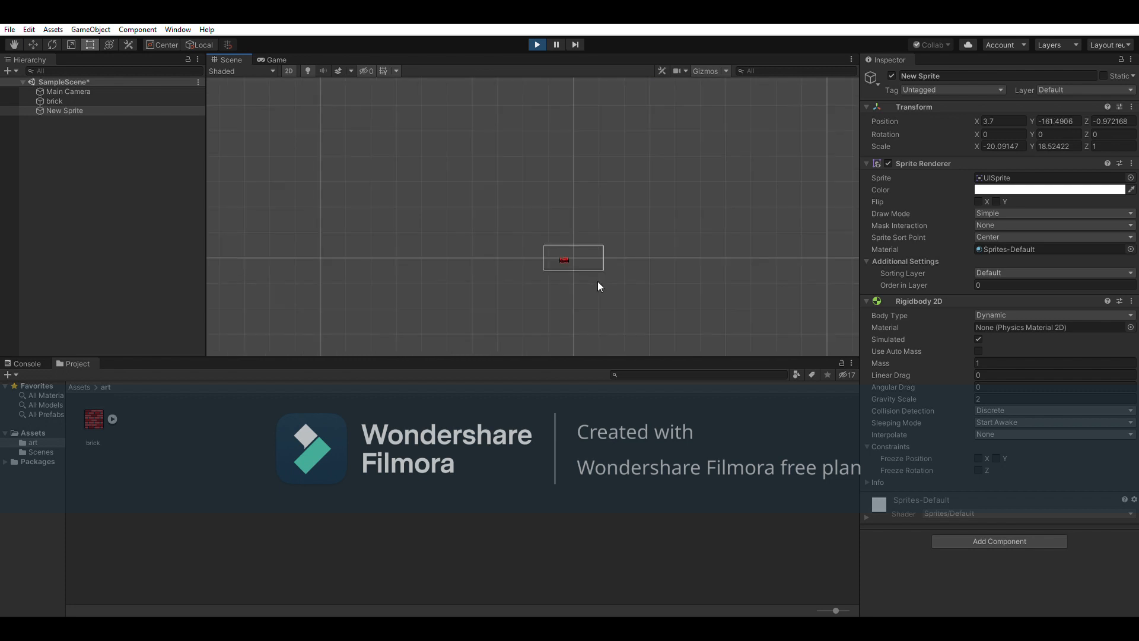
pyautogui.scroll(-8, 600, 287)
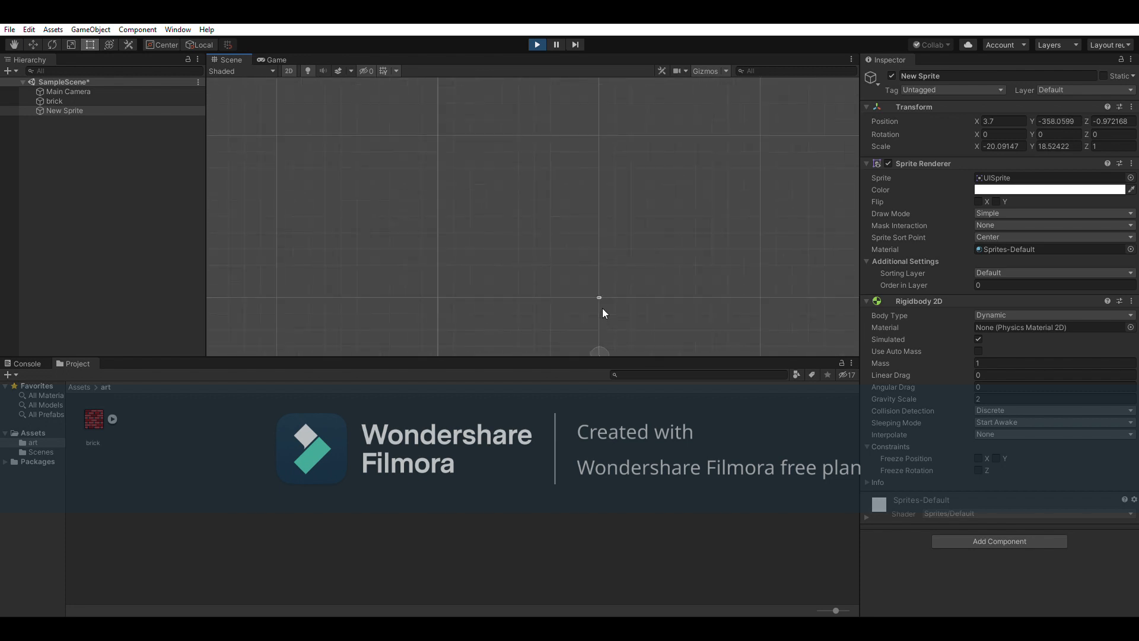
pyautogui.scroll(3, 580, 291)
pyautogui.scroll(2, 593, 301)
pyautogui.moveTo(594, 301); pyautogui.dragTo(636, 155, button='middle')
pyautogui.scroll(6, 636, 223)
pyautogui.scroll(7, 653, 213)
pyautogui.moveTo(653, 213); pyautogui.dragTo(643, 75, button='middle')
pyautogui.scroll(-11, 692, 212)
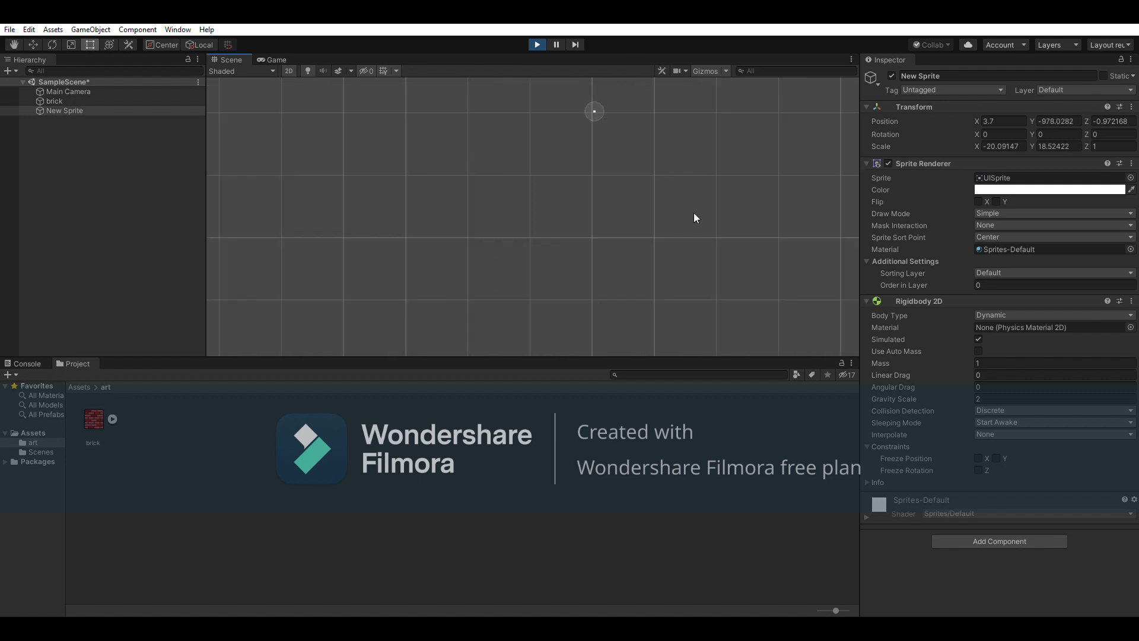
pyautogui.scroll(-3, 702, 273)
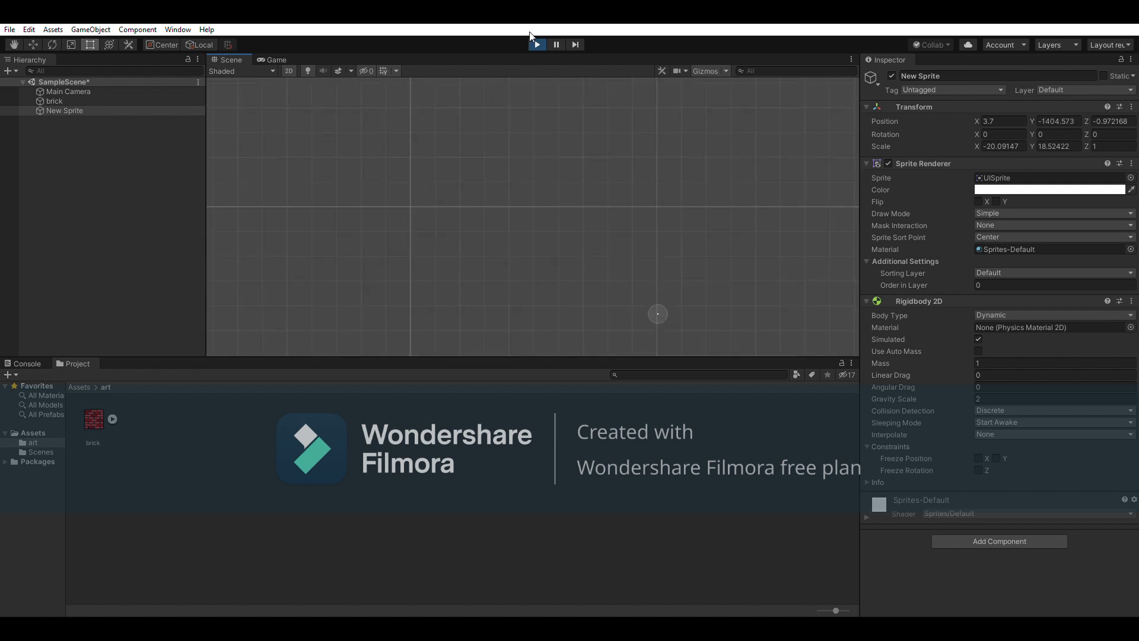
pyautogui.scroll(-20, 715, 247)
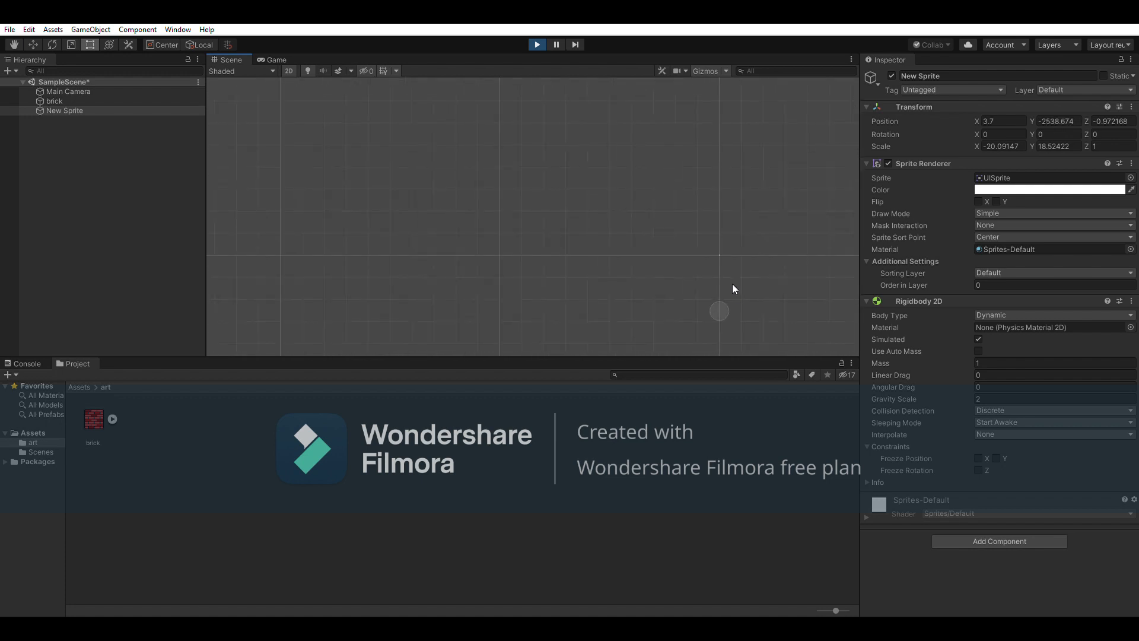
pyautogui.click(537, 45)
pyautogui.scroll(2, 567, 196)
pyautogui.scroll(-3, 565, 205)
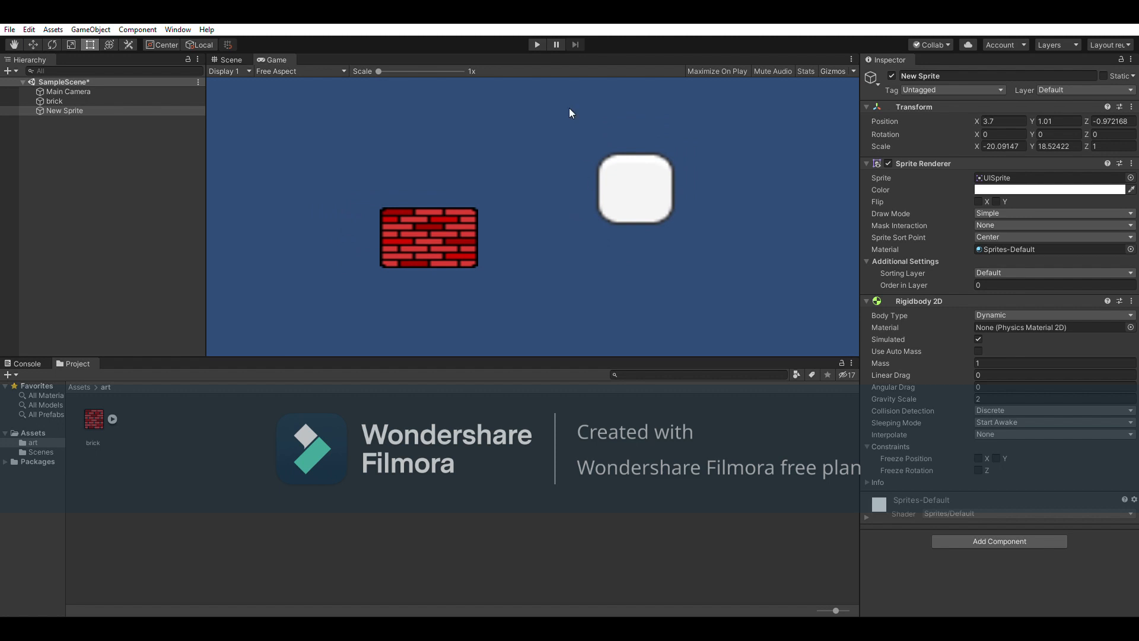
# Play-test with Body Type Static, switching to Dynamic mid-run, then return to the Scene view
pyautogui.click(1052, 315)
pyautogui.click(1044, 340)
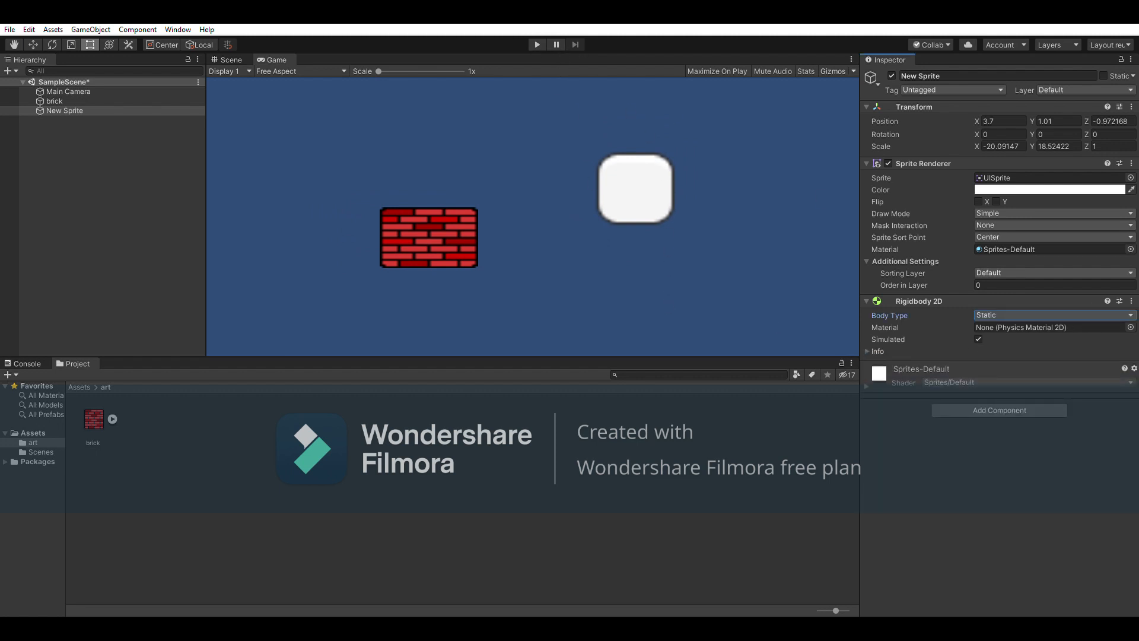
pyautogui.click(536, 40)
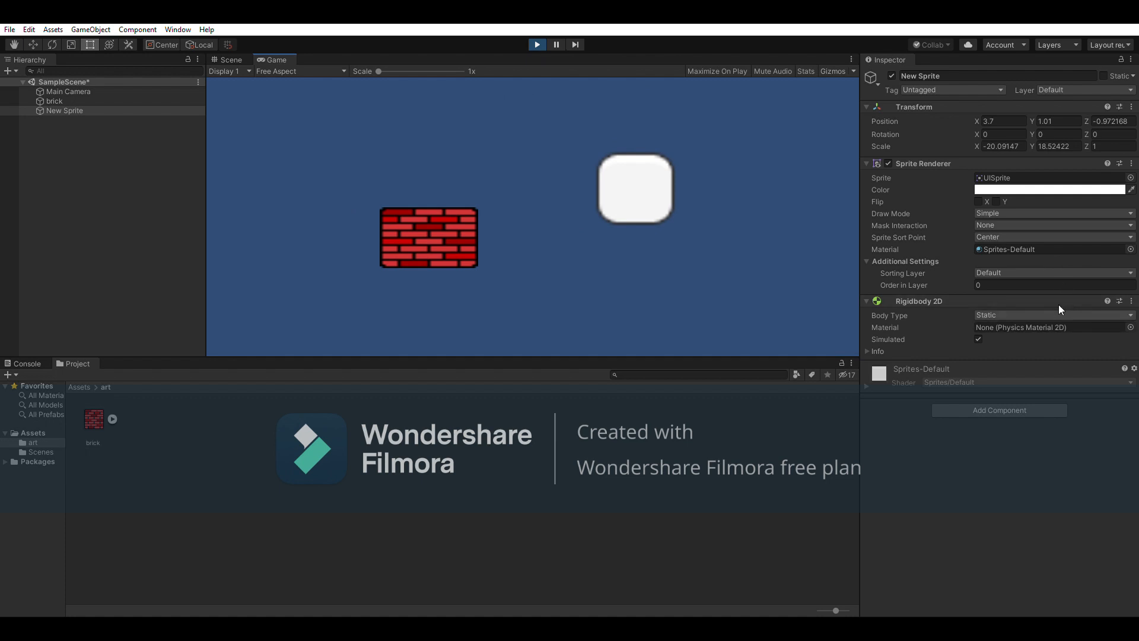
pyautogui.click(1003, 318)
pyautogui.click(1001, 328)
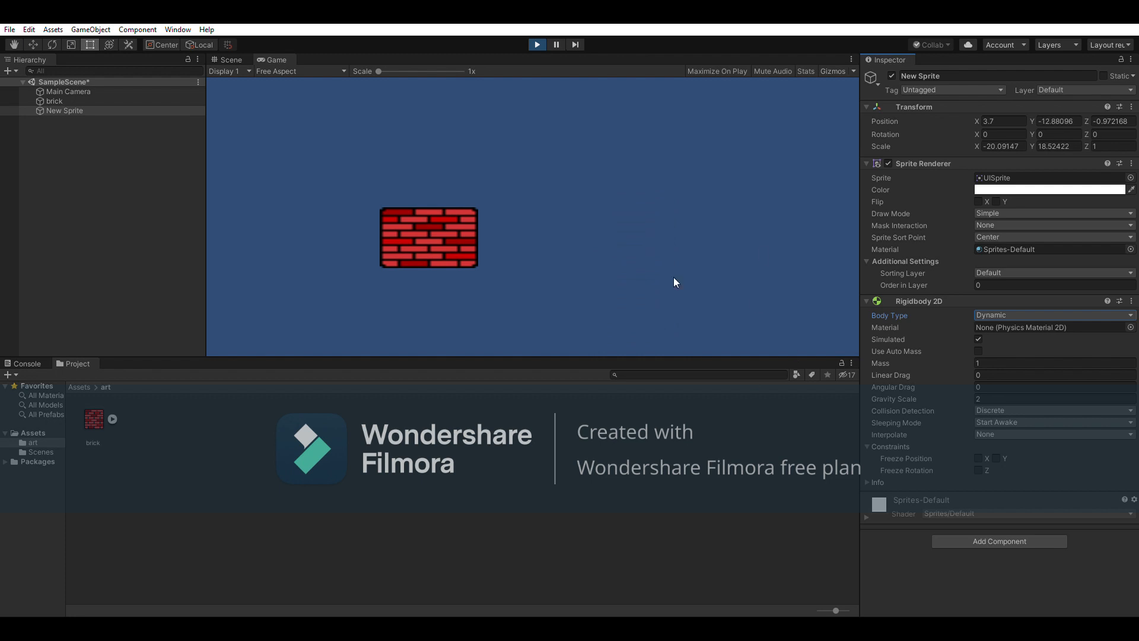
pyautogui.click(538, 43)
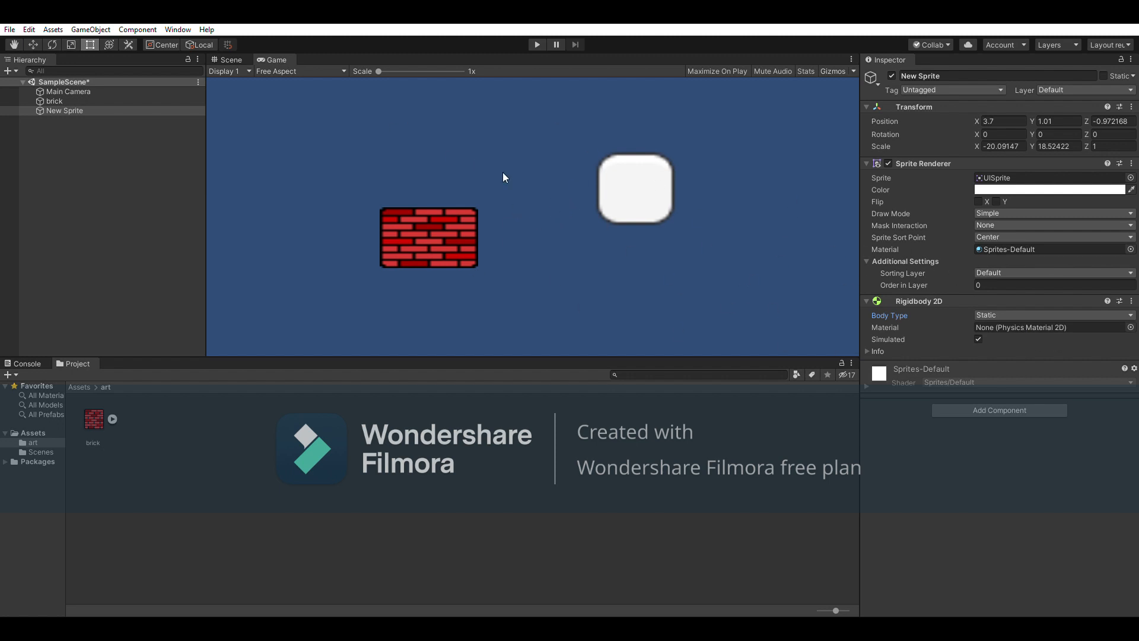
pyautogui.click(239, 57)
pyautogui.click(275, 57)
pyautogui.click(233, 59)
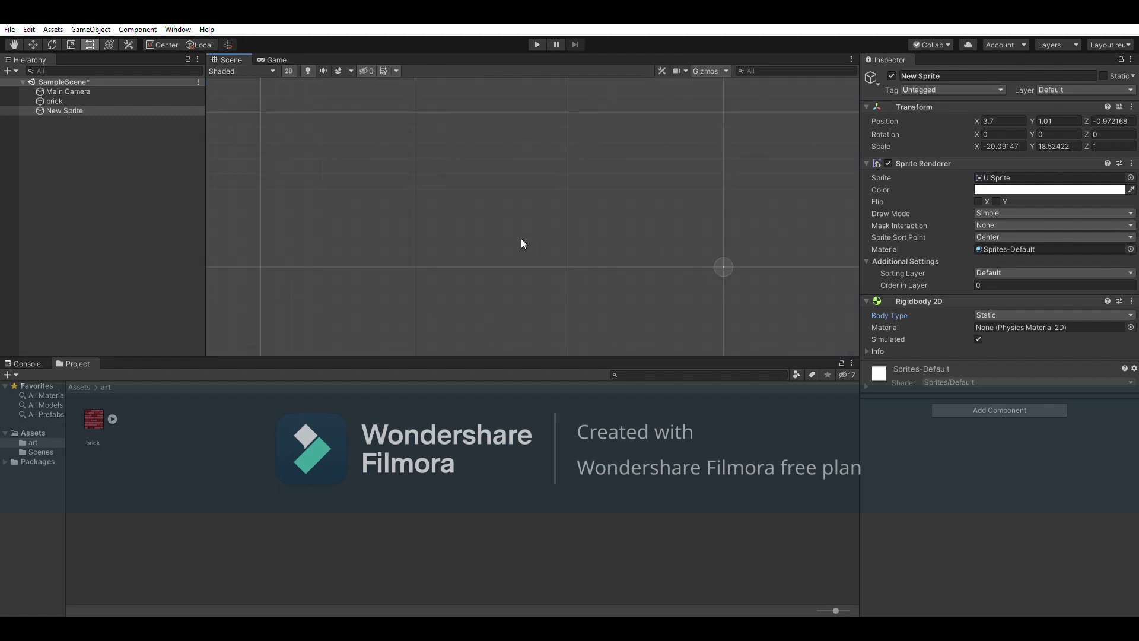
pyautogui.scroll(3, 732, 264)
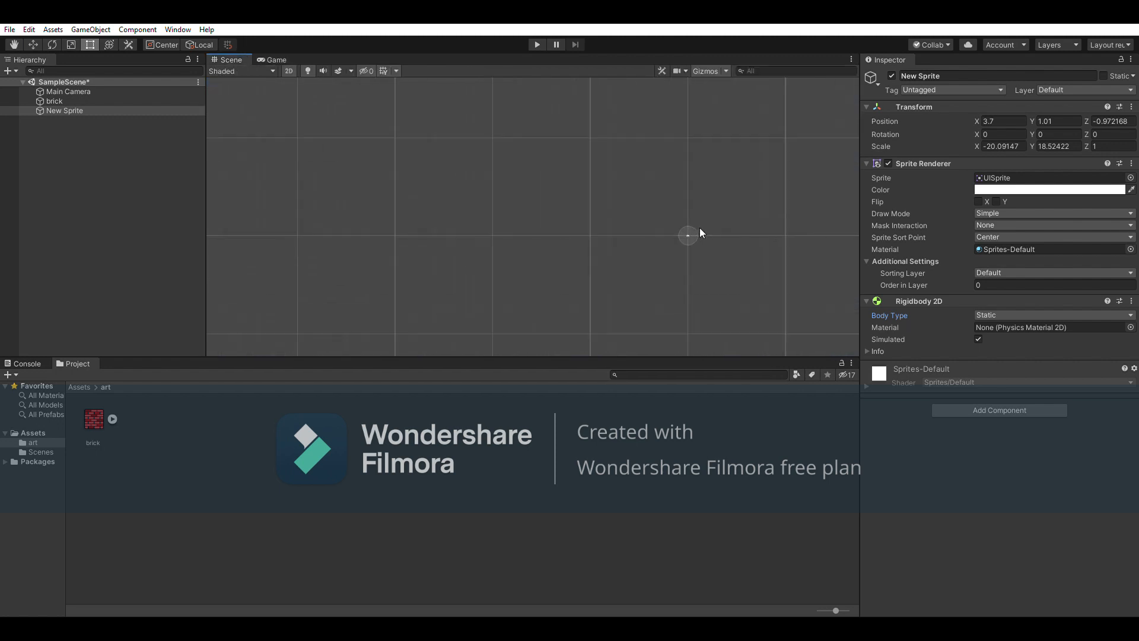
pyautogui.scroll(5, 682, 228)
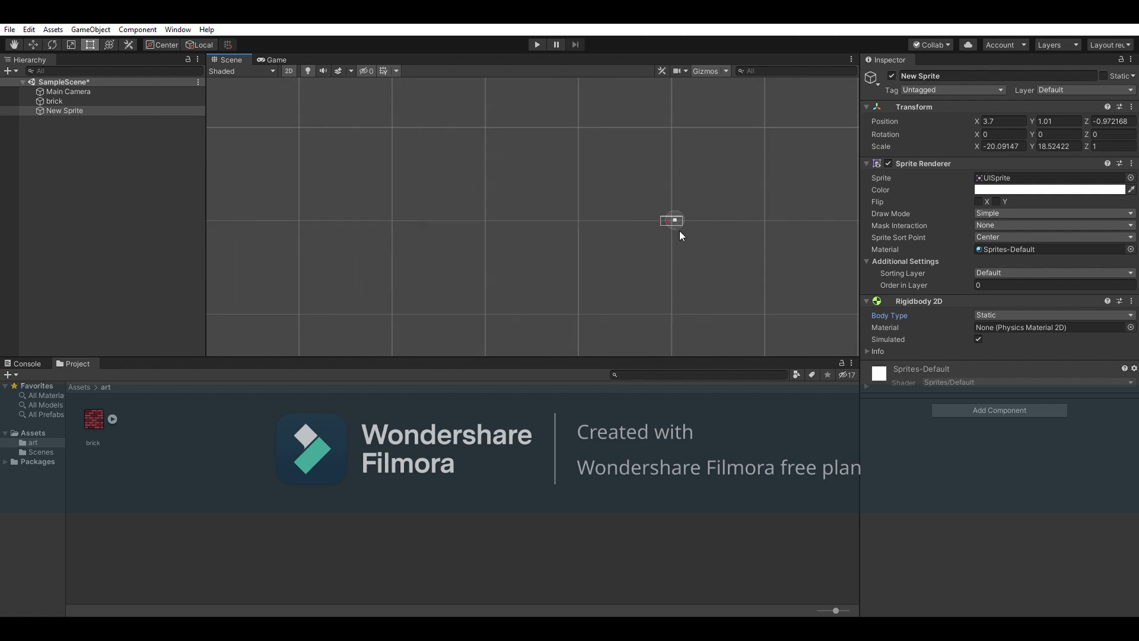
pyautogui.scroll(-5, 667, 208)
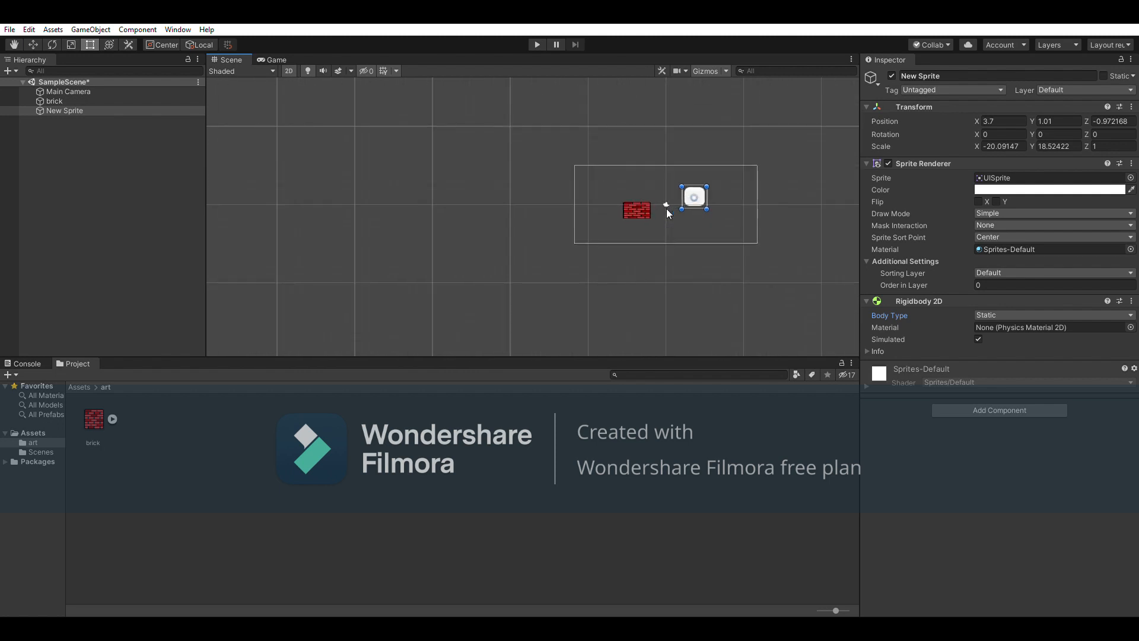
pyautogui.click(666, 208)
pyautogui.scroll(4, 666, 208)
pyautogui.click(682, 188)
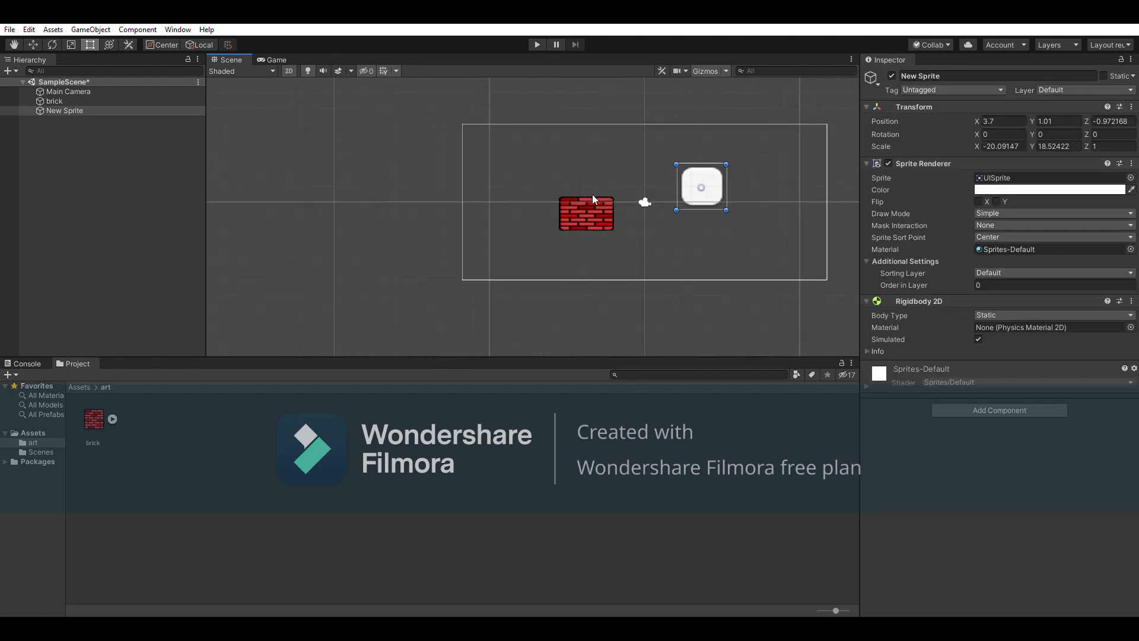
pyautogui.click(577, 211)
pyautogui.moveTo(585, 203); pyautogui.dragTo(713, 229)
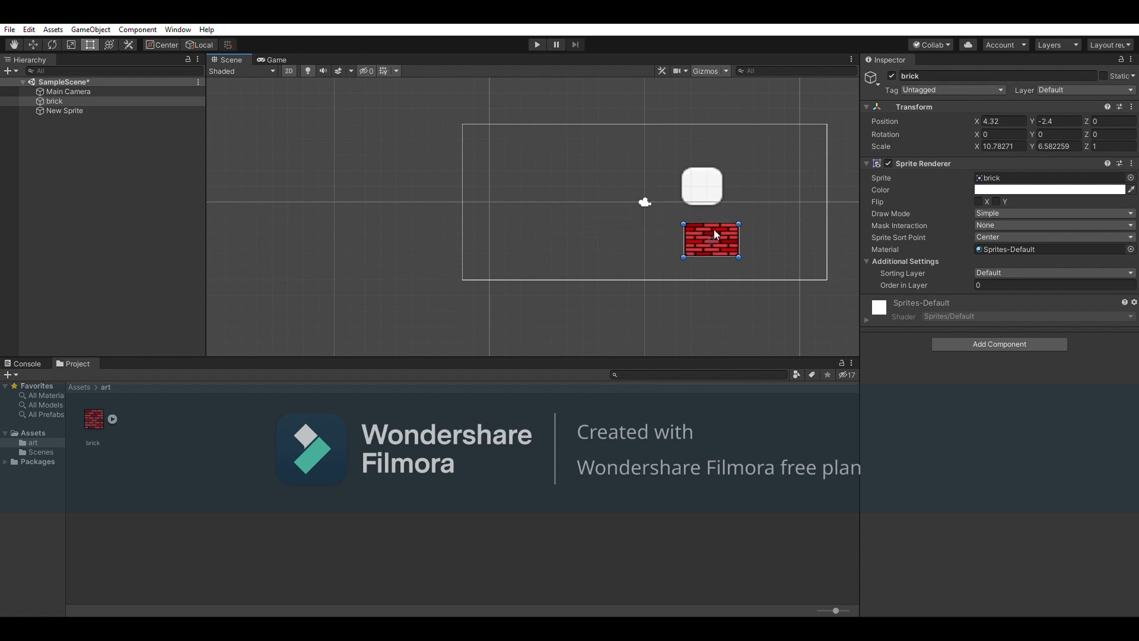
pyautogui.click(753, 172)
pyautogui.click(699, 174)
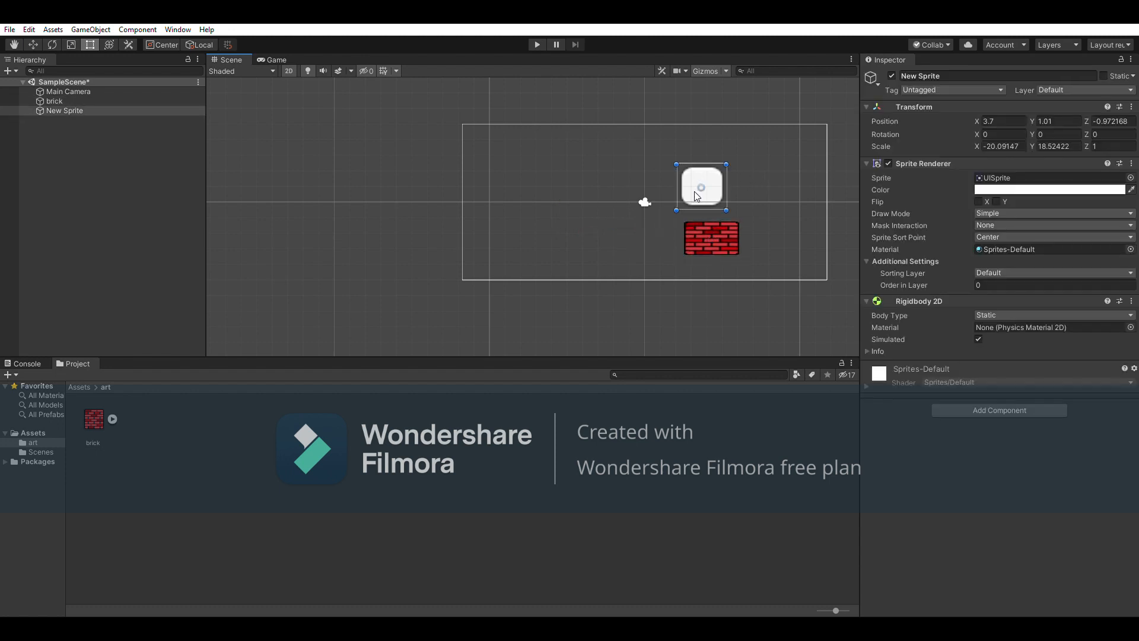
pyautogui.click(536, 45)
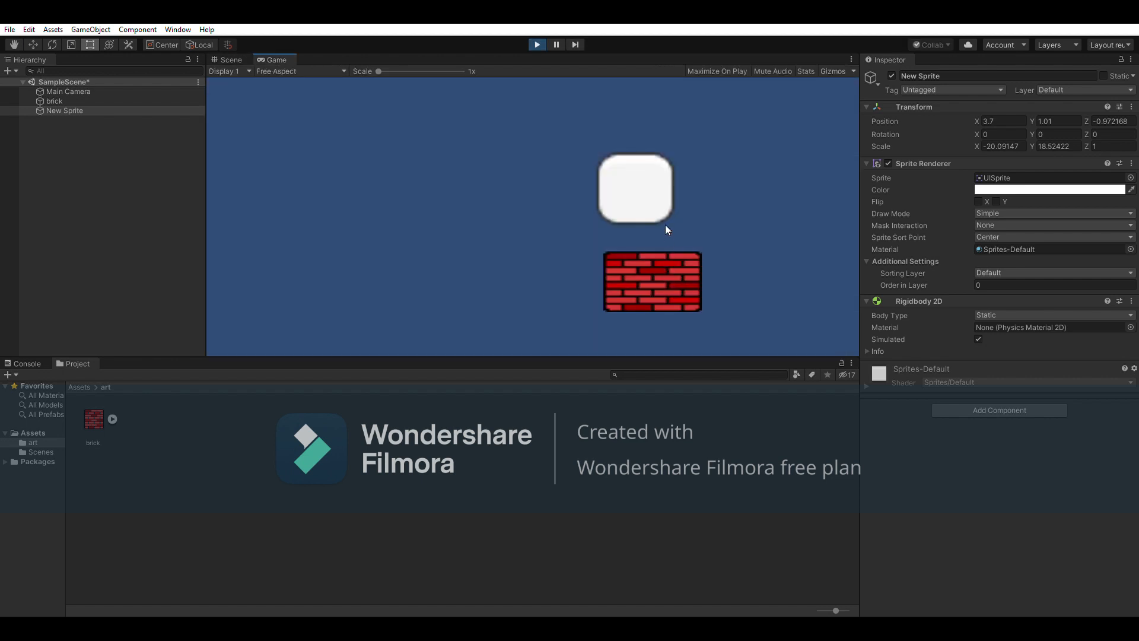
pyautogui.click(537, 44)
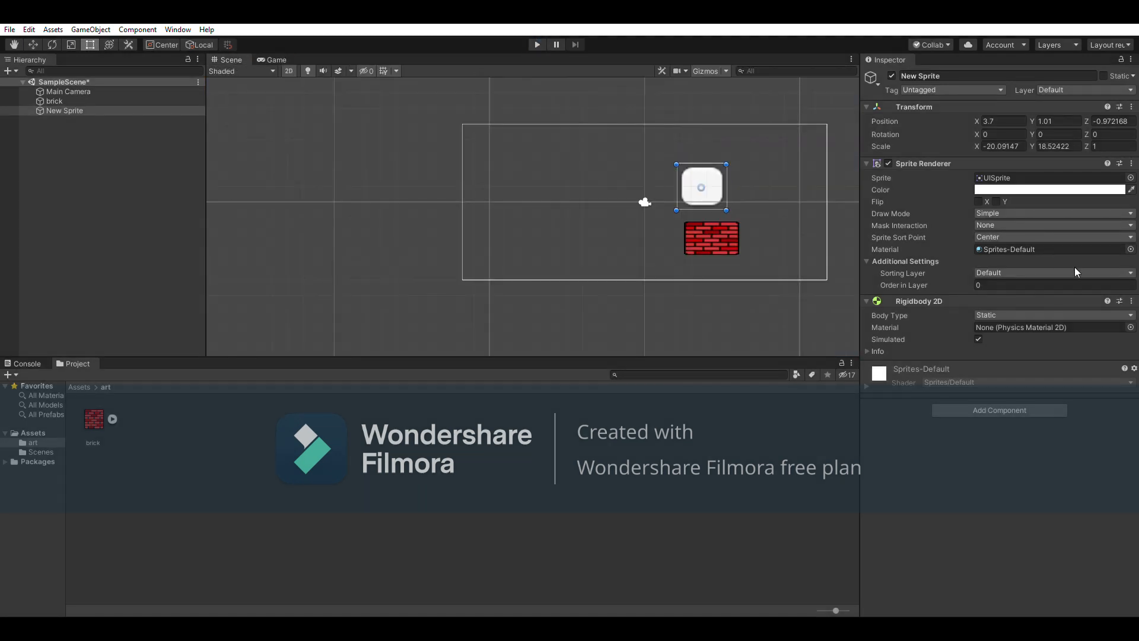
pyautogui.click(1047, 309)
# Set the Rigidbody 2D to Dynamic, watch it fall past the brick, then select the brick
pyautogui.click(1008, 331)
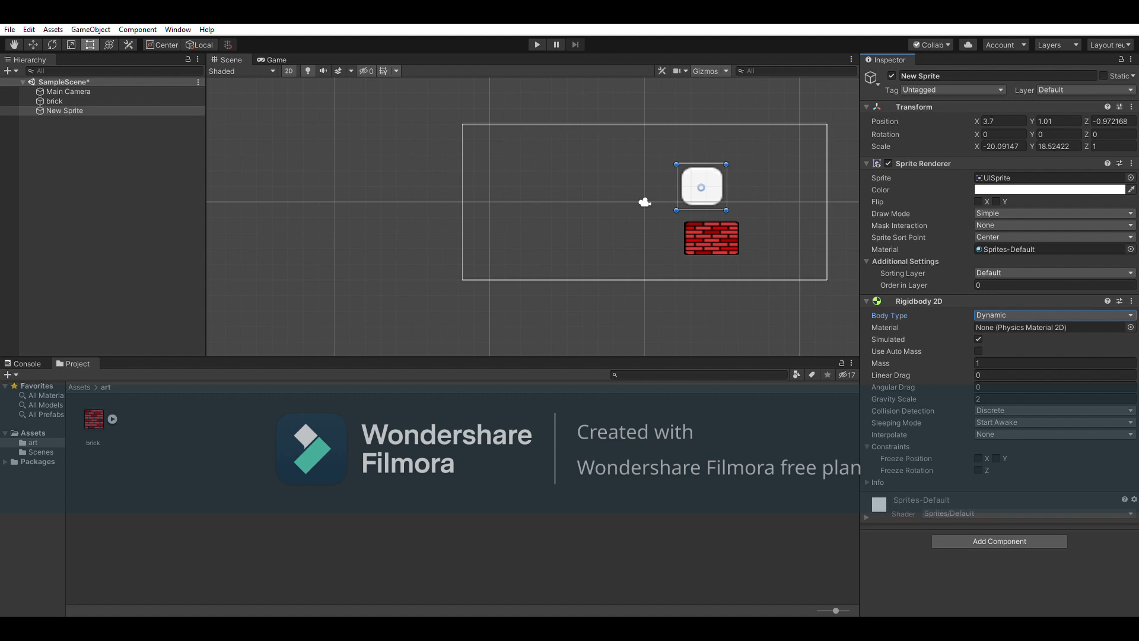
pyautogui.click(536, 44)
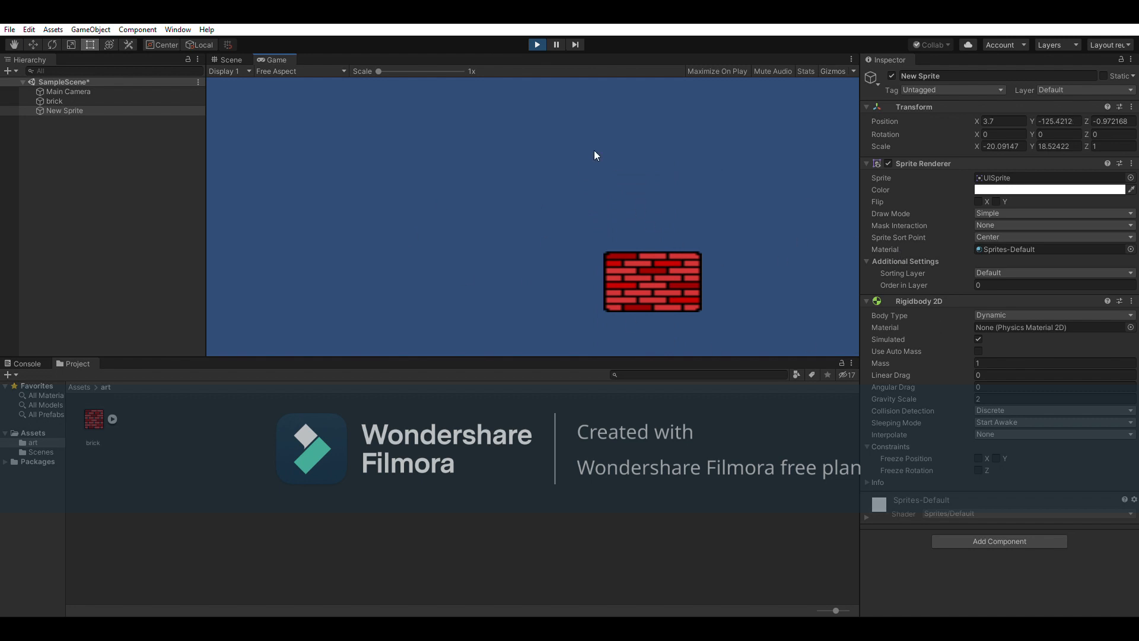
pyautogui.click(537, 44)
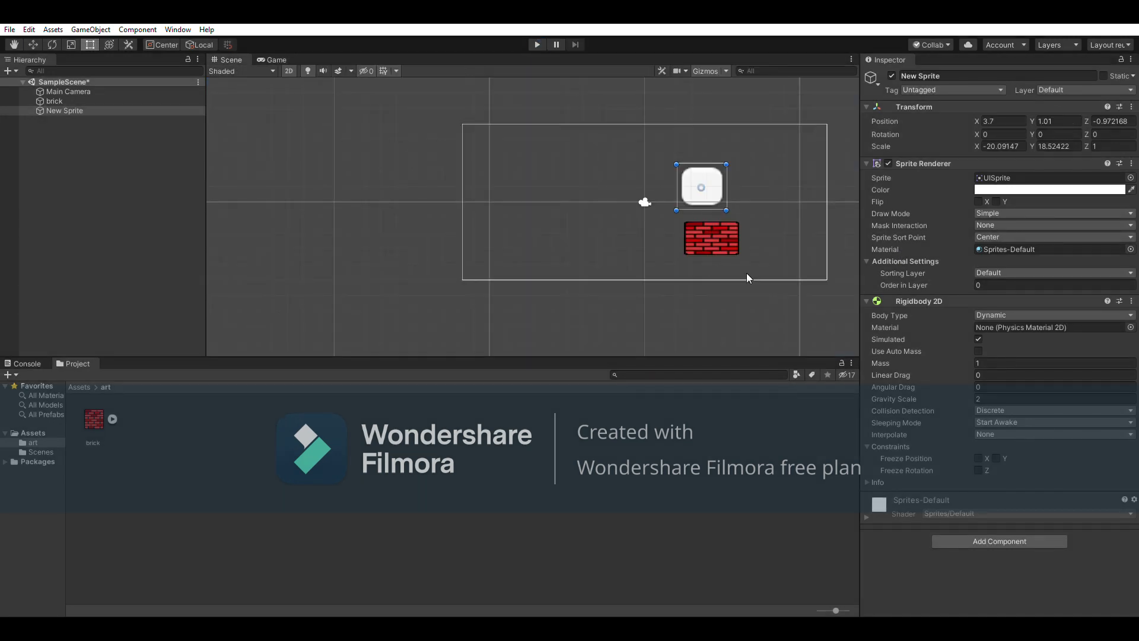
pyautogui.click(729, 243)
pyautogui.scroll(3, 735, 286)
pyautogui.scroll(2, 764, 279)
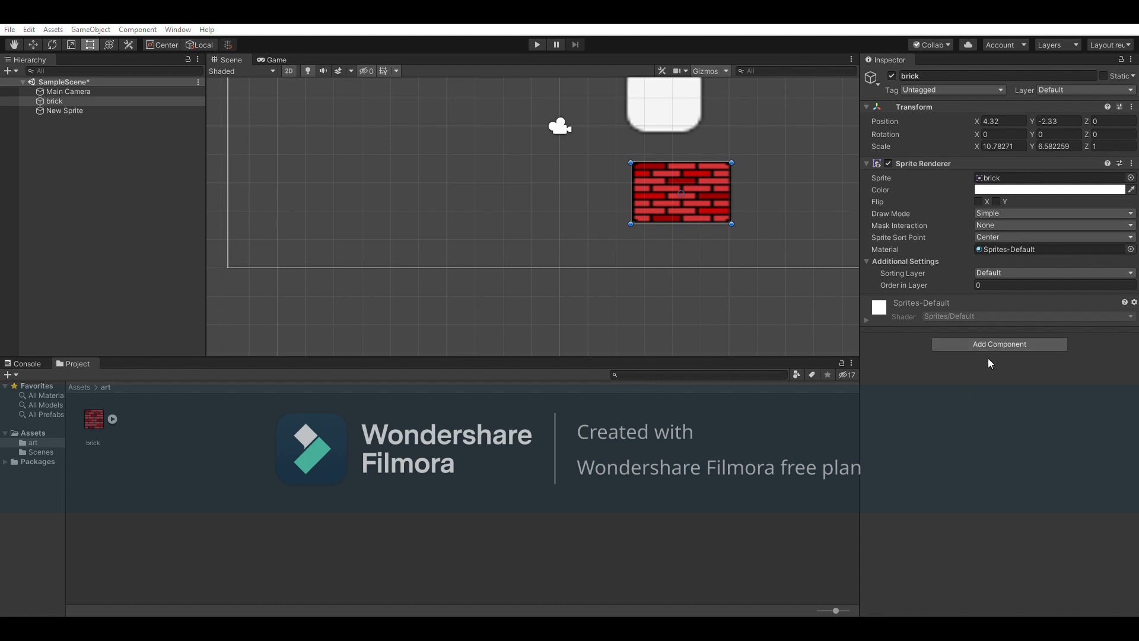
# Add a Box Collider 2D to the brick and narrow the brick slightly on its right
pyautogui.click(997, 383)
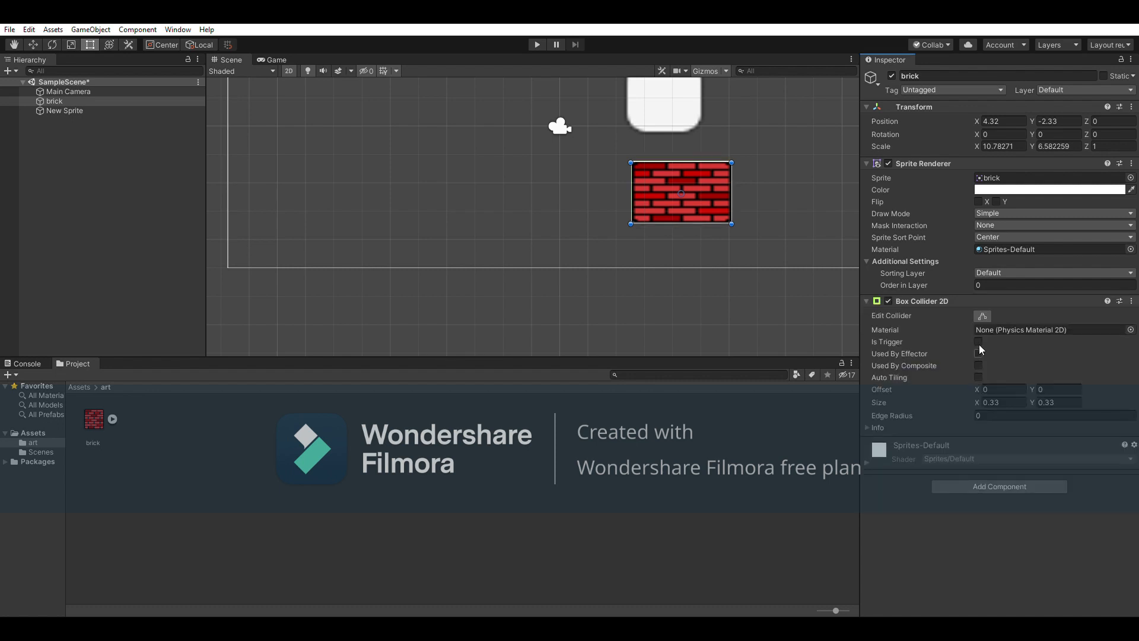
pyautogui.scroll(5, 678, 200)
pyautogui.scroll(3, 678, 197)
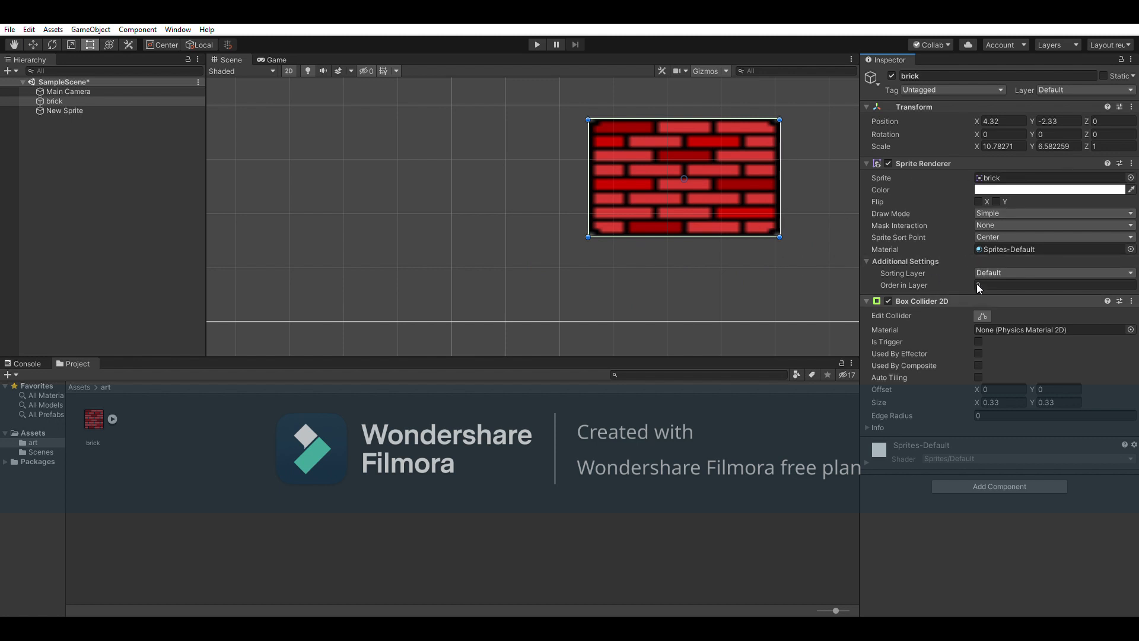
pyautogui.scroll(3, 806, 190)
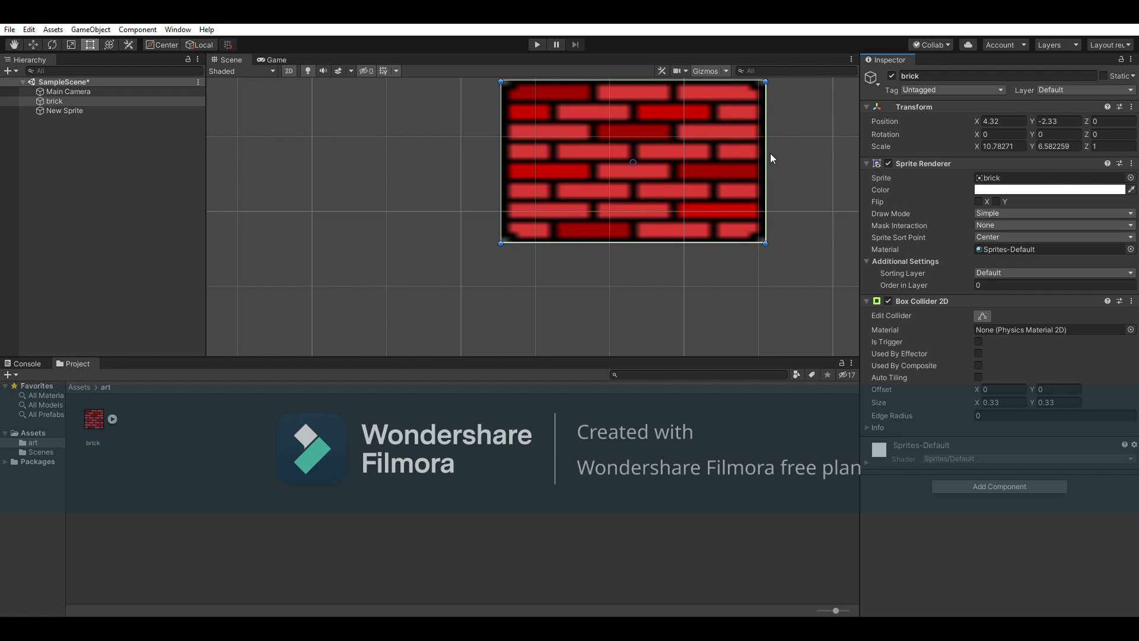
pyautogui.moveTo(769, 156); pyautogui.dragTo(767, 156)
# Pull the collider's right edge inward with Edit Collider, leaving it 0.3315452 × 0.33
pyautogui.click(982, 314)
pyautogui.moveTo(764, 159); pyautogui.dragTo(764, 229)
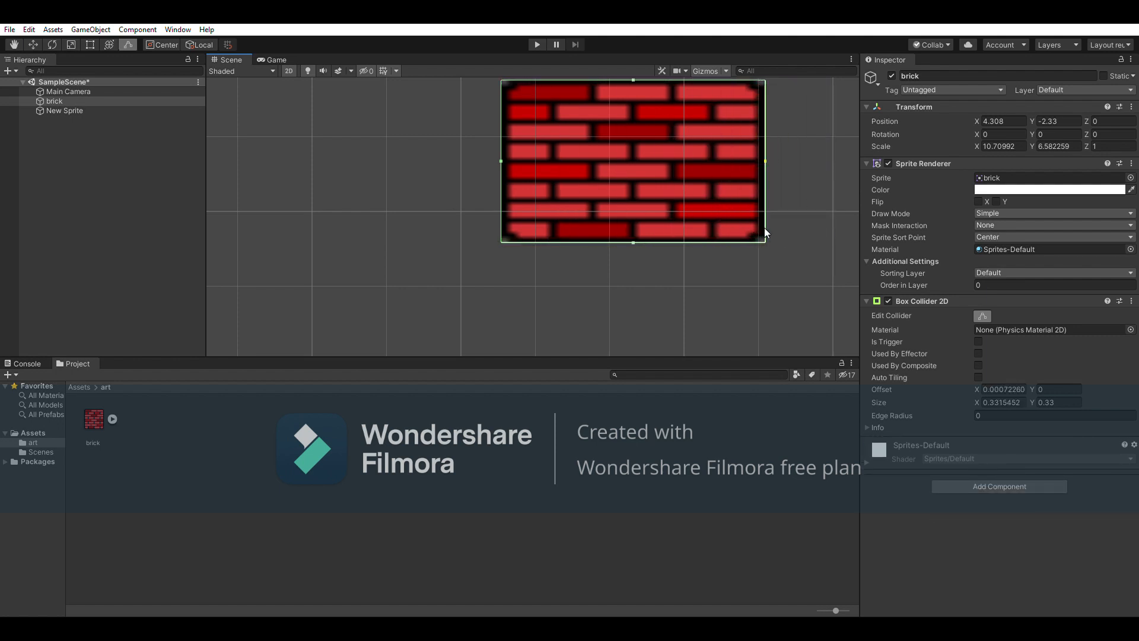
pyautogui.scroll(3, 765, 233)
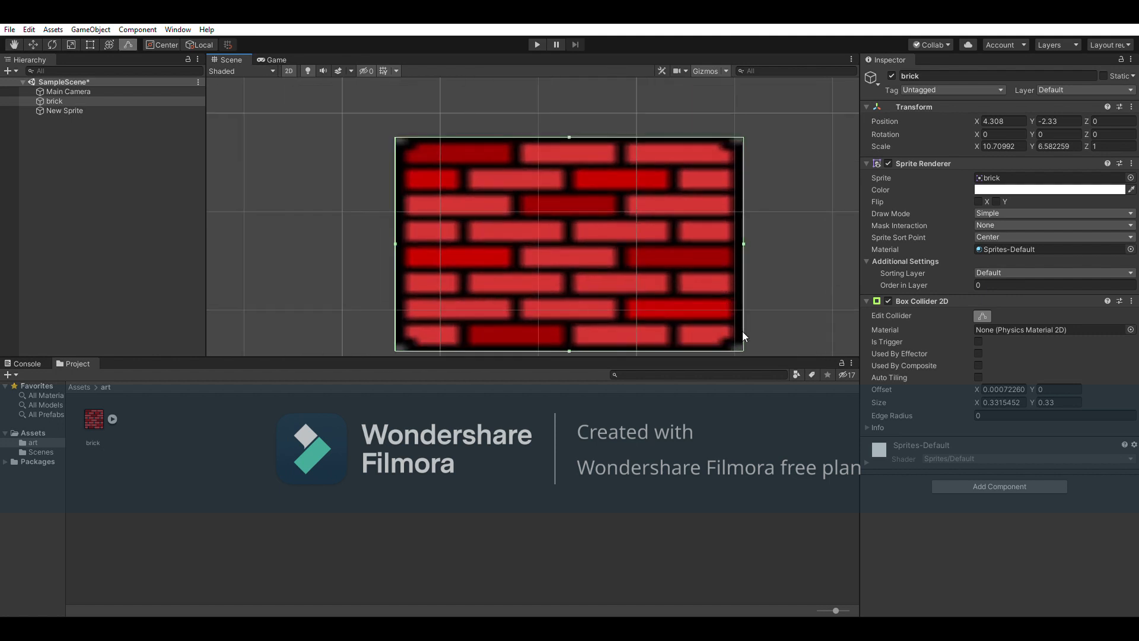
pyautogui.scroll(-2, 758, 242)
pyautogui.click(982, 316)
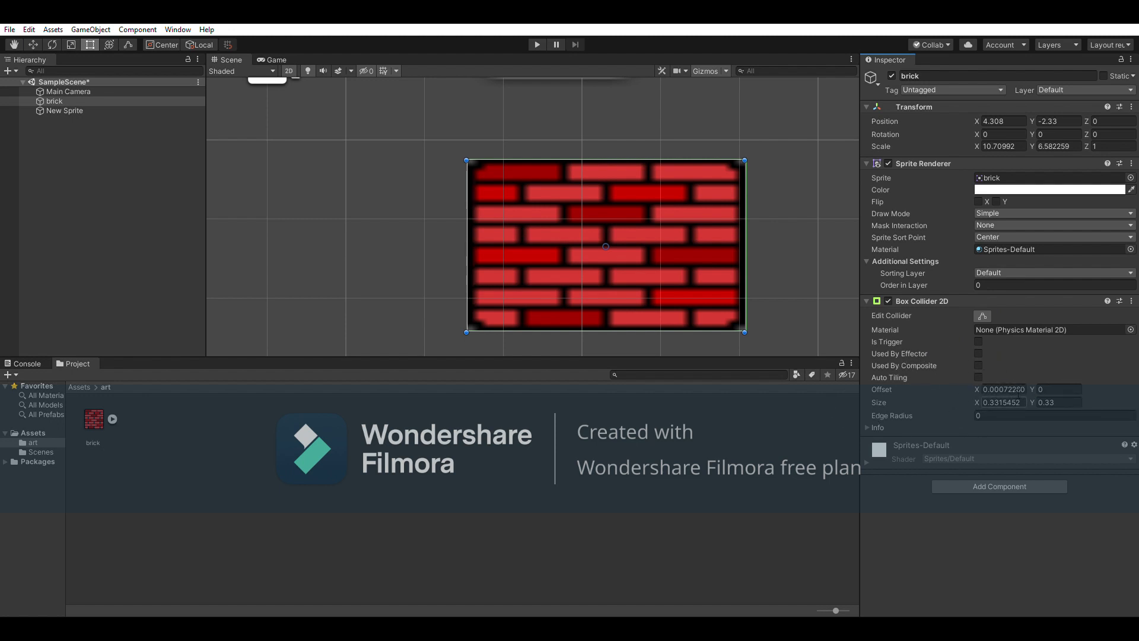
pyautogui.click(871, 422)
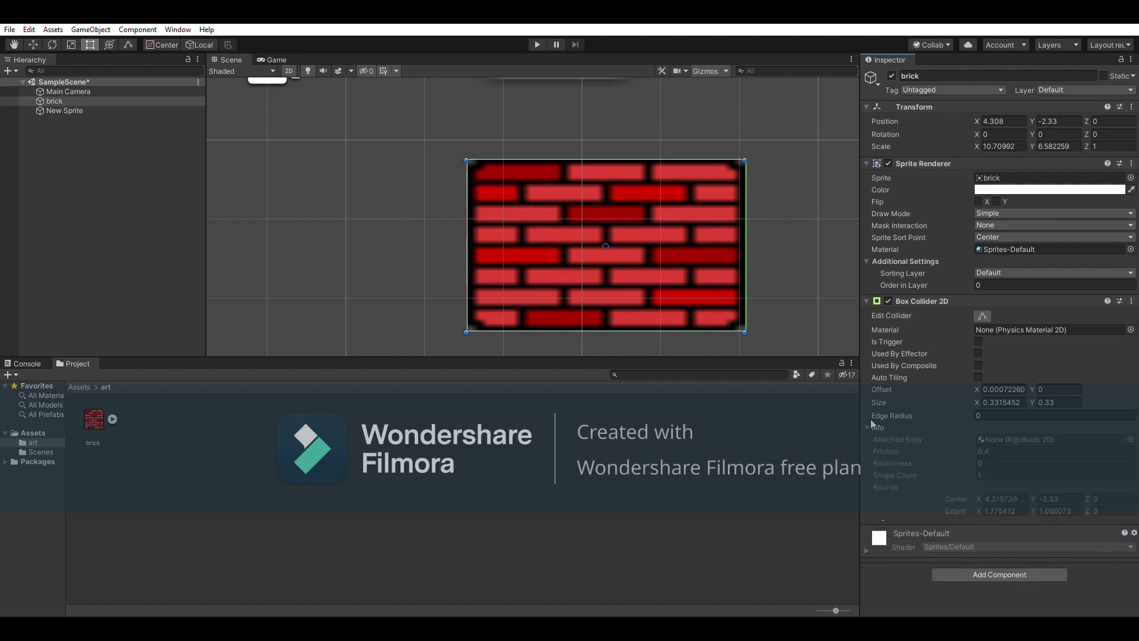
pyautogui.click(872, 421)
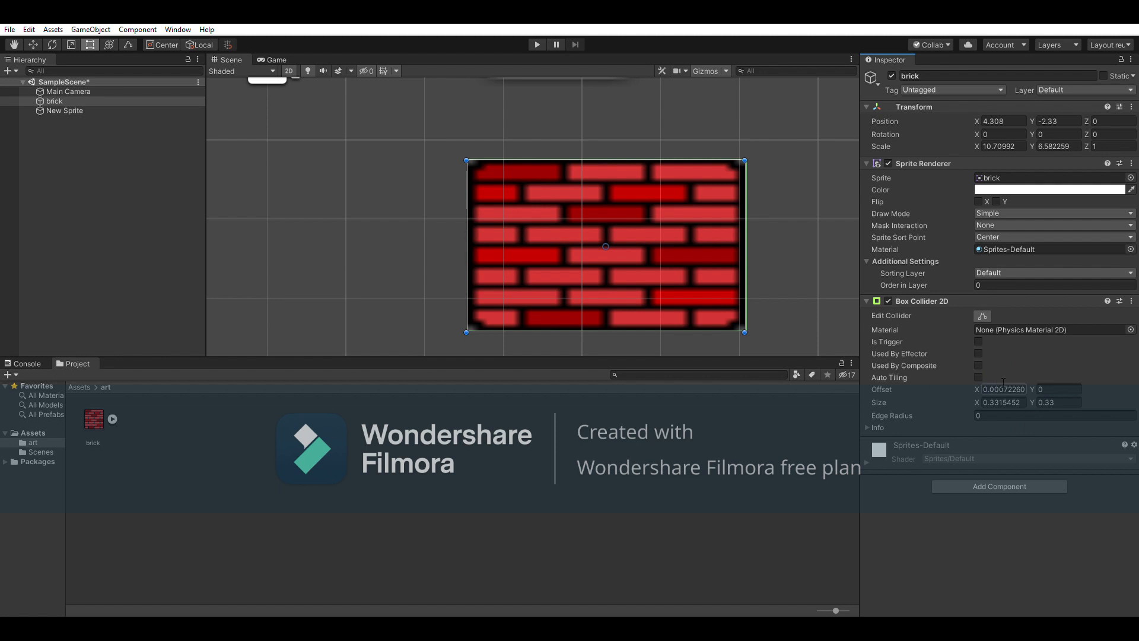
pyautogui.scroll(-2, 771, 272)
pyautogui.scroll(-4, 775, 282)
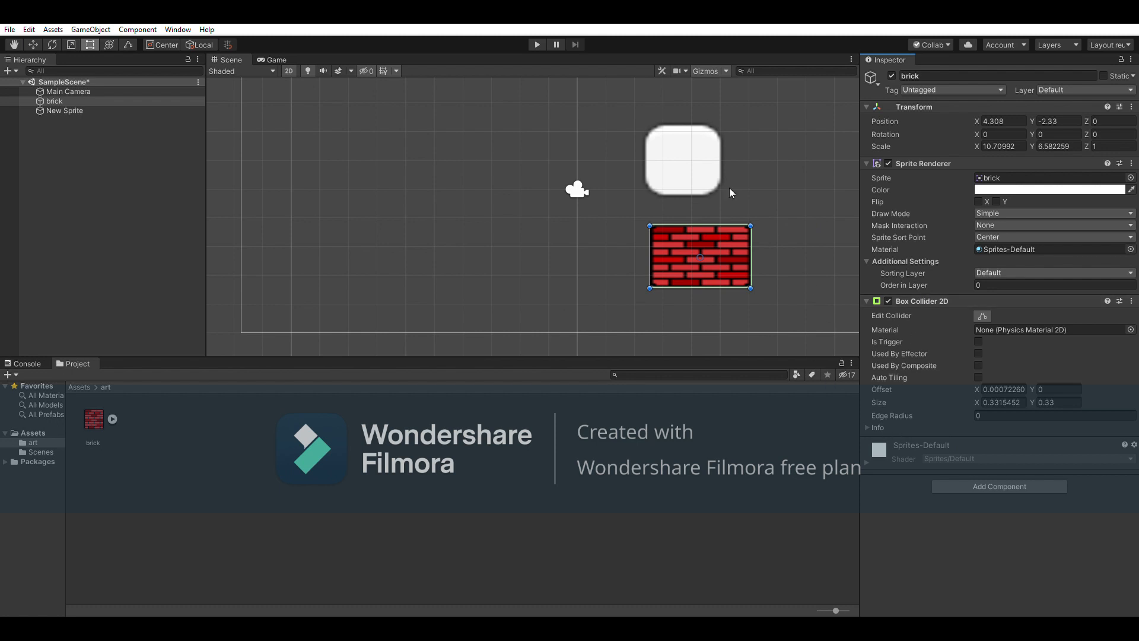
# Add a Box Collider 2D to the white sprite and fit its bottom and left edges
pyautogui.click(664, 140)
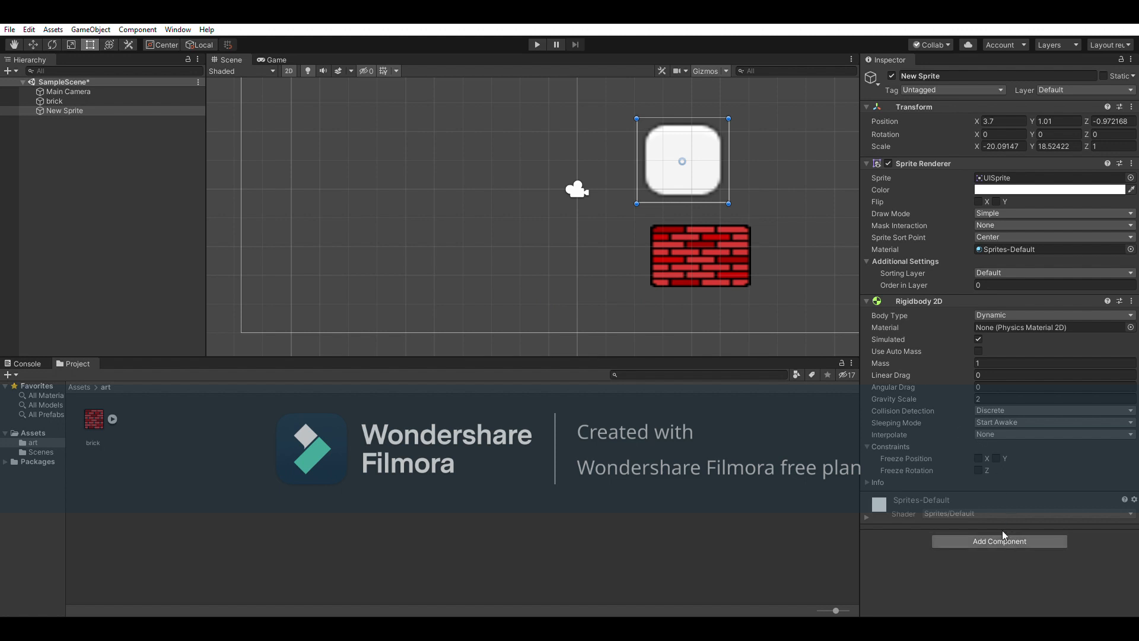
pyautogui.click(1006, 476)
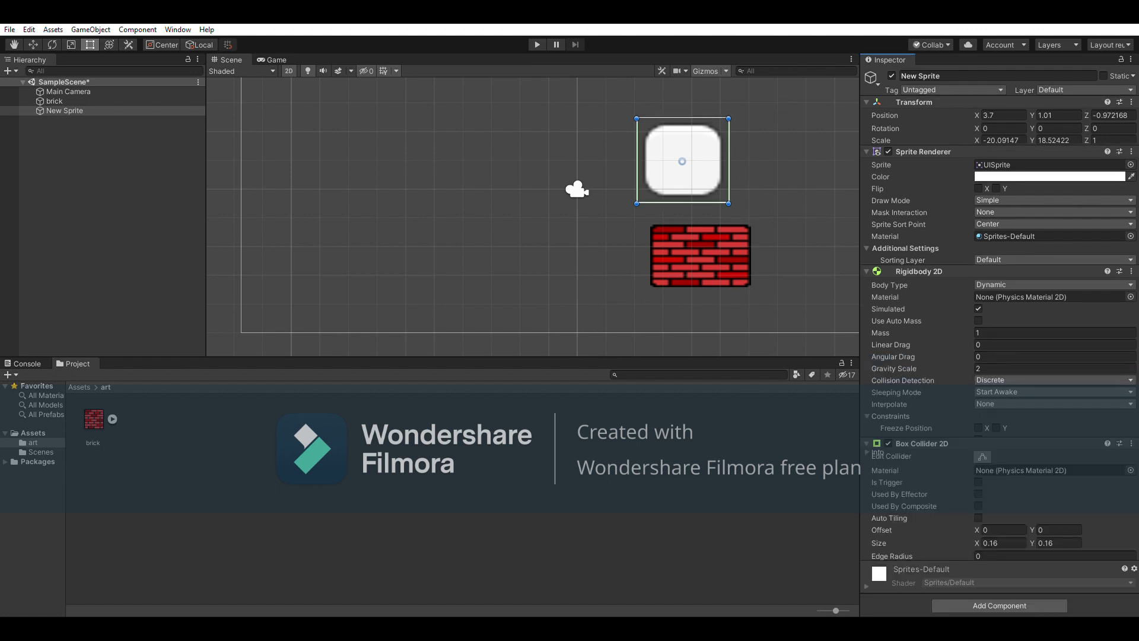
pyautogui.click(982, 456)
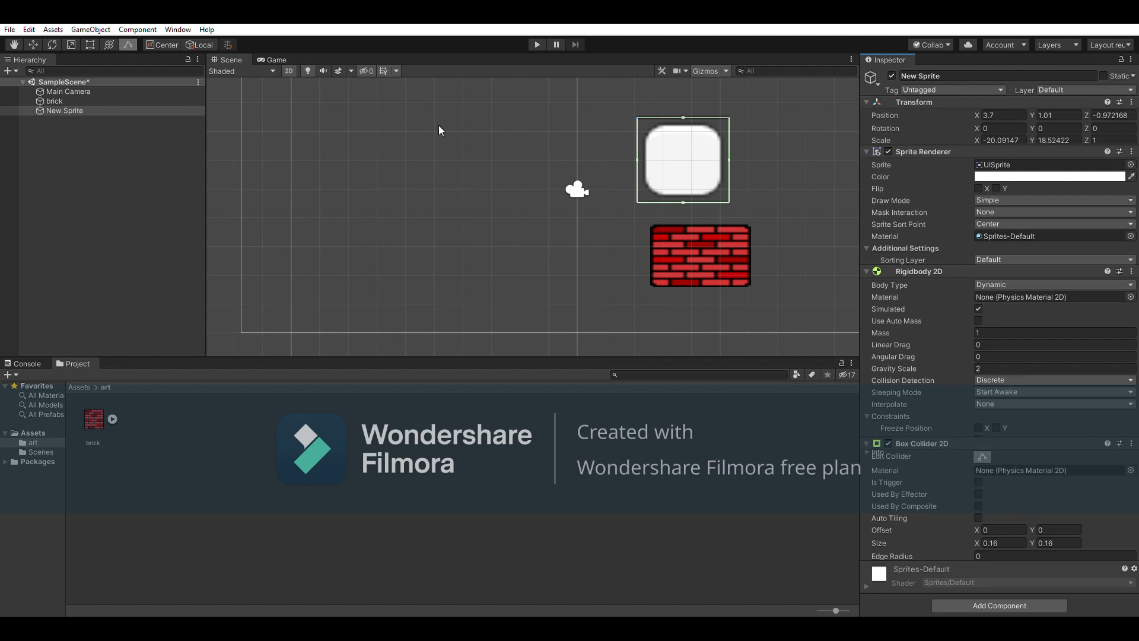
pyautogui.scroll(4, 685, 204)
pyautogui.moveTo(726, 187); pyautogui.dragTo(723, 181)
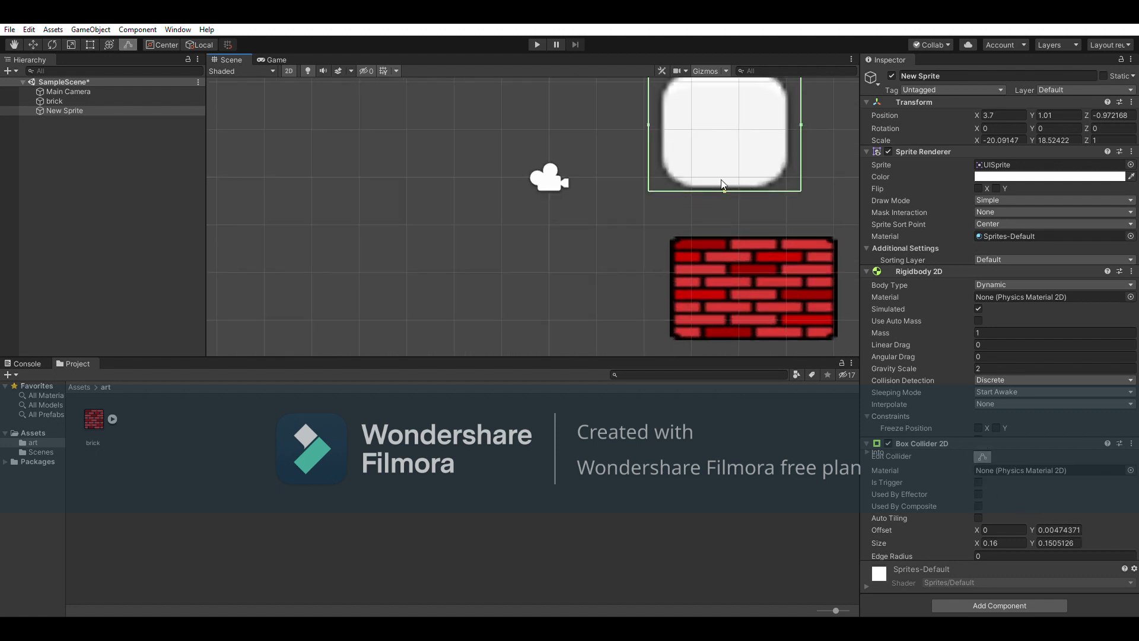
pyautogui.moveTo(722, 183); pyautogui.dragTo(667, 232, button='middle')
pyautogui.moveTo(601, 181); pyautogui.dragTo(610, 178)
# Fit the collider's top and right edges to 0.1418806 × 0.1417028, then play the scene
pyautogui.click(682, 125)
pyautogui.click(665, 184)
pyautogui.click(980, 456)
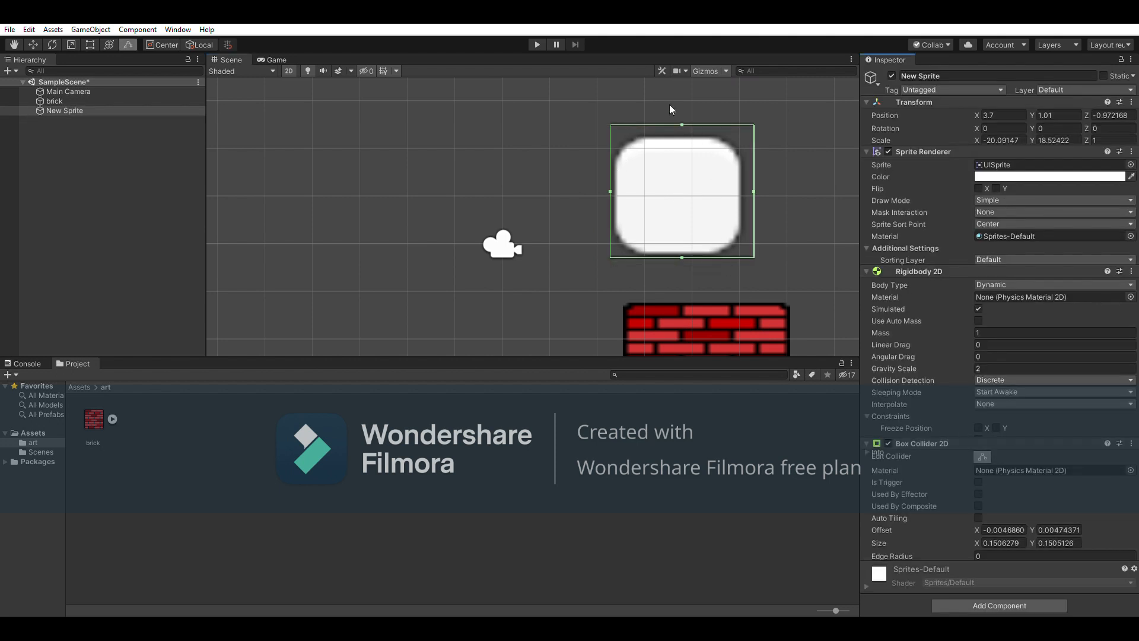
pyautogui.moveTo(681, 124); pyautogui.dragTo(682, 132)
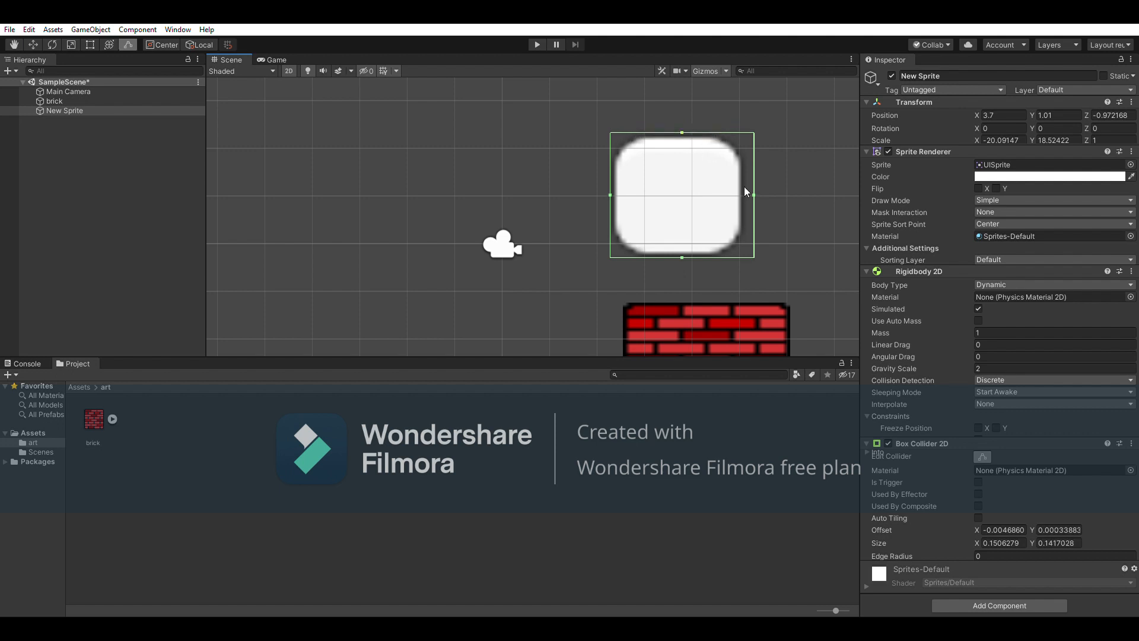
pyautogui.moveTo(753, 193); pyautogui.dragTo(745, 192)
pyautogui.click(665, 117)
pyautogui.click(536, 44)
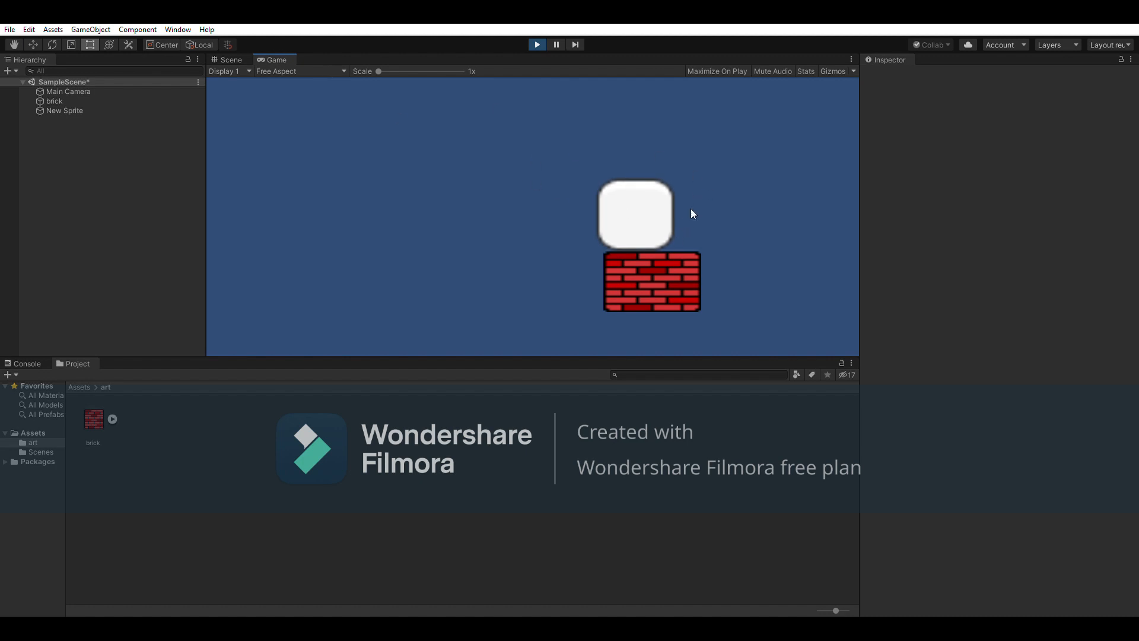
# Stop play, slide New Sprite left to X 2.89, and replay to see it tip off the brick
pyautogui.click(536, 45)
pyautogui.click(643, 165)
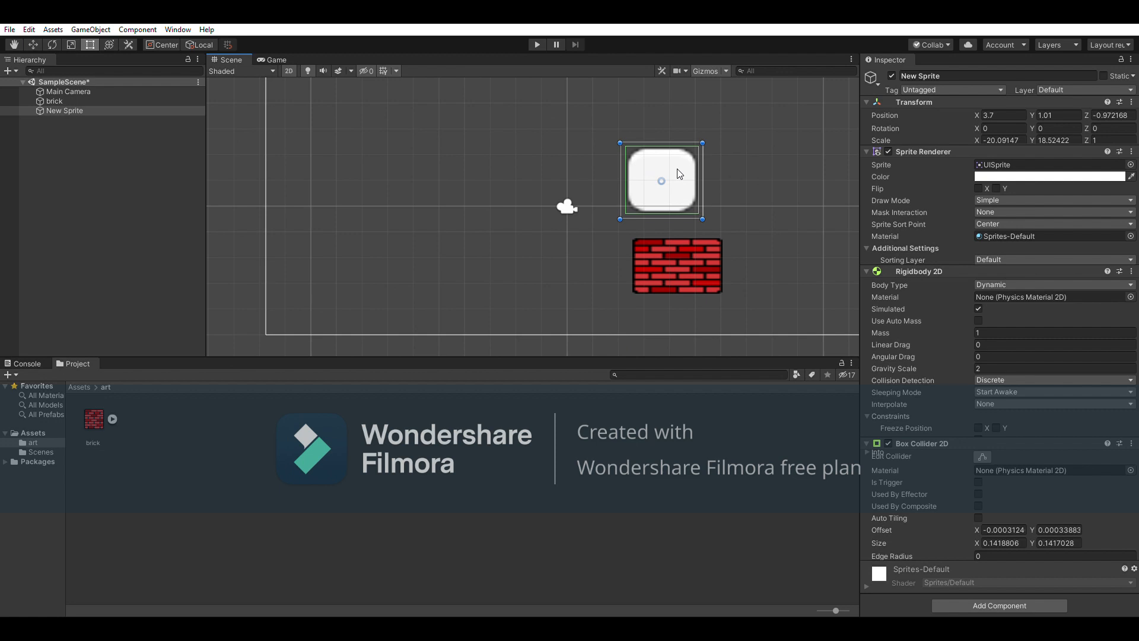
pyautogui.click(32, 44)
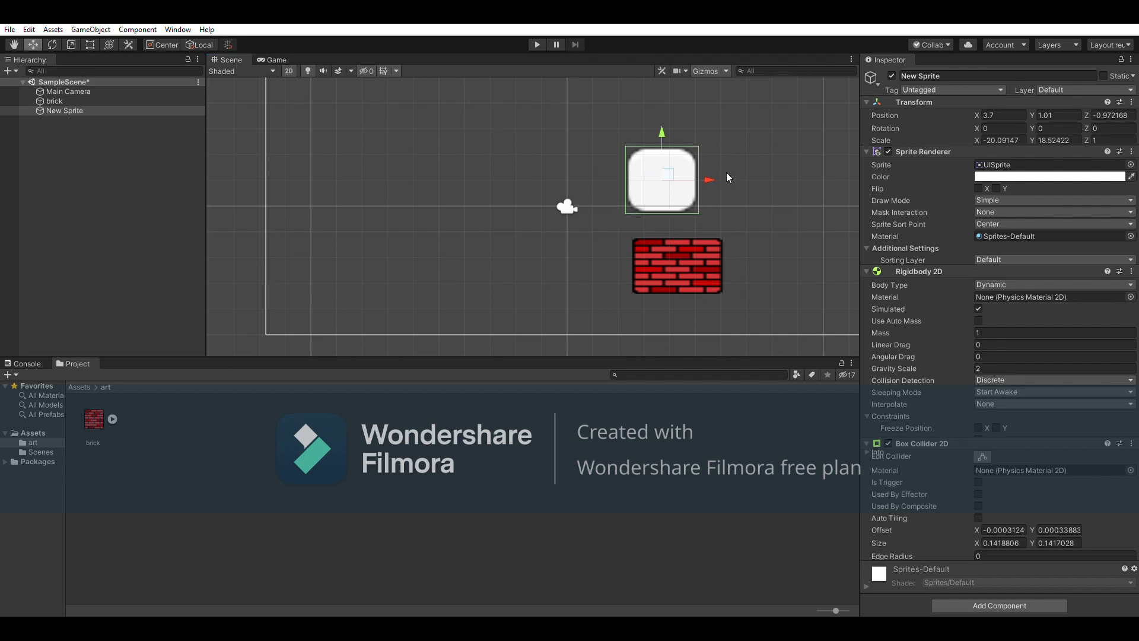
pyautogui.moveTo(712, 170); pyautogui.dragTo(673, 171)
pyautogui.click(771, 177)
pyautogui.hotkey('ctrl', 'p')
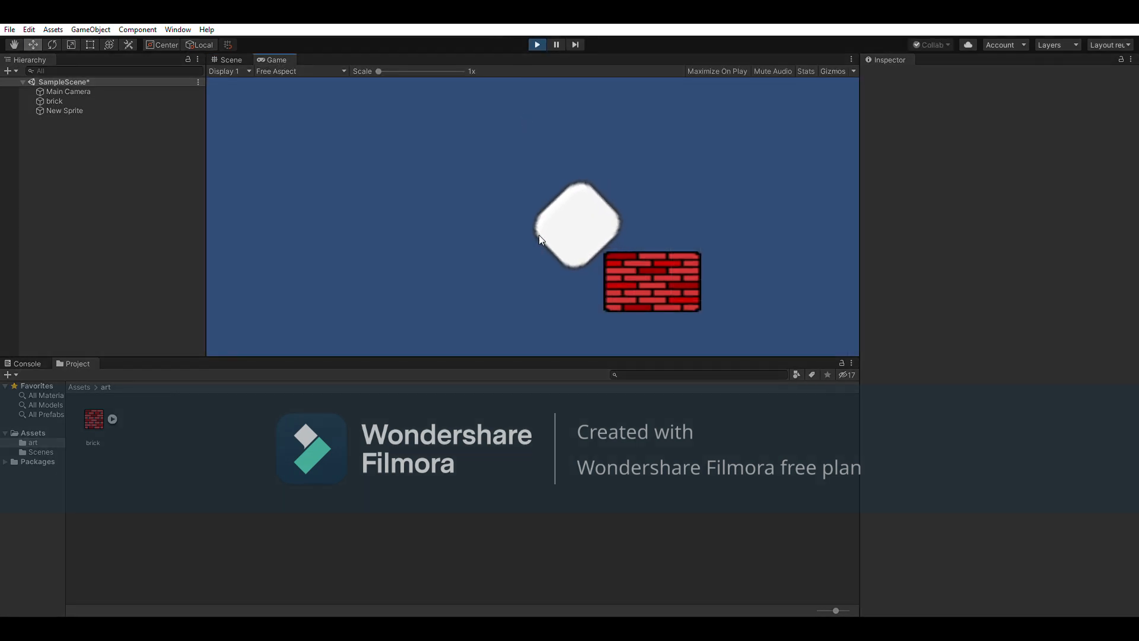
pyautogui.click(237, 59)
pyautogui.scroll(-10, 569, 226)
pyautogui.scroll(-10, 580, 251)
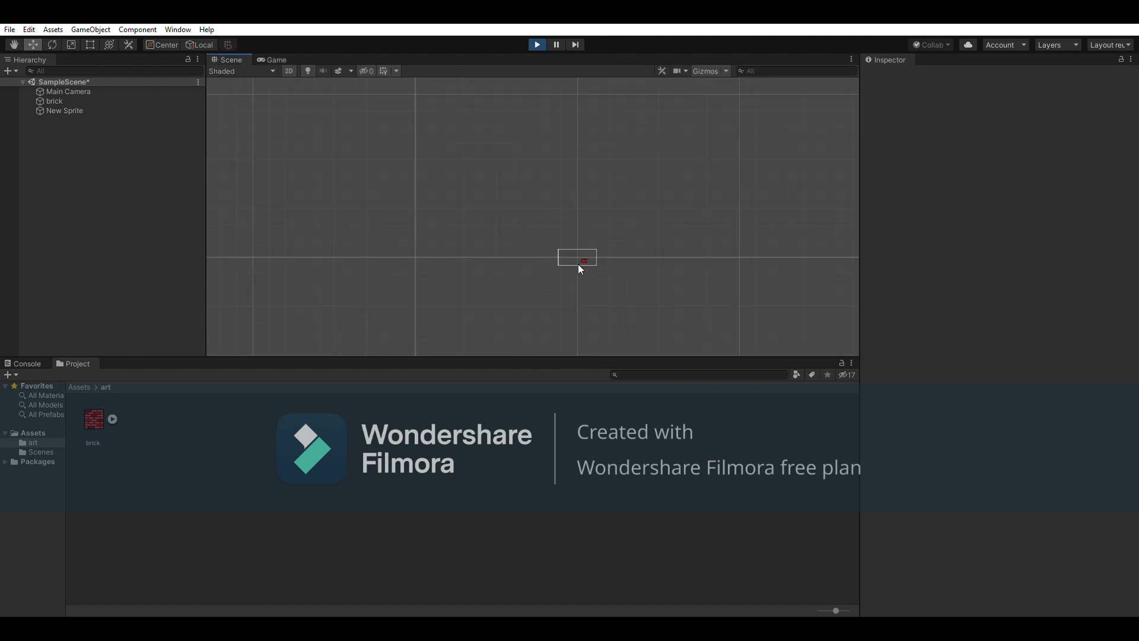
pyautogui.scroll(-6, 614, 293)
pyautogui.moveTo(614, 293); pyautogui.dragTo(583, 131, button='middle')
pyautogui.scroll(-10, 583, 212)
pyautogui.scroll(10, 516, 240)
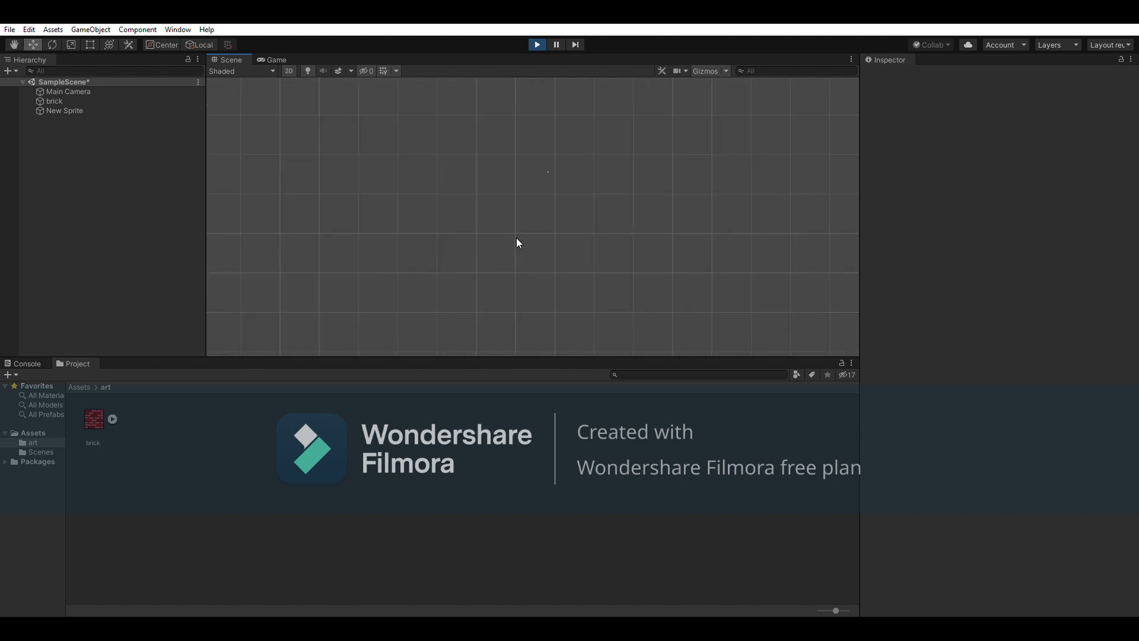
pyautogui.moveTo(557, 295); pyautogui.dragTo(516, 153, button='middle')
pyautogui.press('w')
pyautogui.scroll(-2, 532, 305)
pyautogui.click(276, 55)
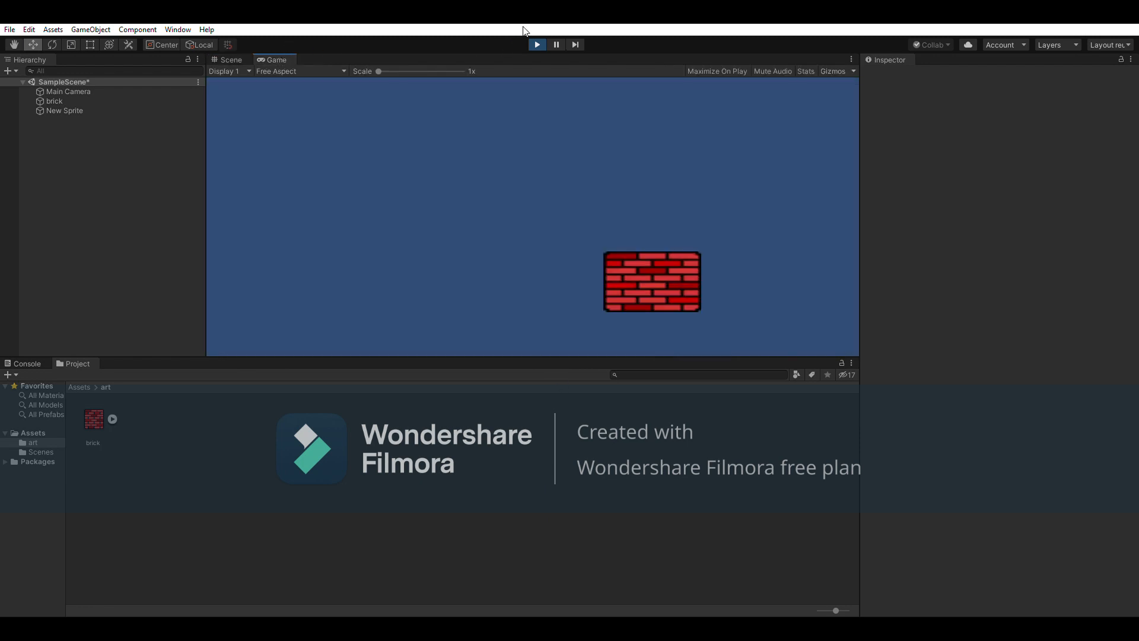
pyautogui.scroll(2, 593, 265)
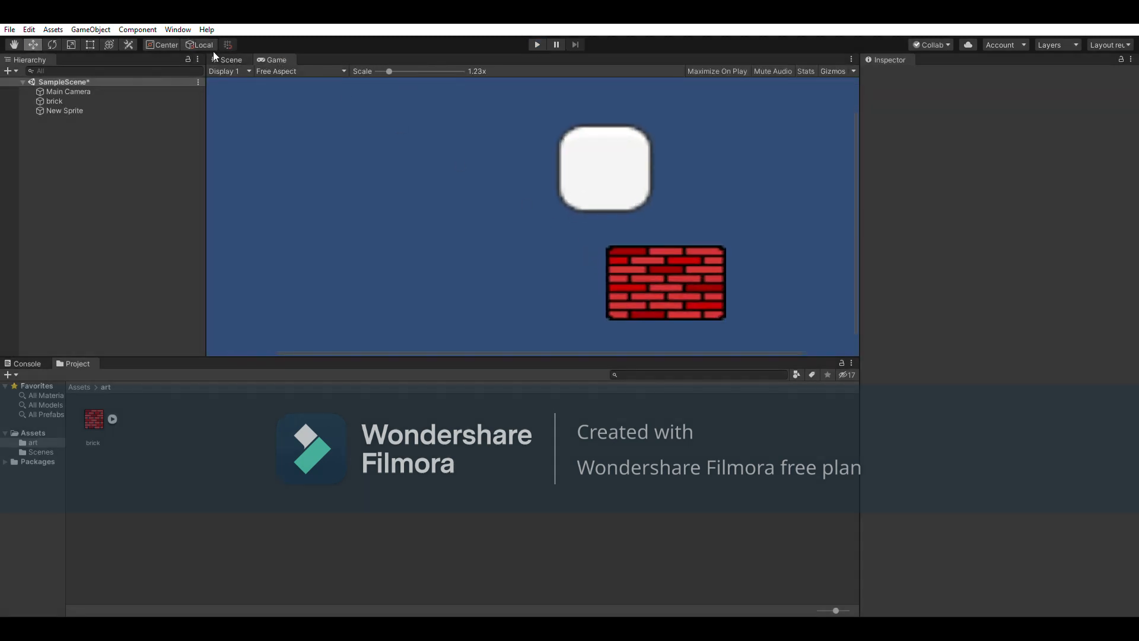
pyautogui.click(227, 60)
pyautogui.scroll(-3, 582, 217)
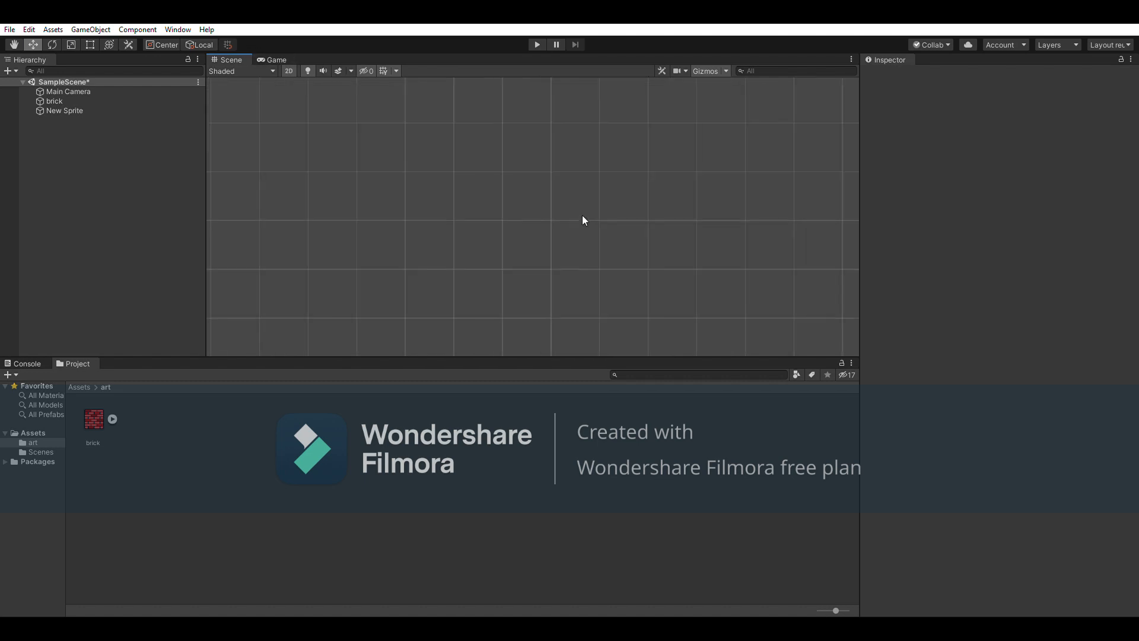
# Frame the Scene view on the Main Camera, the brick and the white sprite in turn
pyautogui.click(102, 90)
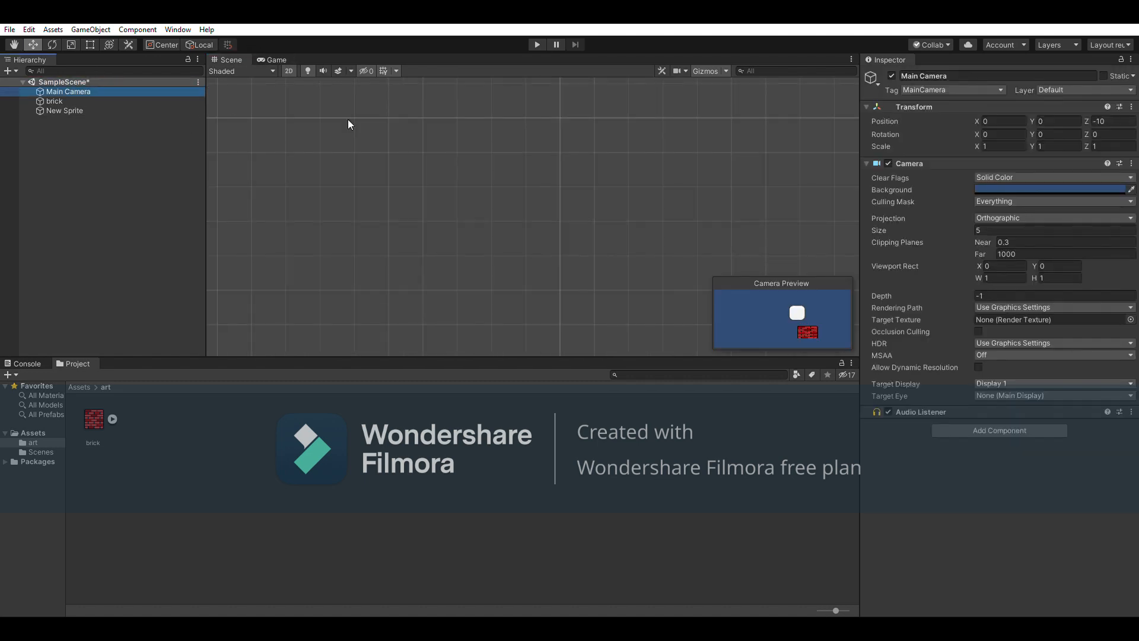
pyautogui.moveTo(602, 148); pyautogui.dragTo(533, 189, button='middle')
pyautogui.scroll(3, 539, 167)
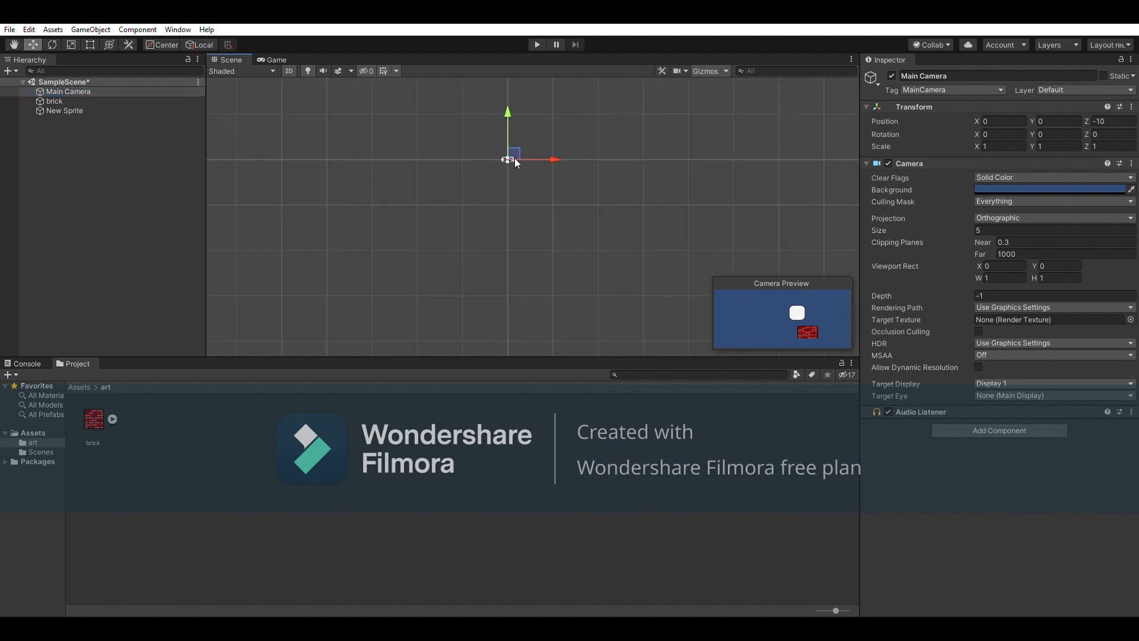
pyautogui.press('f')
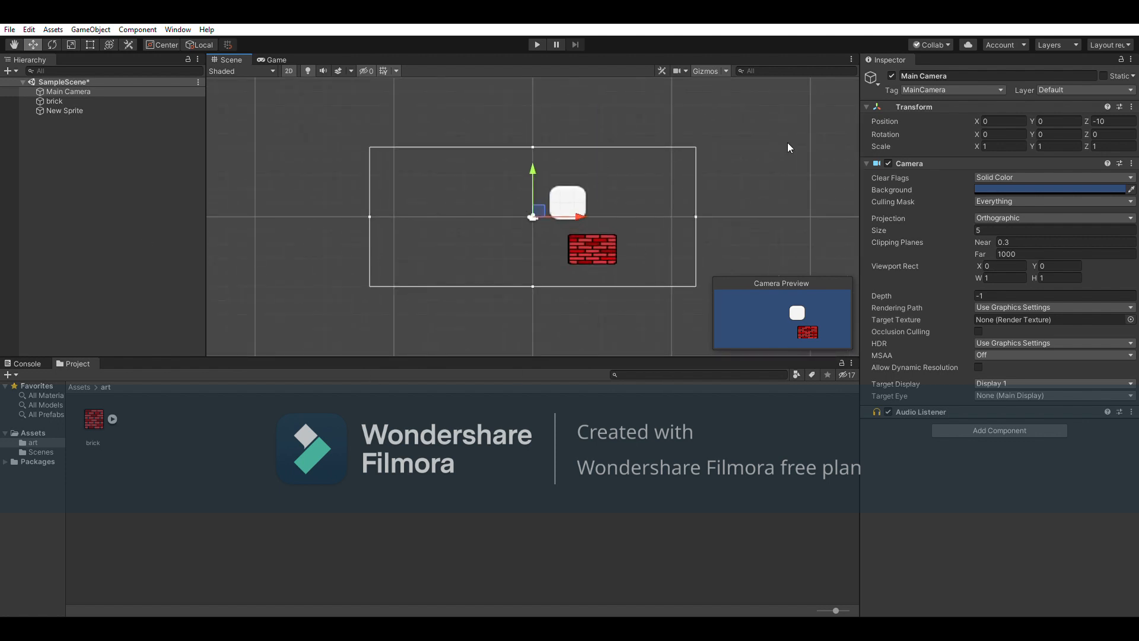
pyautogui.click(101, 100)
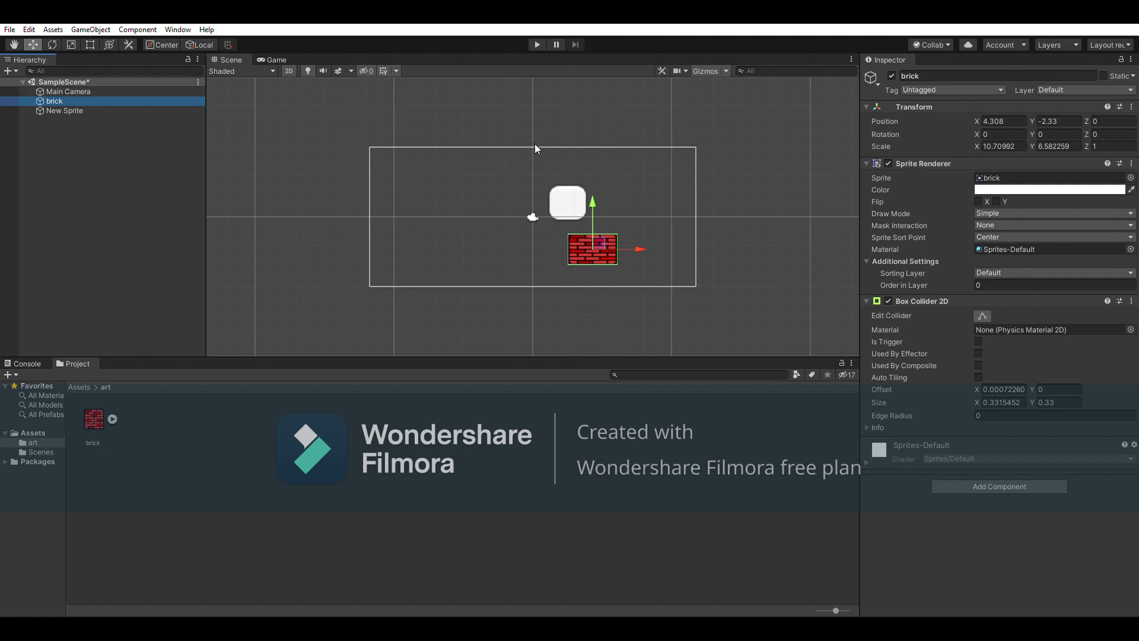
pyautogui.press('f')
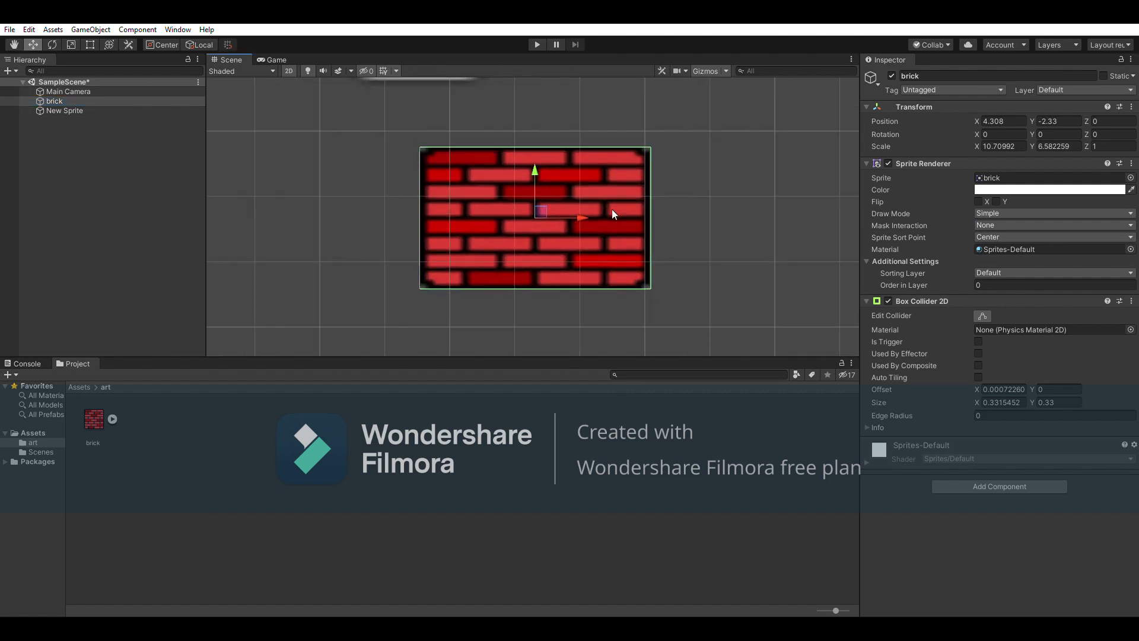
pyautogui.click(59, 110)
pyautogui.press('f')
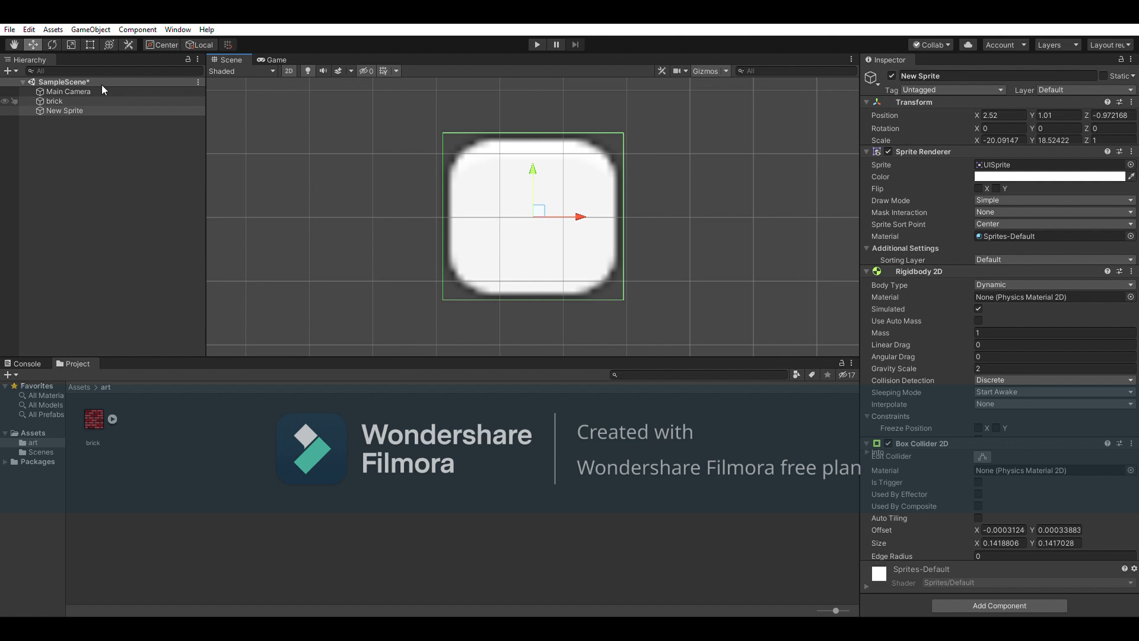
pyautogui.click(65, 92)
pyautogui.press('f')
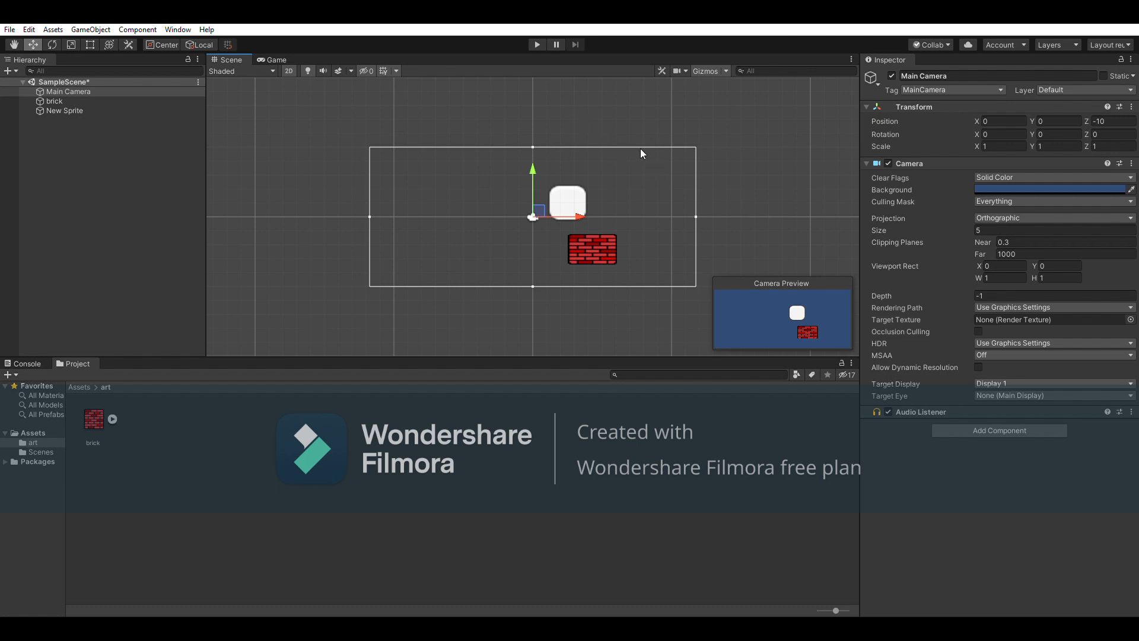
# Select the white sprite above the brick's left edge in the Scene view
pyautogui.scroll(5, 561, 228)
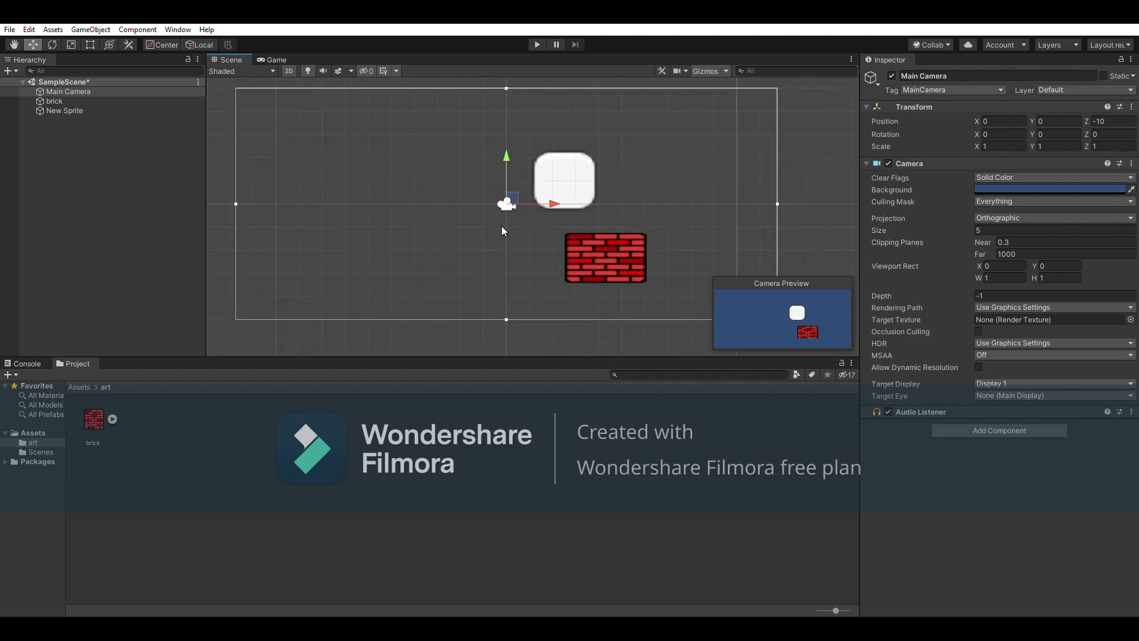
pyautogui.click(560, 221)
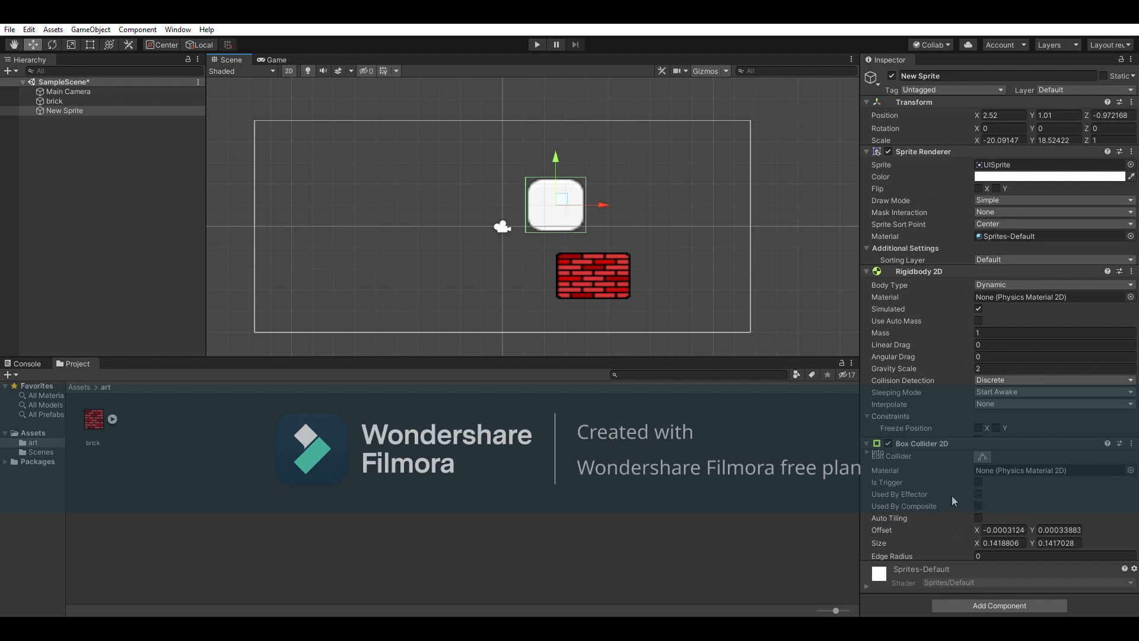
pyautogui.click(834, 482)
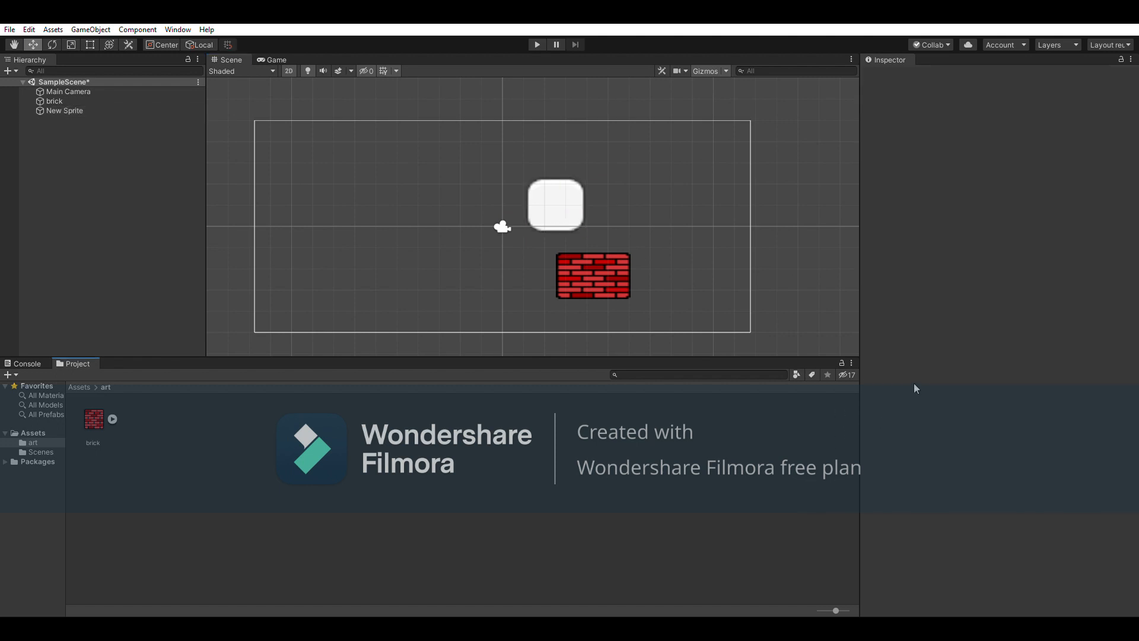
pyautogui.click(561, 195)
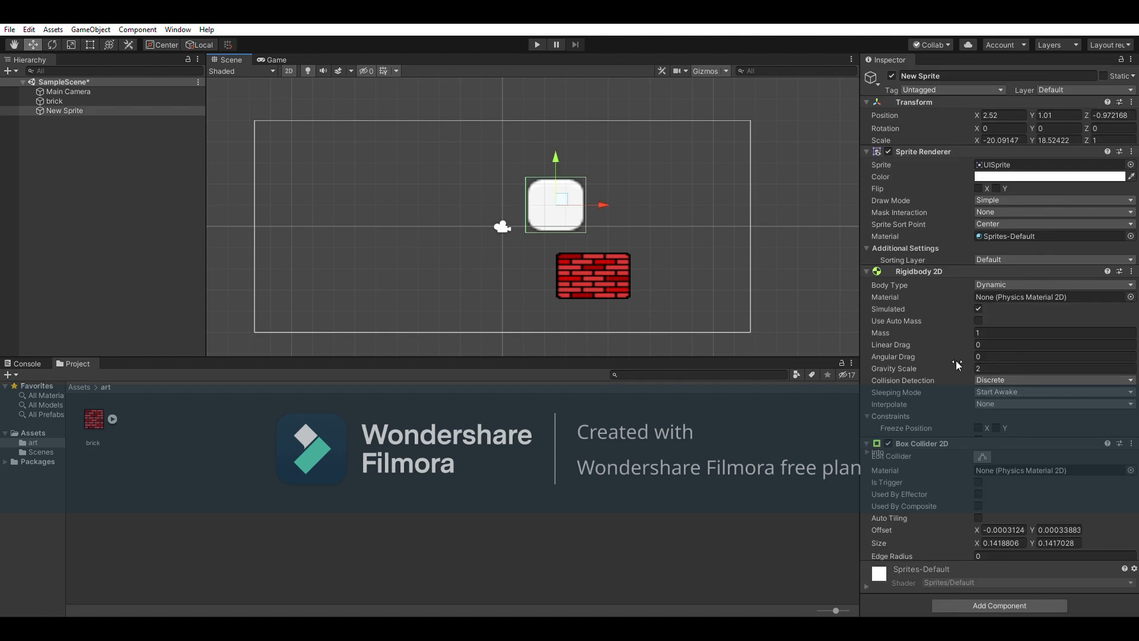
# Enable Freeze Rotation Z on the white sprite's Rigidbody 2D, then enter Play mode
pyautogui.click(866, 431)
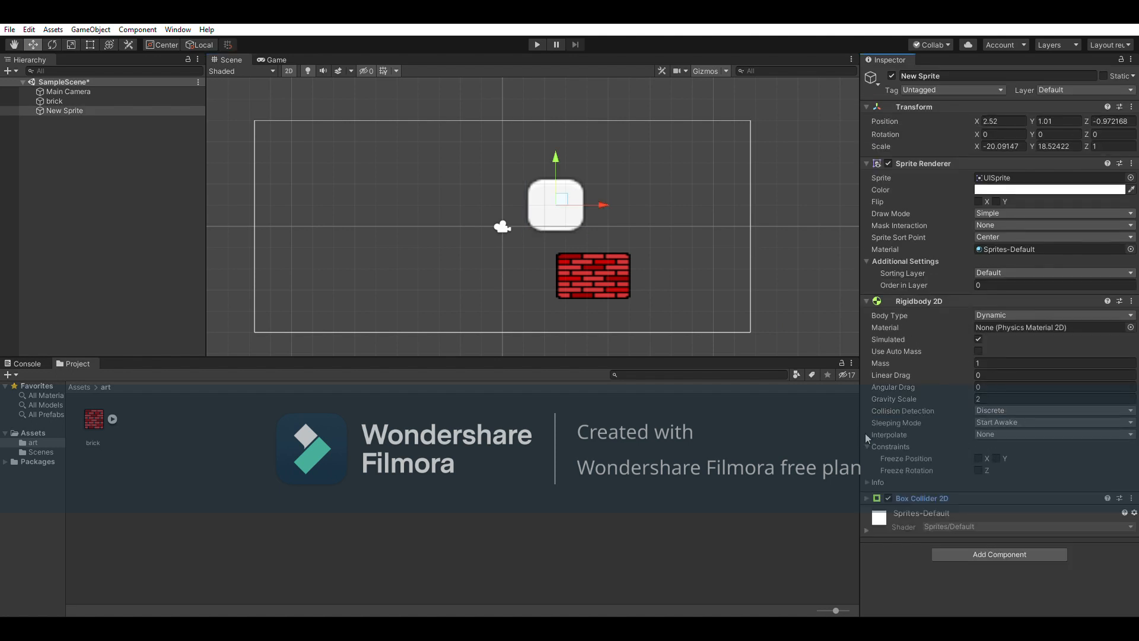
pyautogui.click(978, 470)
pyautogui.click(537, 43)
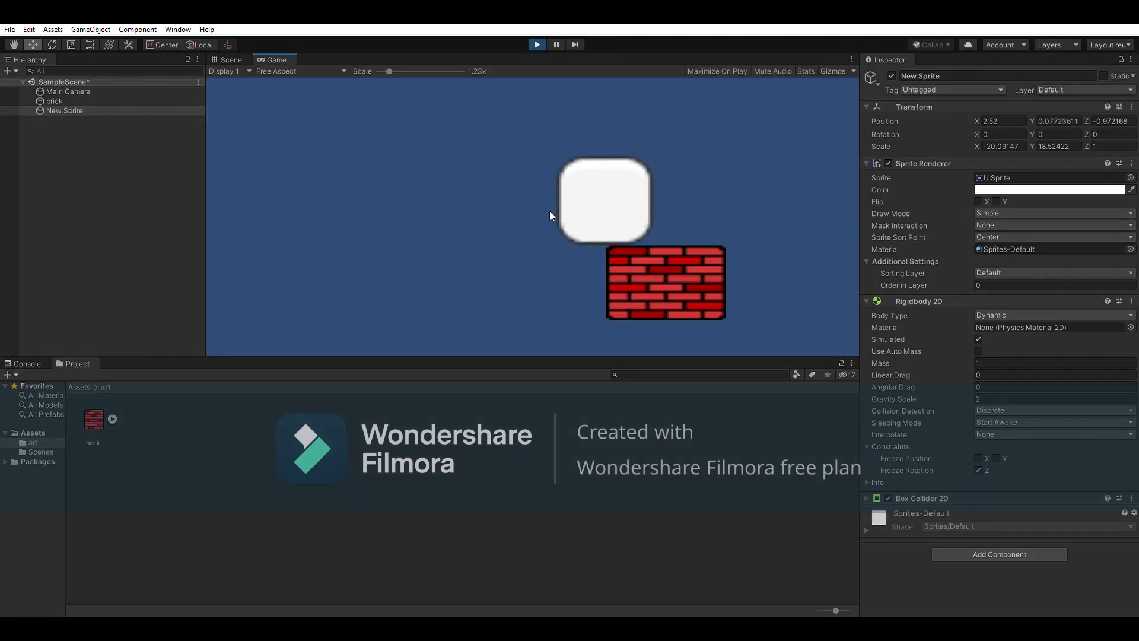
# Watch the locked sprite fall in Scene and Game views, nudge it slightly left, then stop Play
pyautogui.hotkey('ctrl', '1')
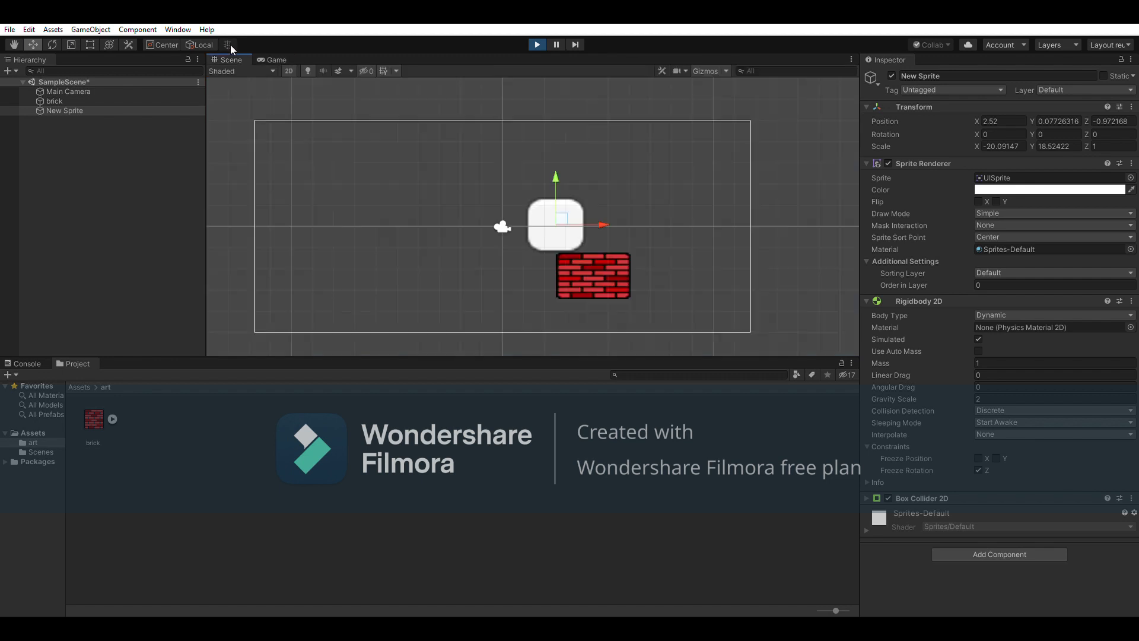
pyautogui.moveTo(597, 213); pyautogui.dragTo(583, 207)
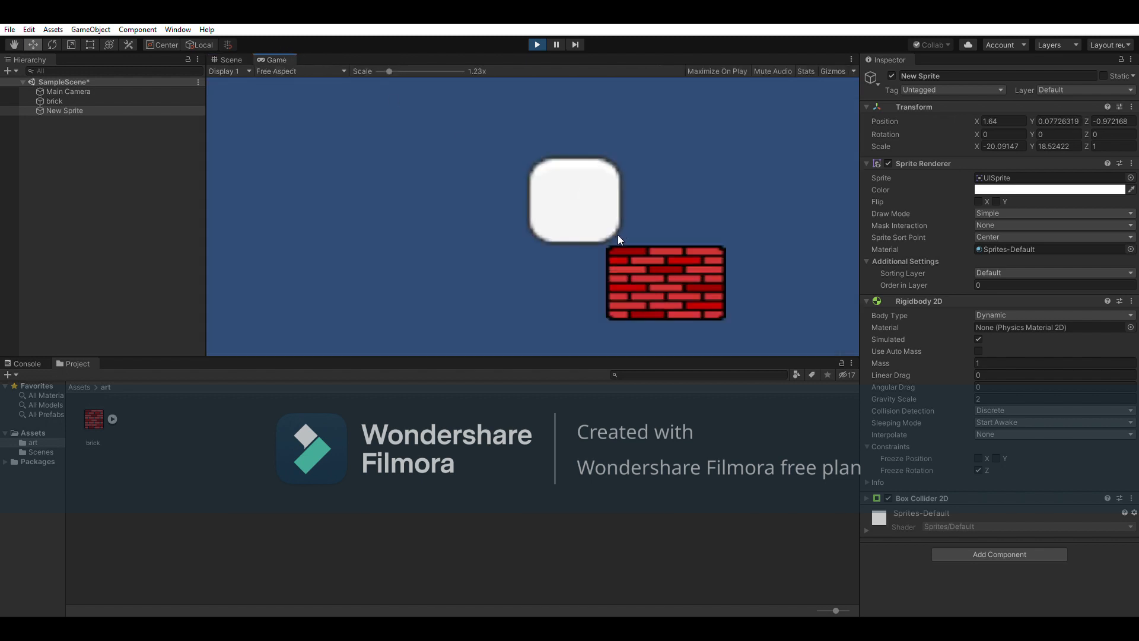
pyautogui.click(236, 59)
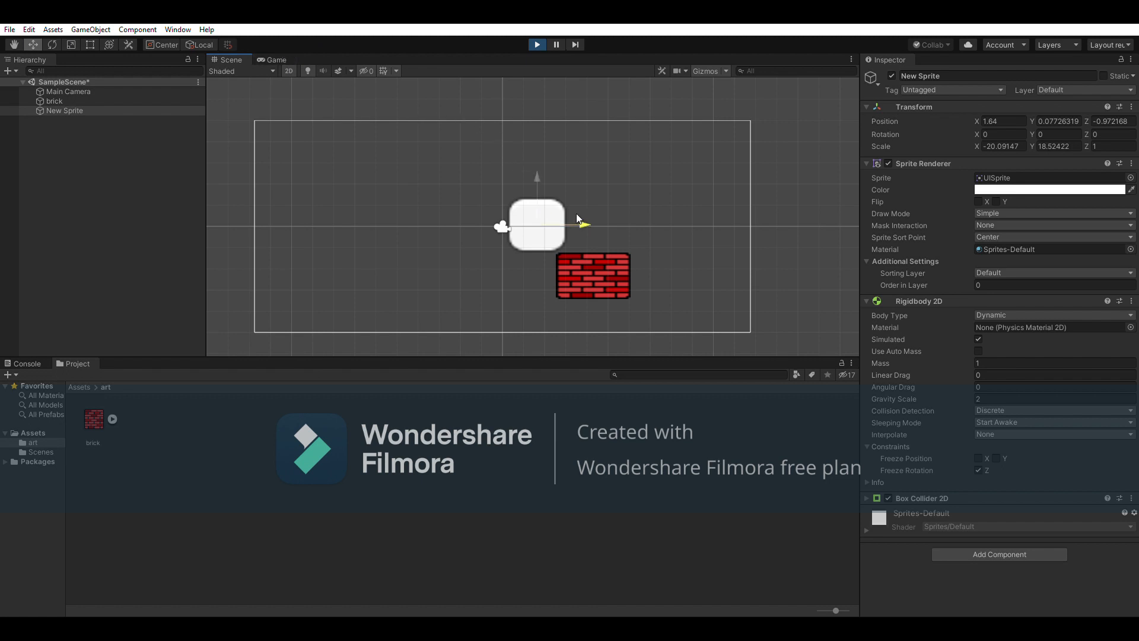
pyautogui.click(277, 59)
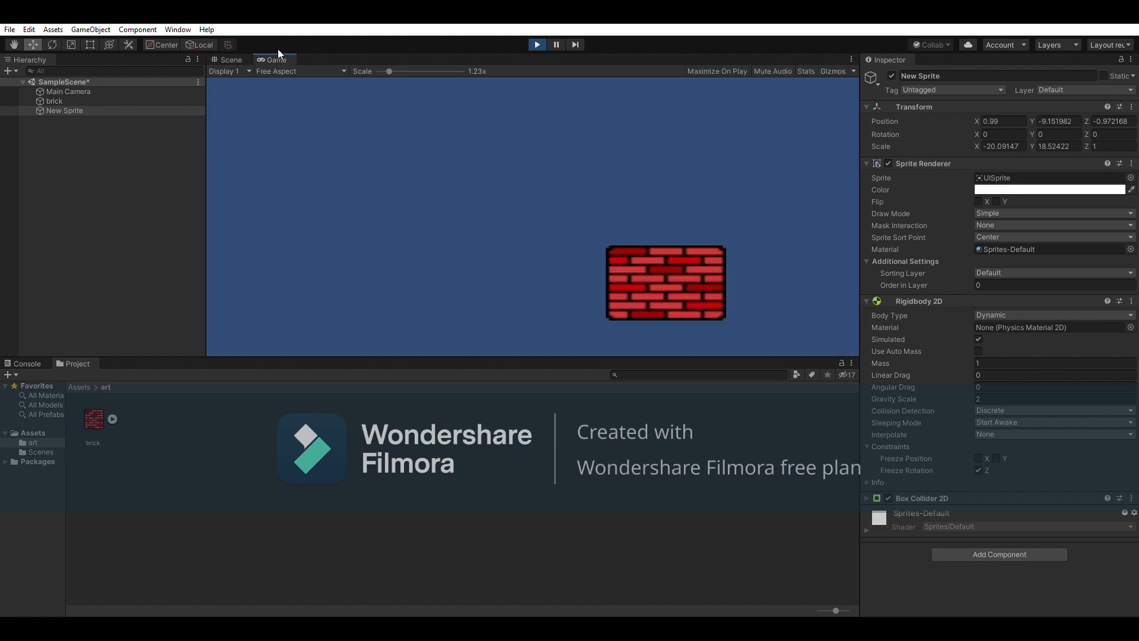
pyautogui.click(228, 59)
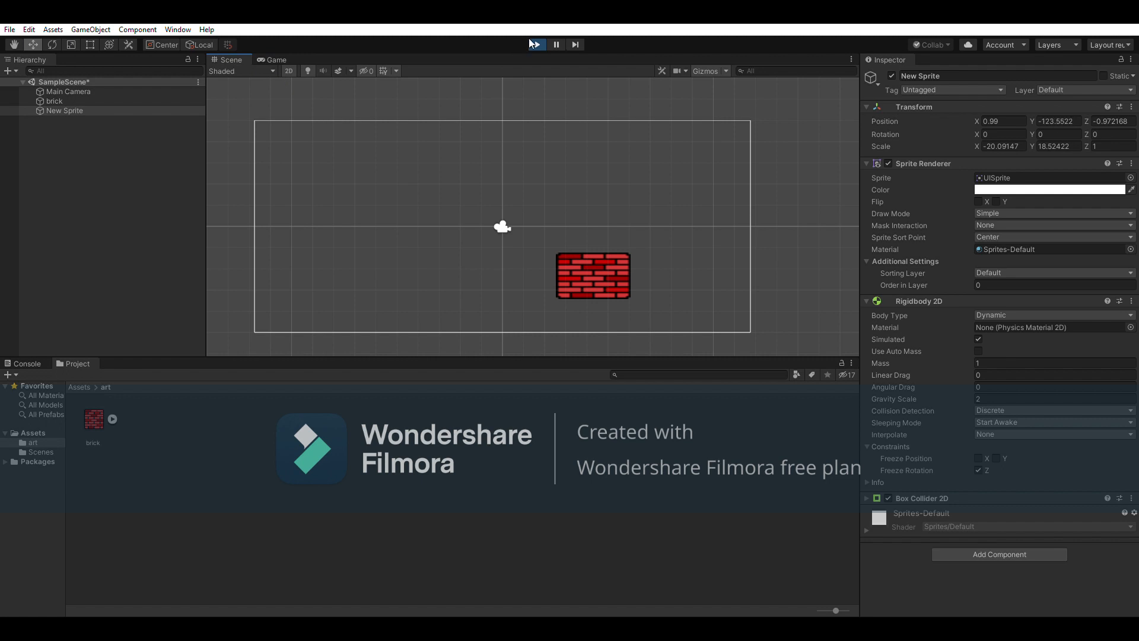
pyautogui.click(537, 44)
# Unfreeze the sprite's Z rotation and rerun the play test, watching it tip off the brick
pyautogui.click(978, 470)
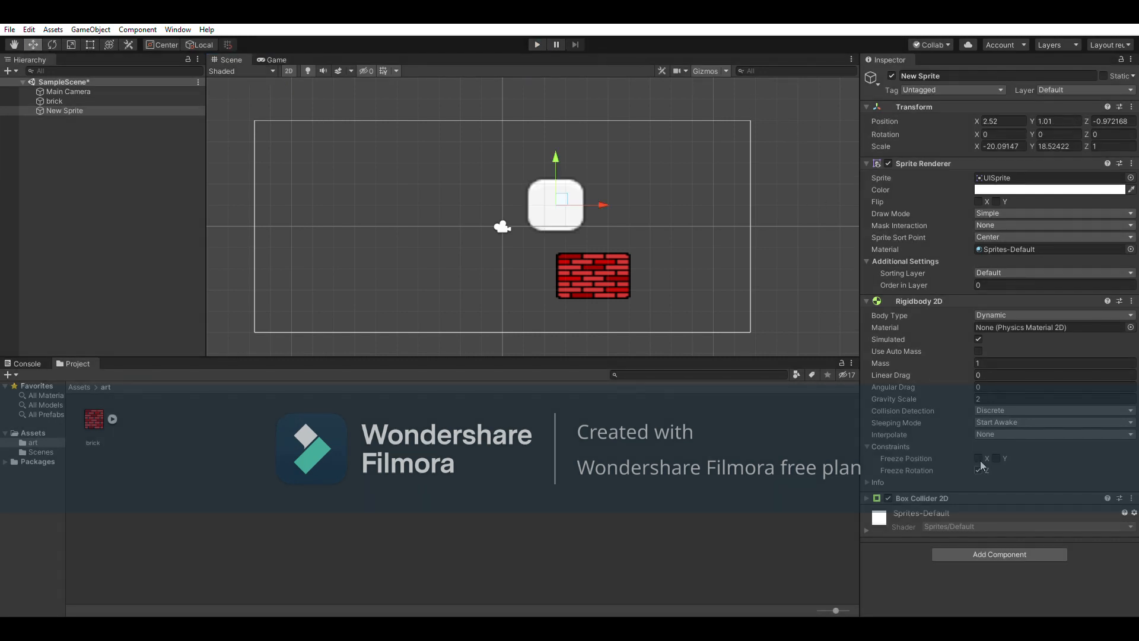
pyautogui.click(537, 44)
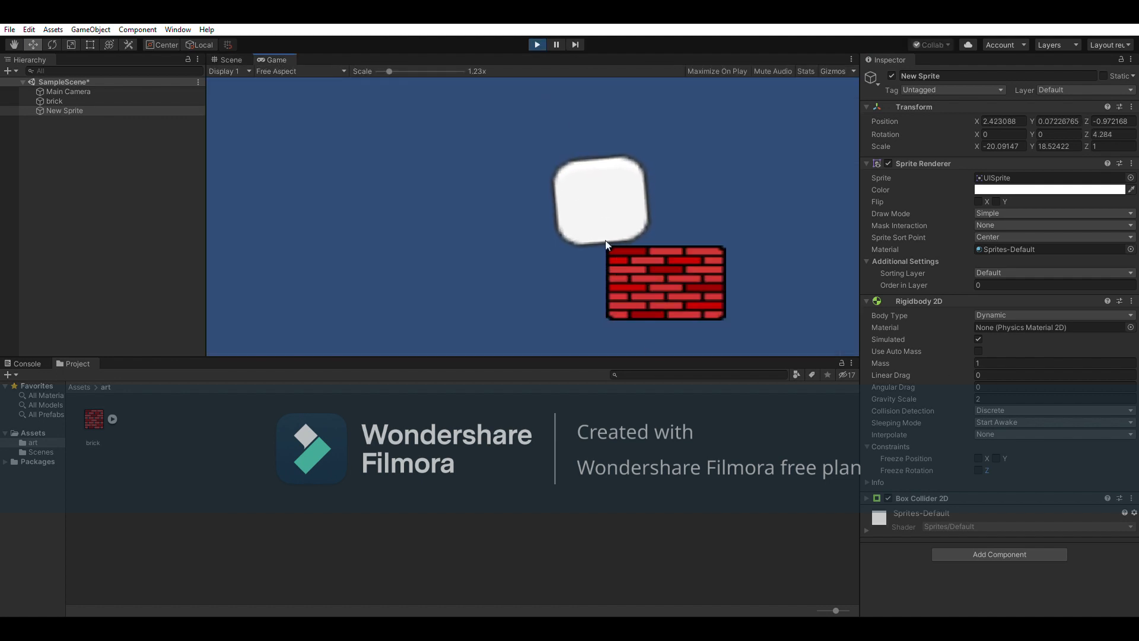
pyautogui.click(234, 58)
pyautogui.click(537, 45)
pyautogui.scroll(-5, 589, 165)
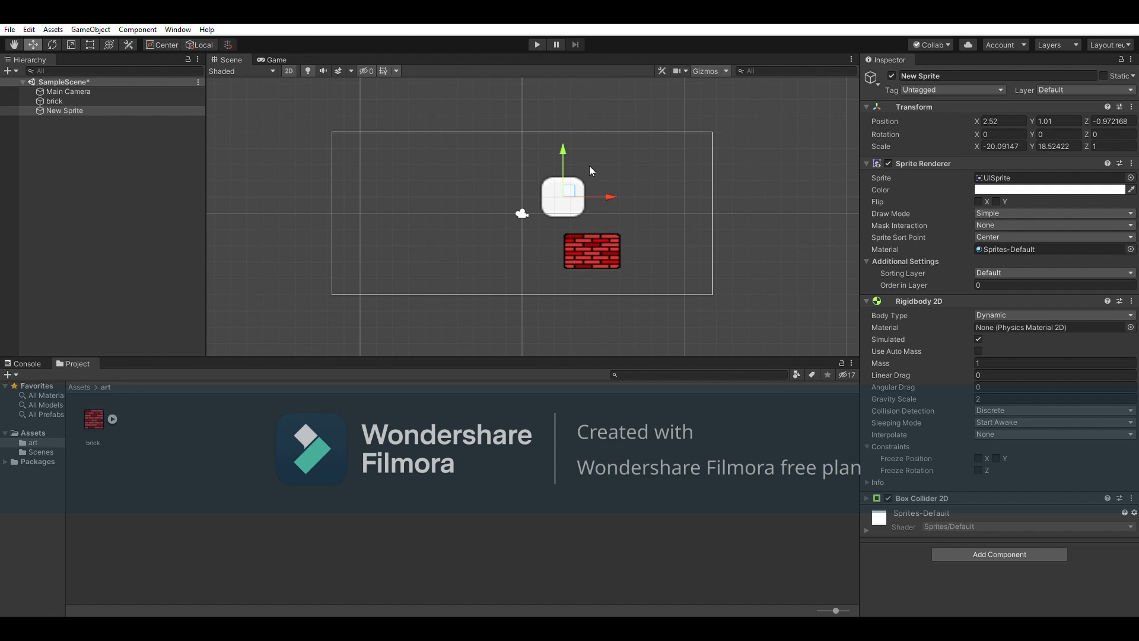
# Select the red brick and pan and zoom the Scene view onto it and the sprite
pyautogui.scroll(-3, 596, 201)
pyautogui.click(593, 223)
pyautogui.scroll(6, 607, 232)
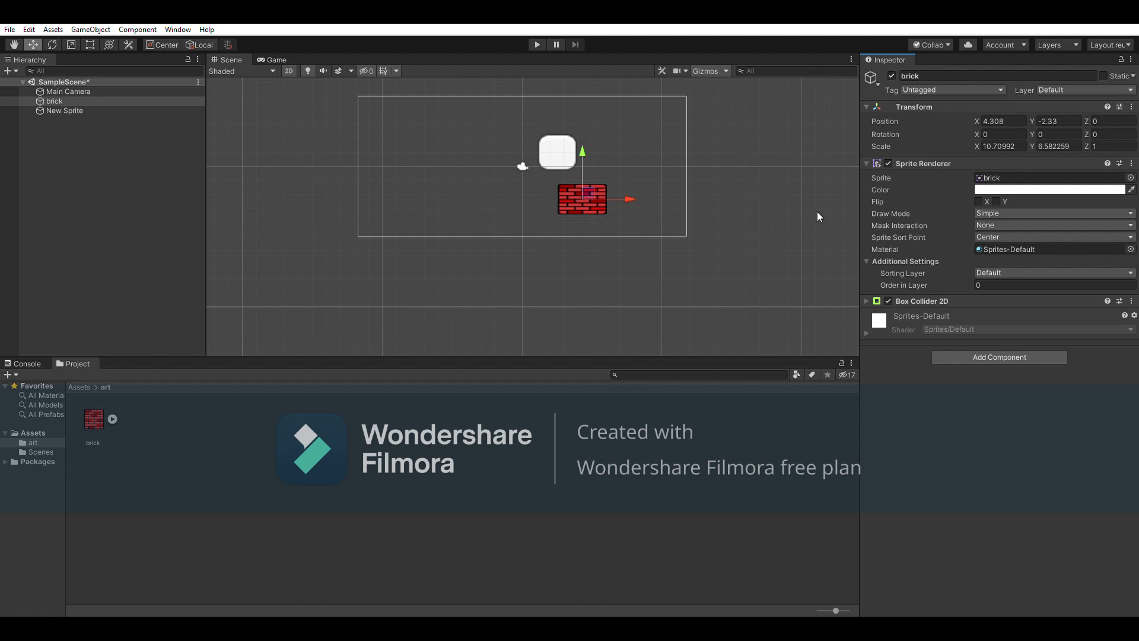
pyautogui.scroll(-10, 752, 155)
pyautogui.scroll(-3, 568, 245)
pyautogui.moveTo(600, 196); pyautogui.dragTo(580, 319, button='middle')
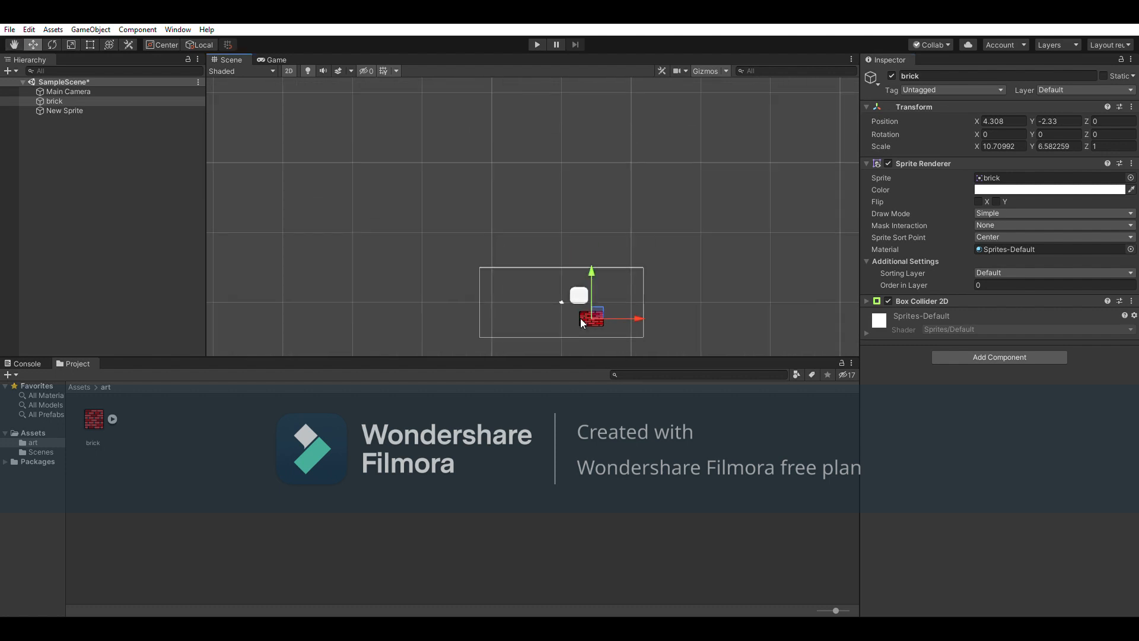
pyautogui.moveTo(532, 229); pyautogui.dragTo(410, 117, button='middle')
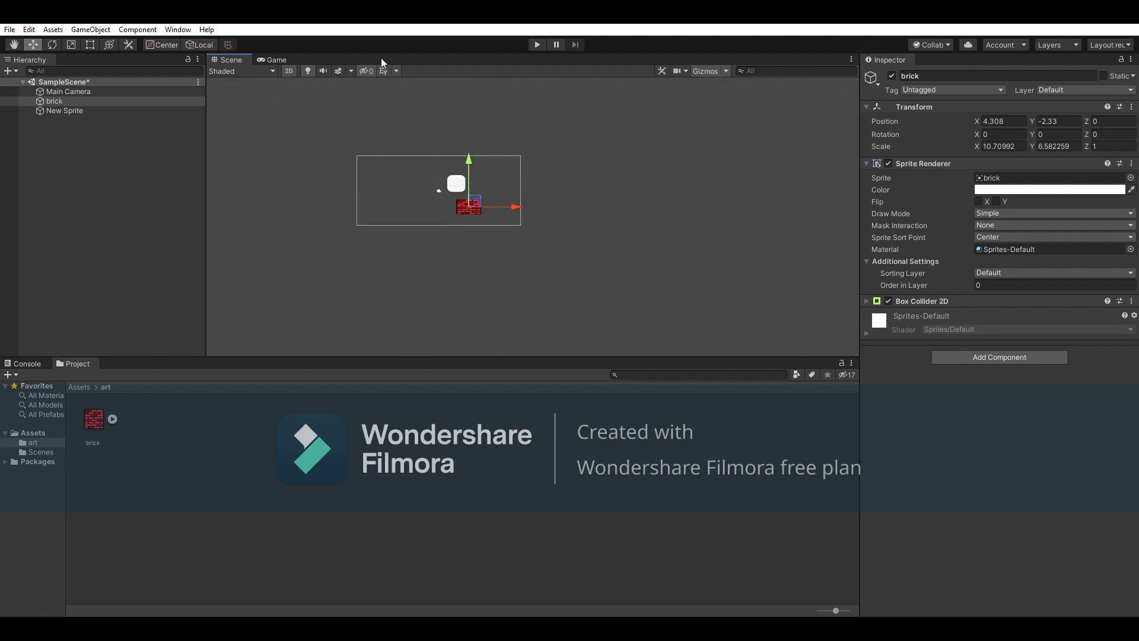
pyautogui.moveTo(418, 197); pyautogui.dragTo(551, 264, button='middle')
pyautogui.scroll(5, 496, 225)
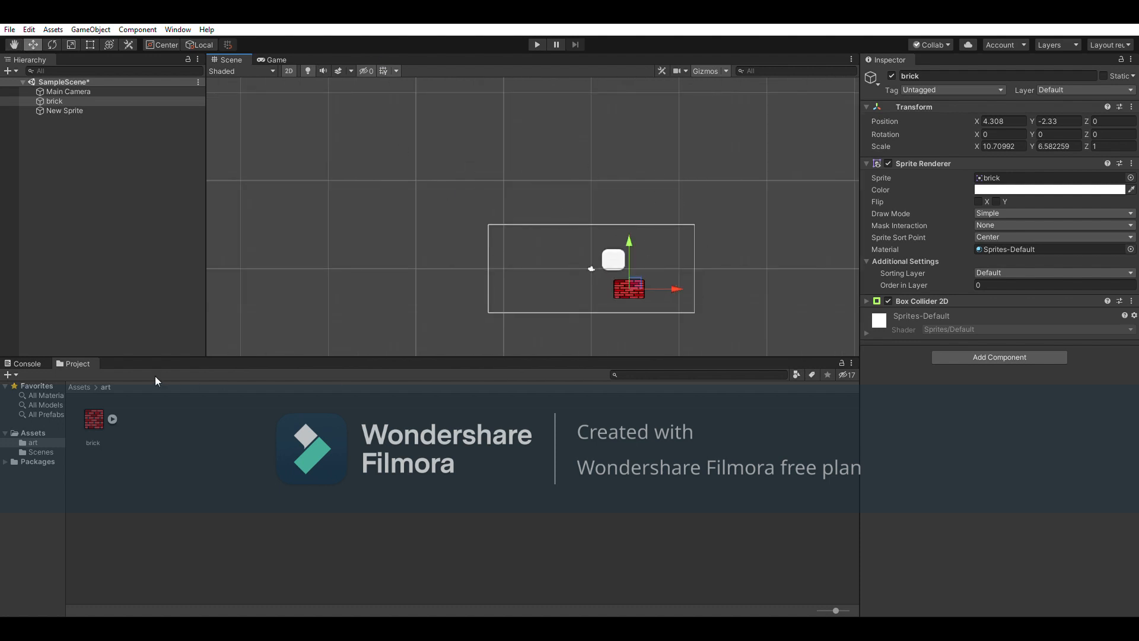
# Glance at the Console, return to the Project assets, and zoom in closer on the scene
pyautogui.click(26, 362)
pyautogui.click(72, 361)
pyautogui.scroll(3, 641, 293)
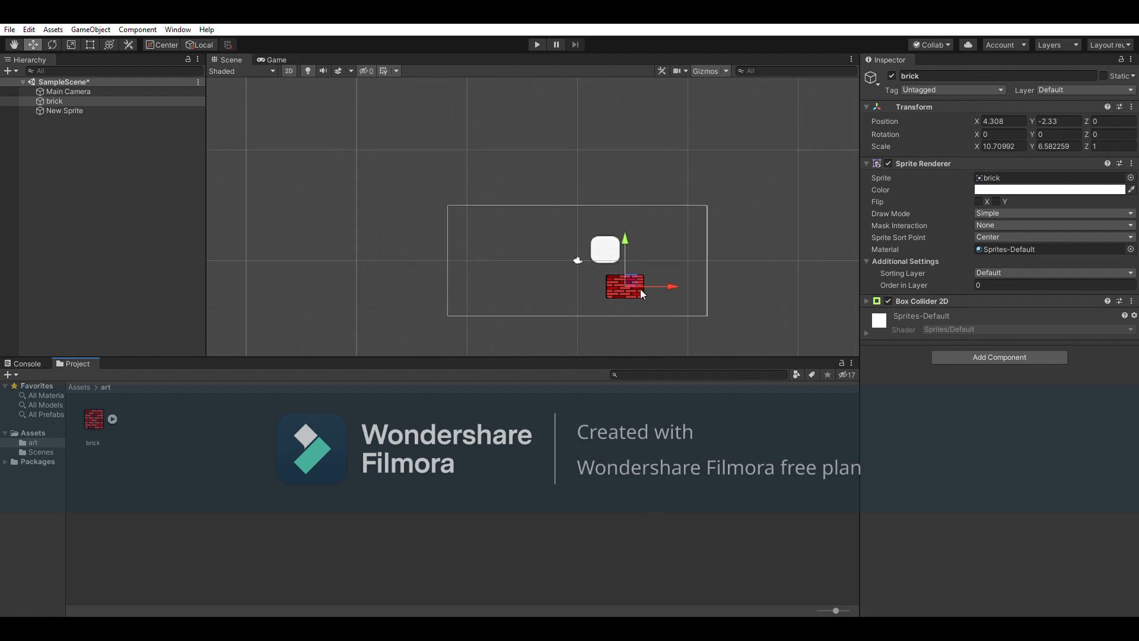
pyautogui.scroll(4, 639, 290)
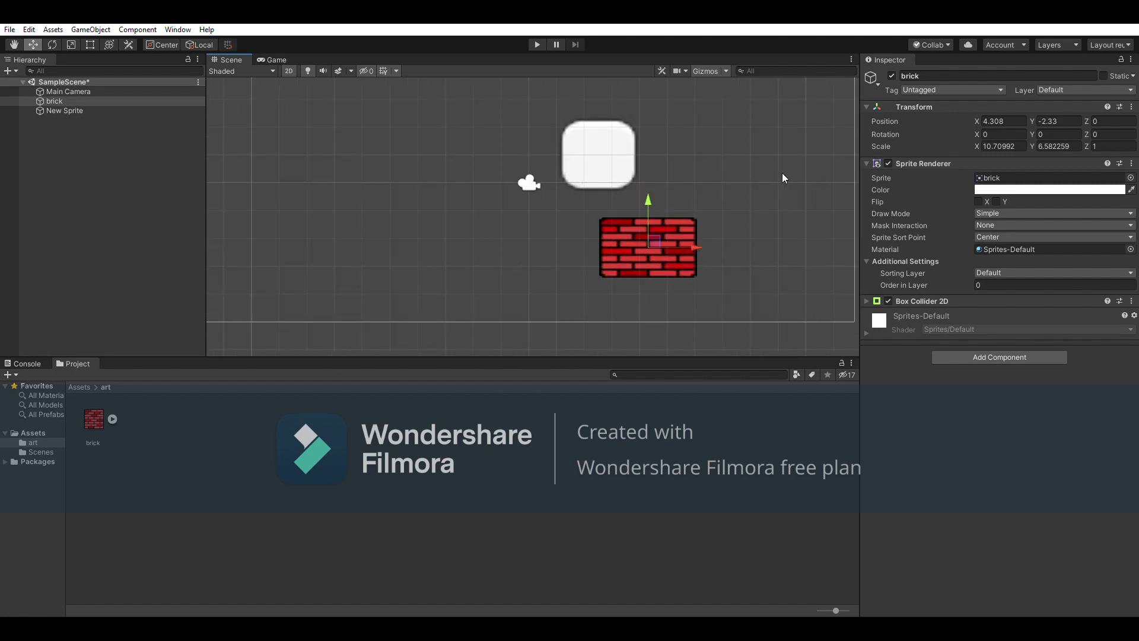